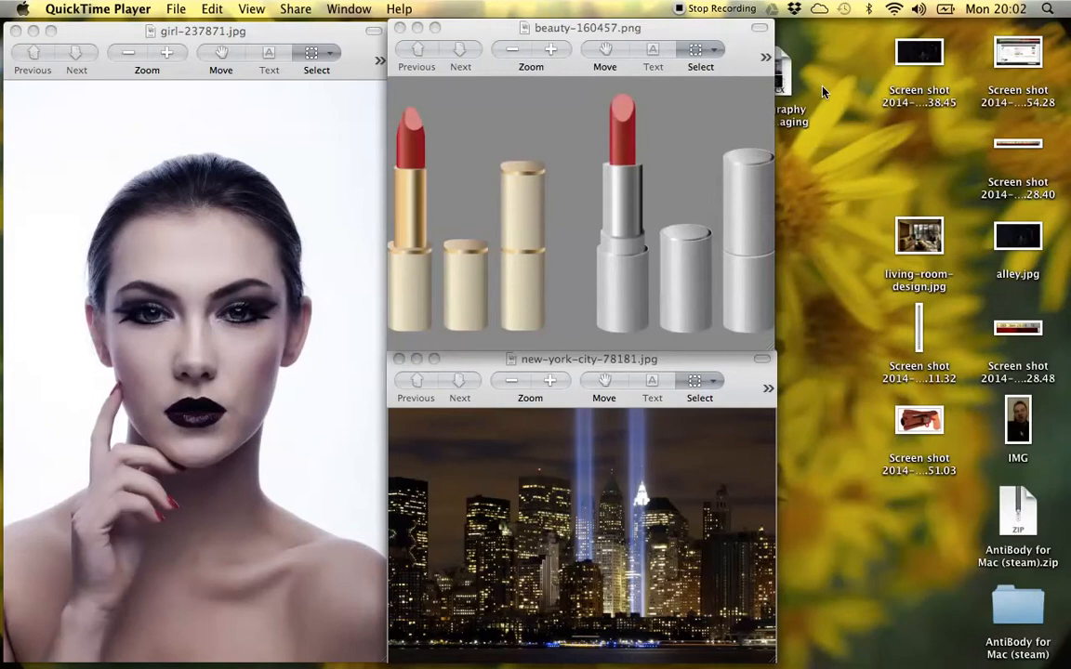
Compare the source images, then bring final girl.jpg forward beside the original portrait to view the target composite
left_click_drag(537, 25, 542, 26)
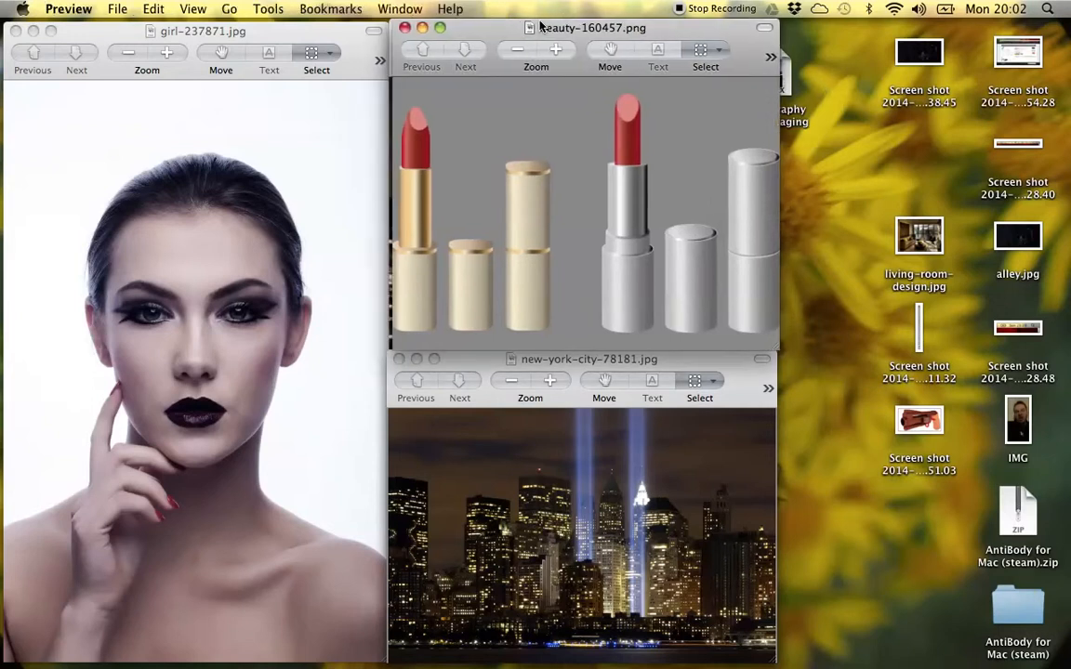
left_click(325, 23)
left_click_drag(455, 28, 450, 29)
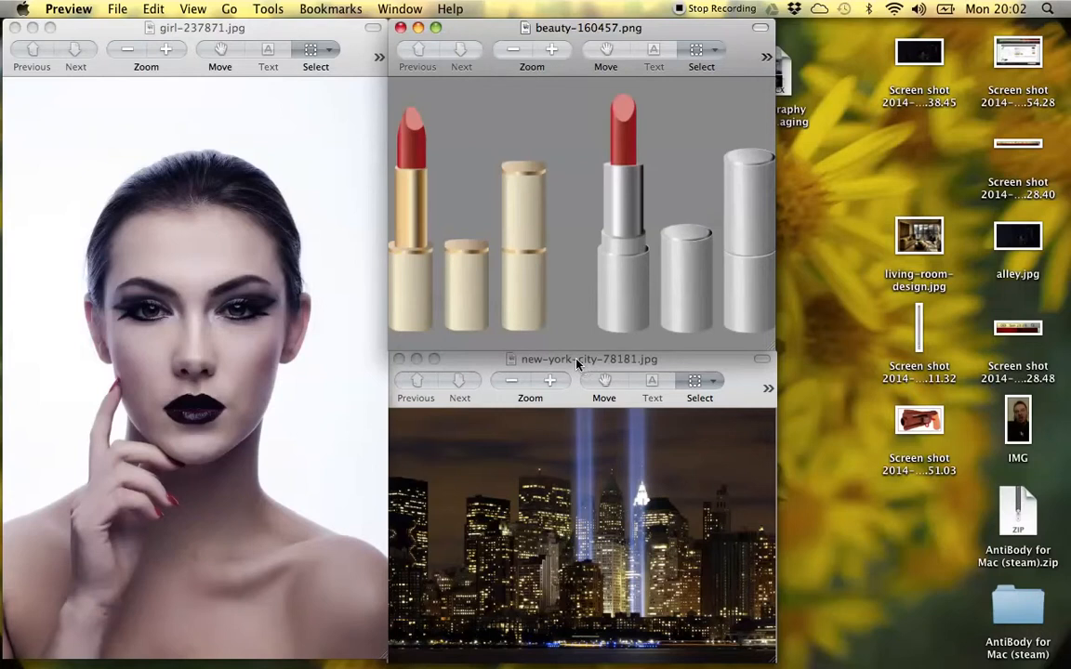
left_click_drag(491, 28, 491, 48)
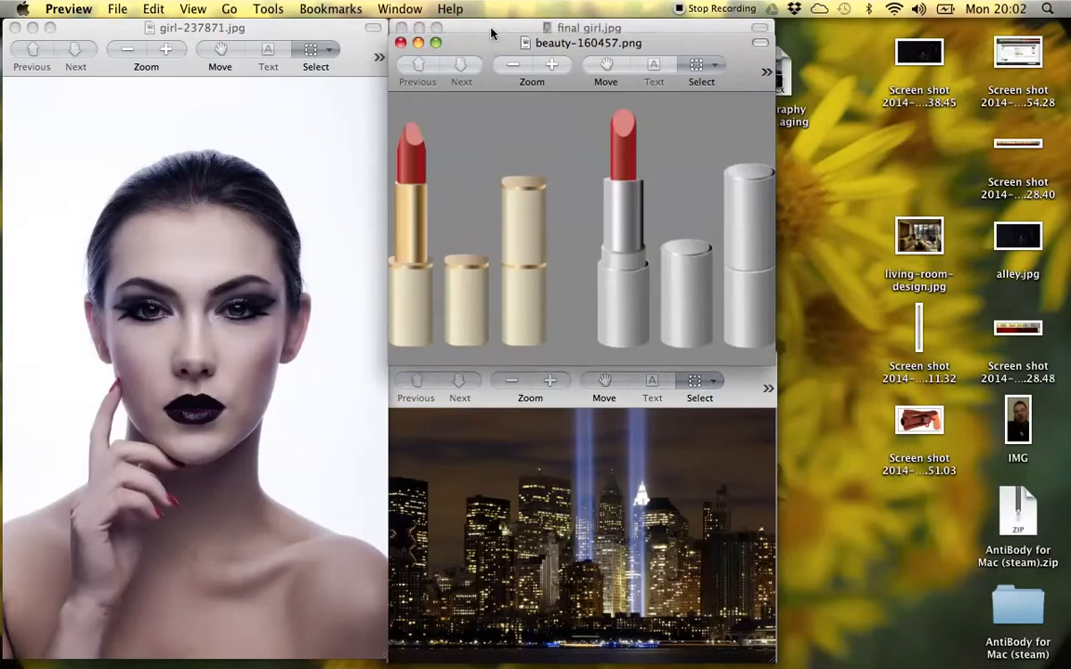
left_click(491, 29)
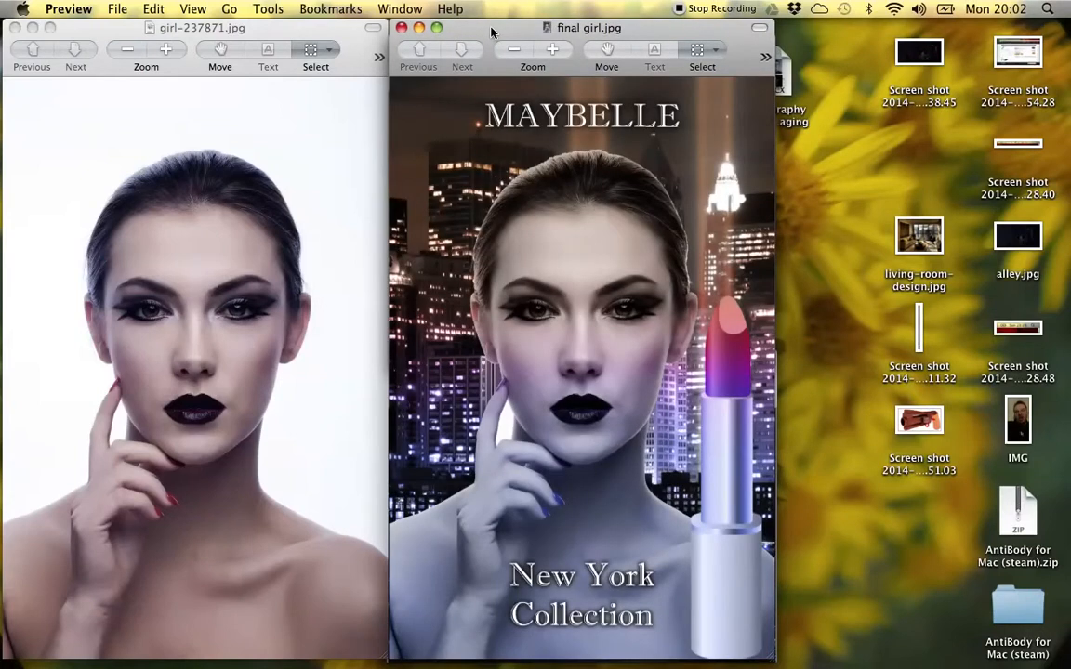
Close all the open image previews, including the finished composite, the lipsticks, the New York skyline and the portrait
left_click(401, 27)
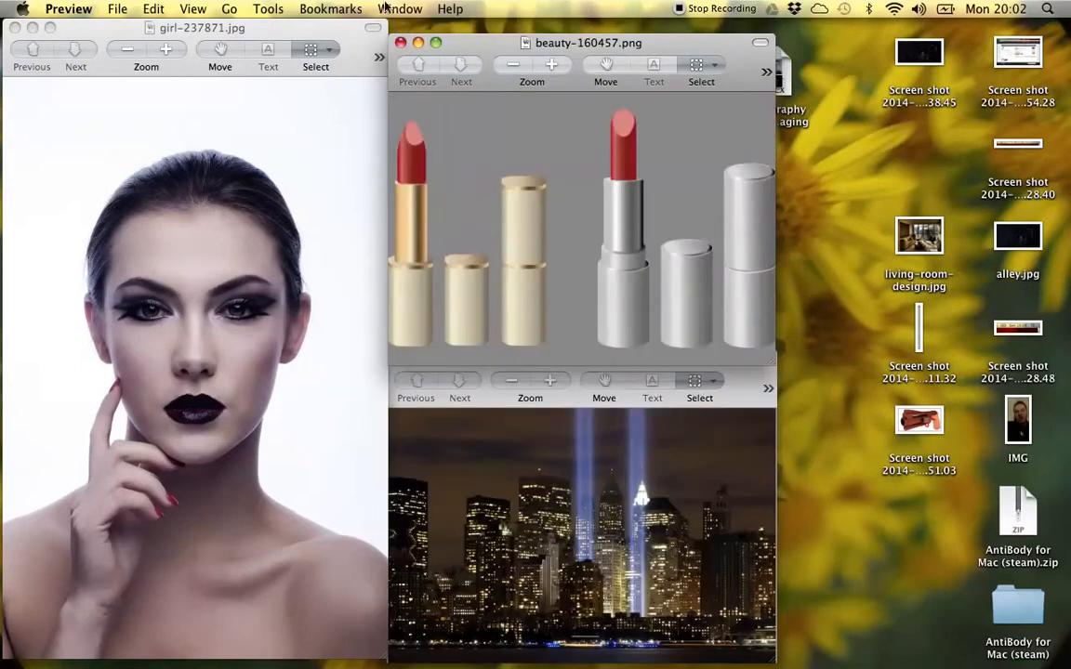
left_click(401, 48)
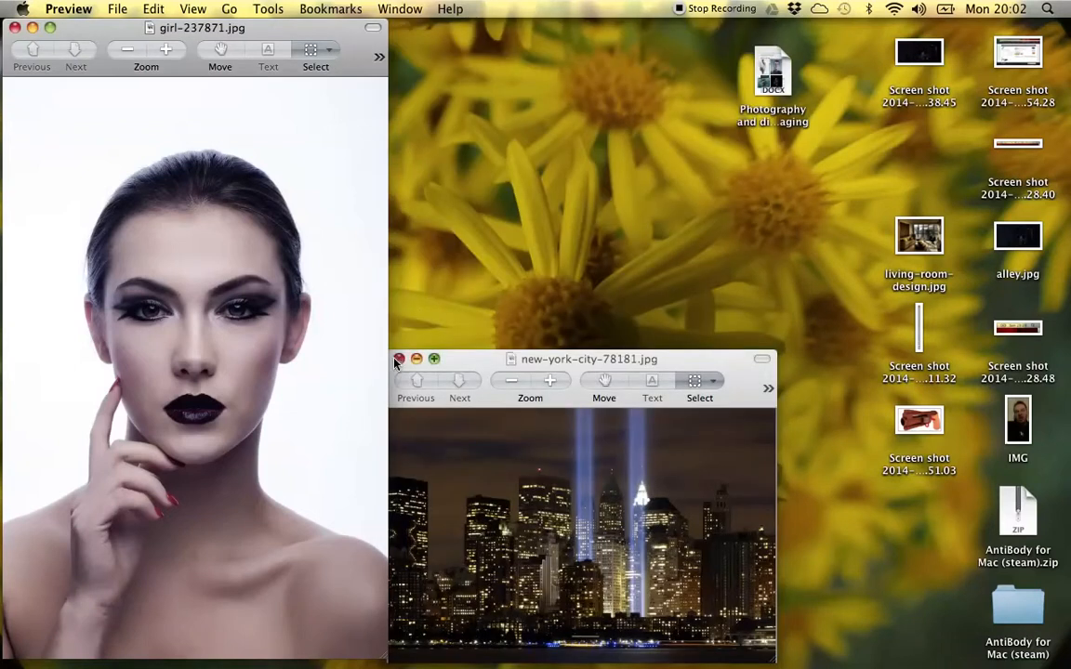
left_click(398, 359)
left_click(14, 27)
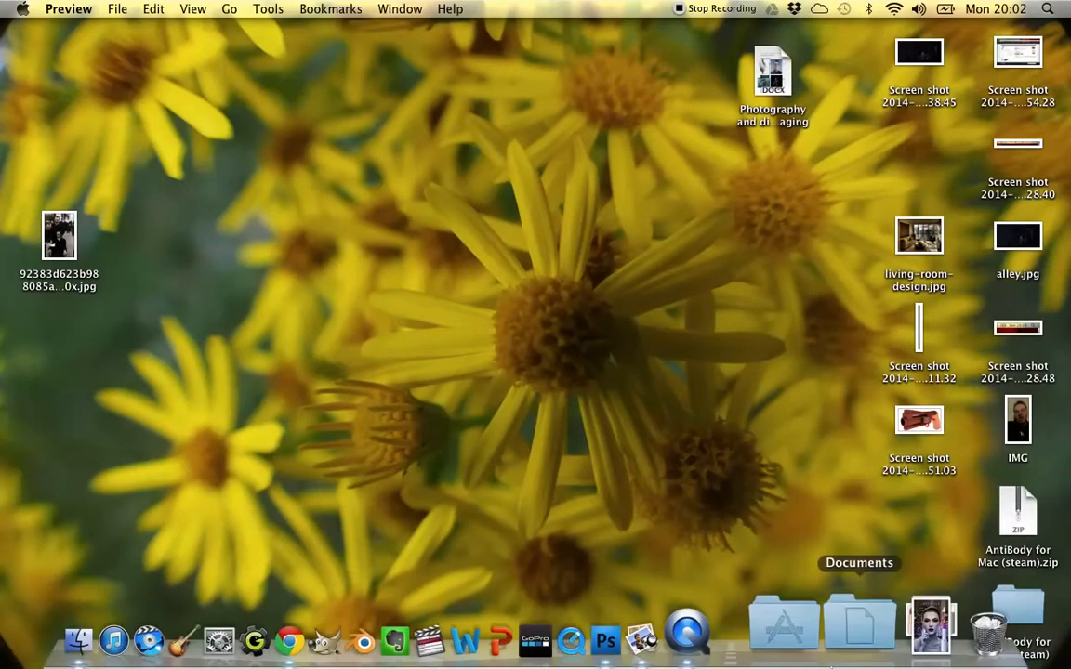
Switch to Photoshop and open beauty-160457.png, new-york-city-78181.jpg and girl-237871.jpg together from the Downloads folder
left_click(697, 637)
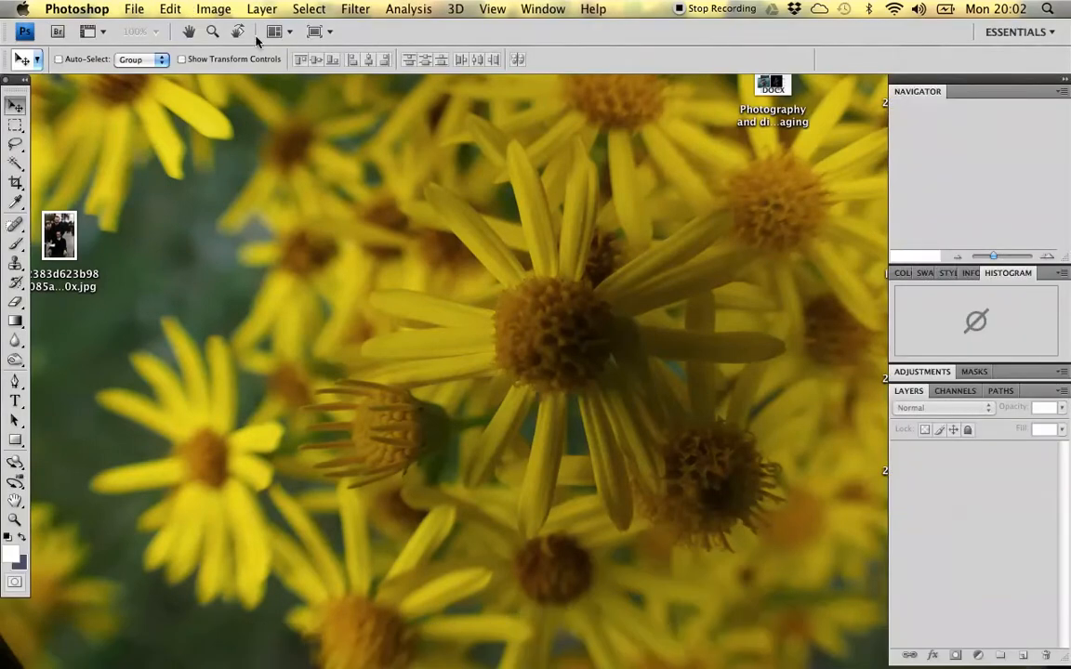
left_click(140, 9)
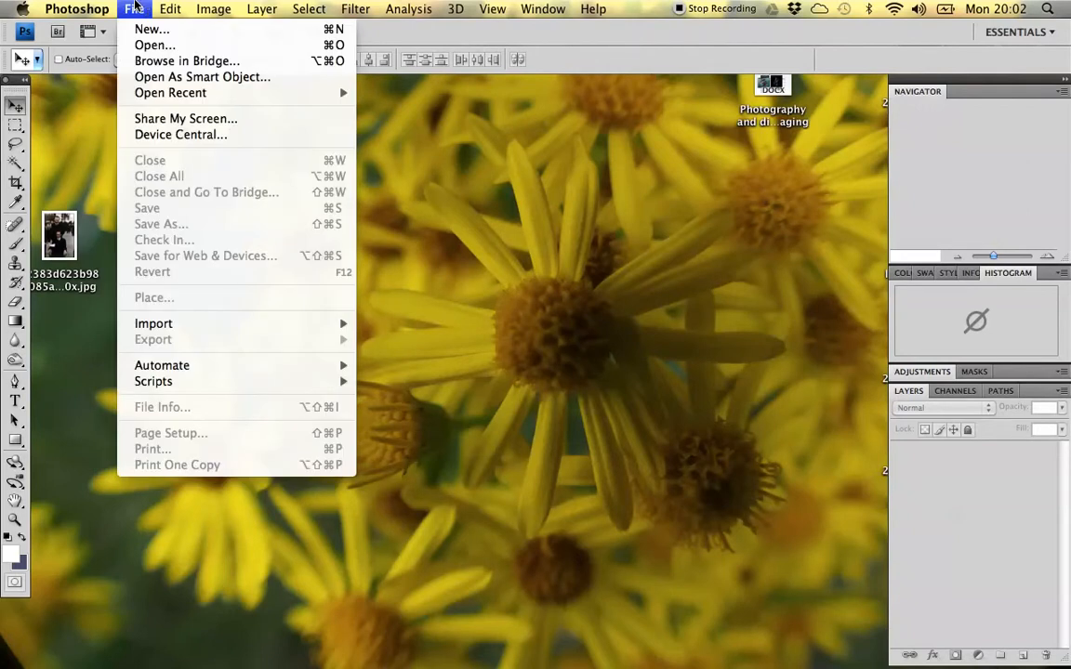
left_click(154, 44)
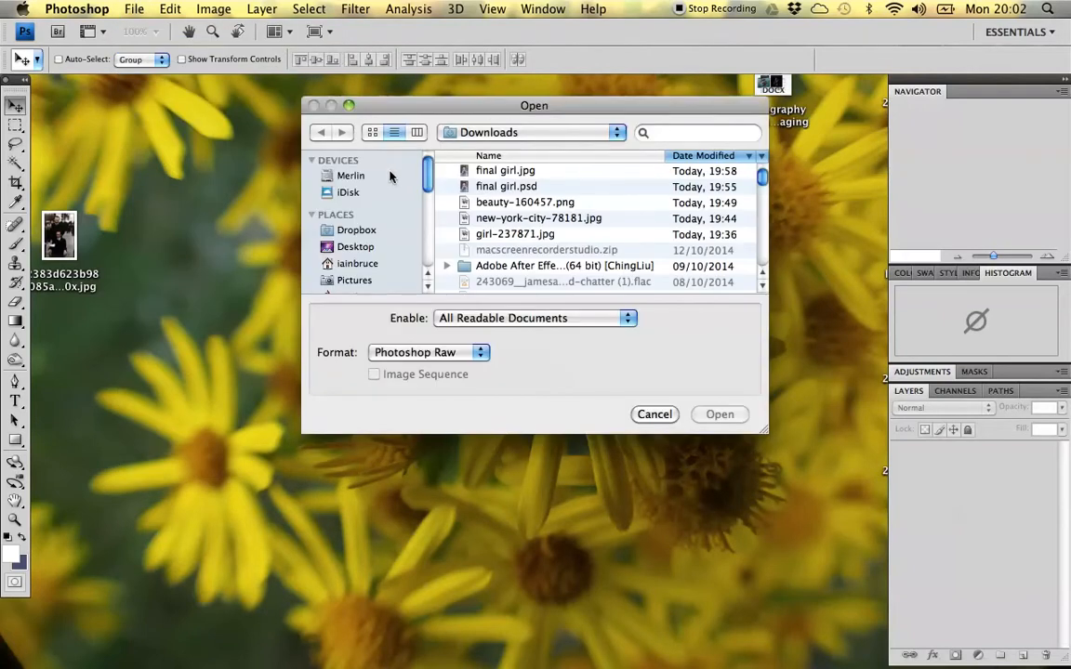
left_click(538, 204)
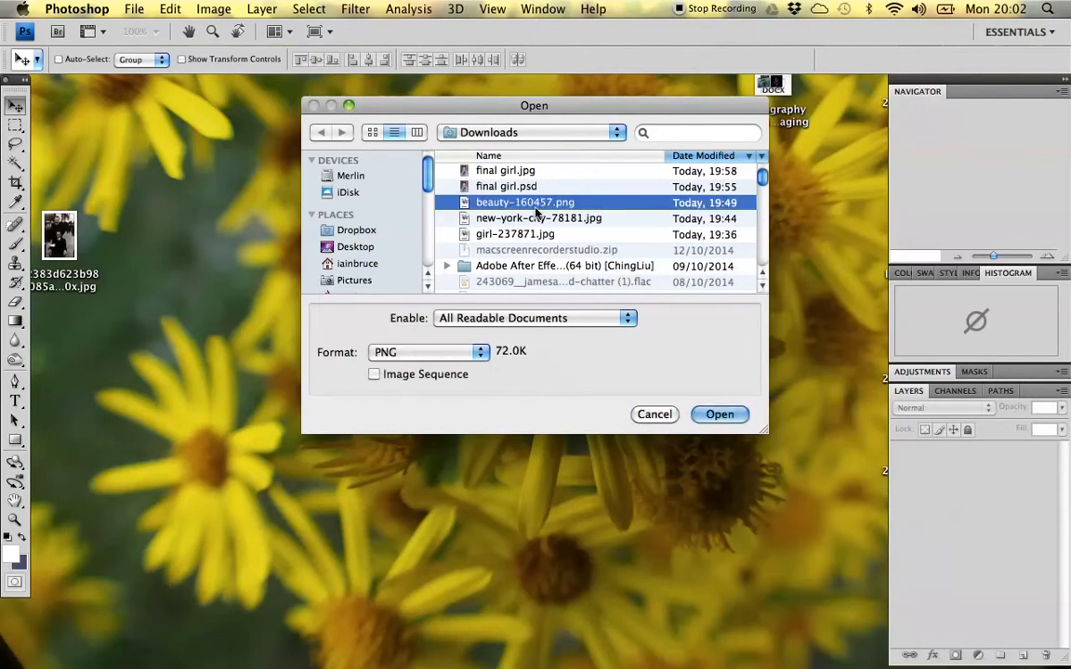
left_click(535, 218, "shift")
left_click(534, 236, "shift")
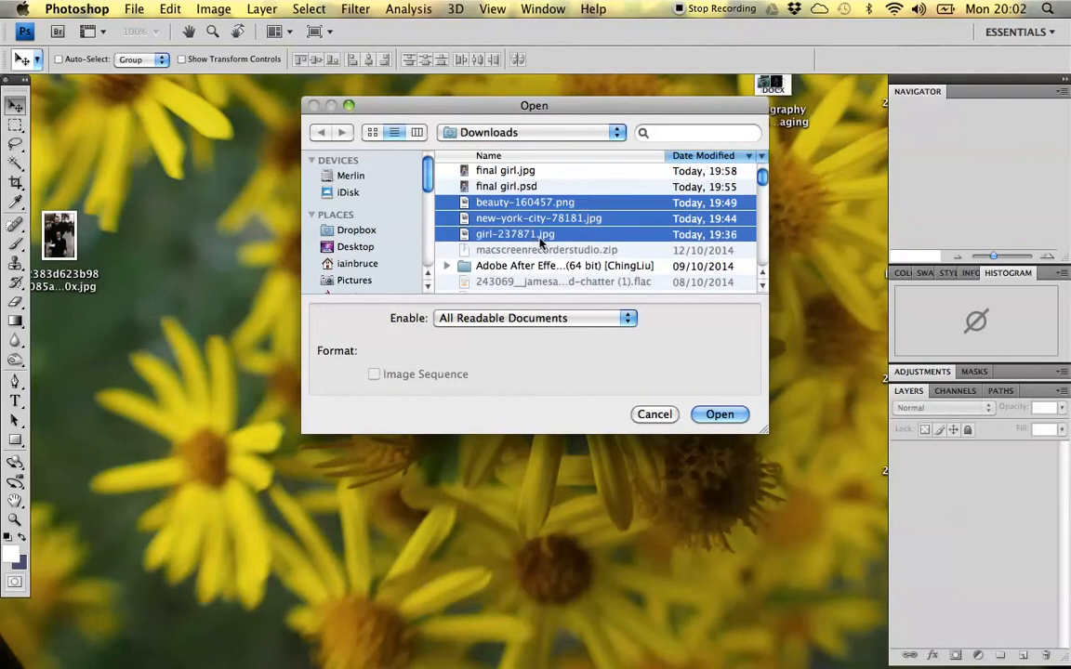
left_click(720, 415)
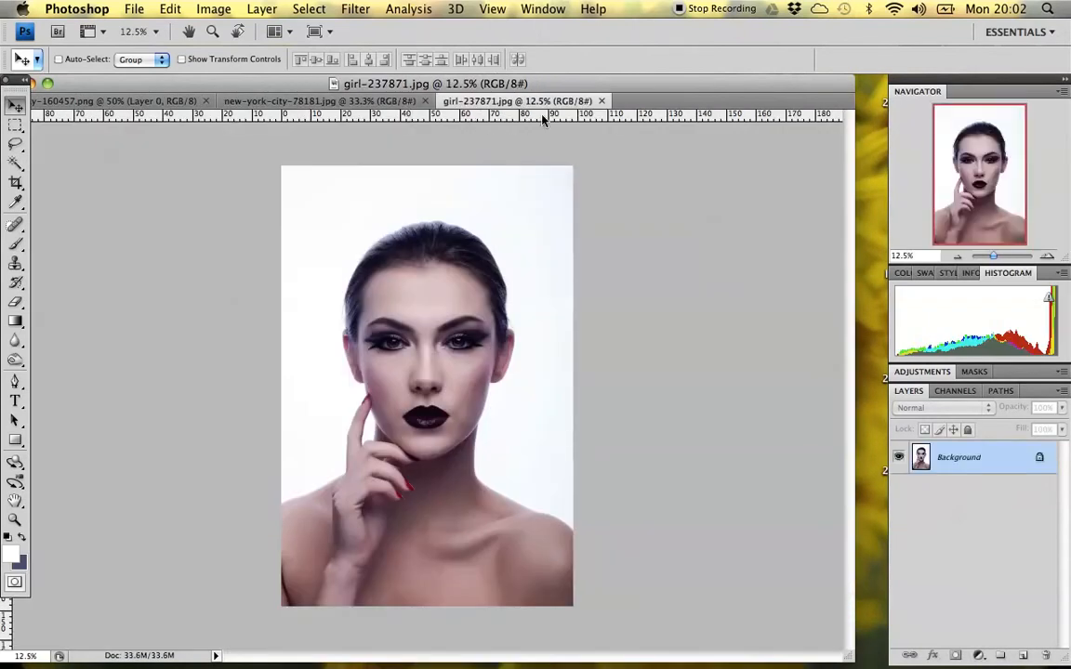
Separate the three tabbed documents into individual floating windows
left_click_drag(527, 96, 579, 150)
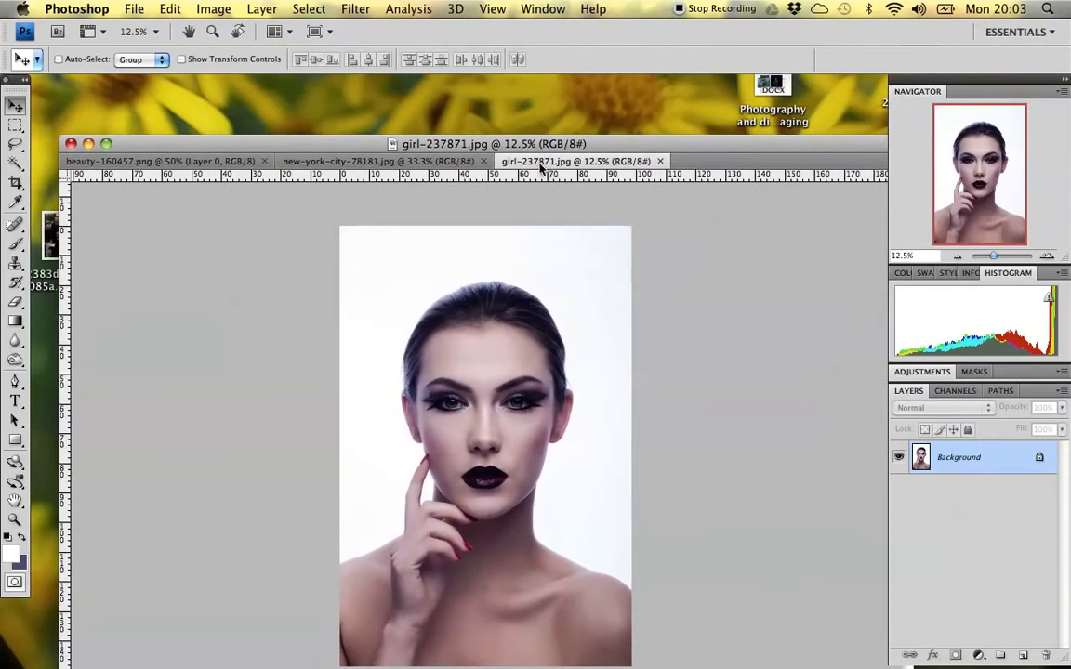
mouse_move(590, 97)
left_mouse_down()
mouse_move(606, 105)
mouse_move(594, 100)
left_mouse_up()
left_click_drag(401, 162, 394, 110)
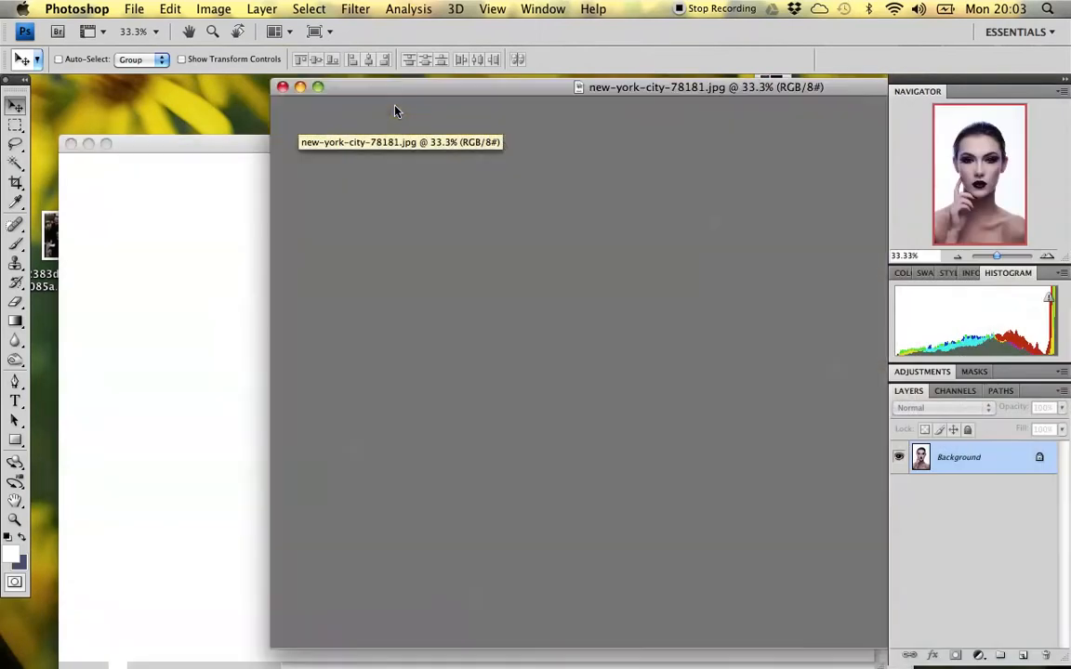
left_click_drag(243, 140, 214, 96)
Zoom the lipstick image out to about 15% and shrink its window around the picture
left_click_drag(999, 258, 994, 258)
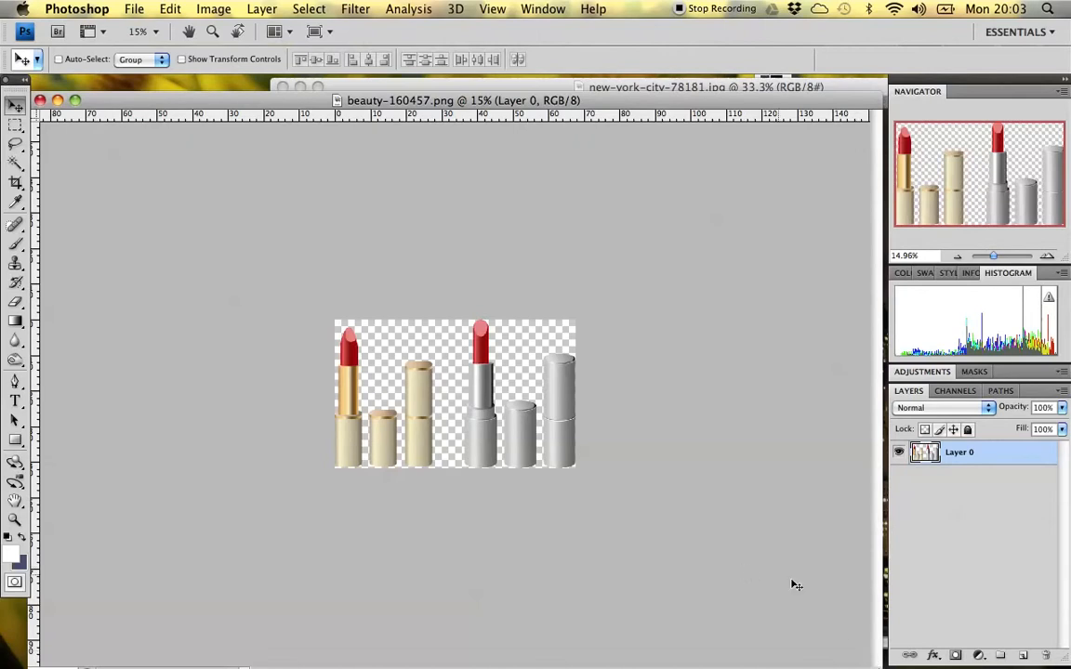
left_click_drag(682, 104, 679, 91)
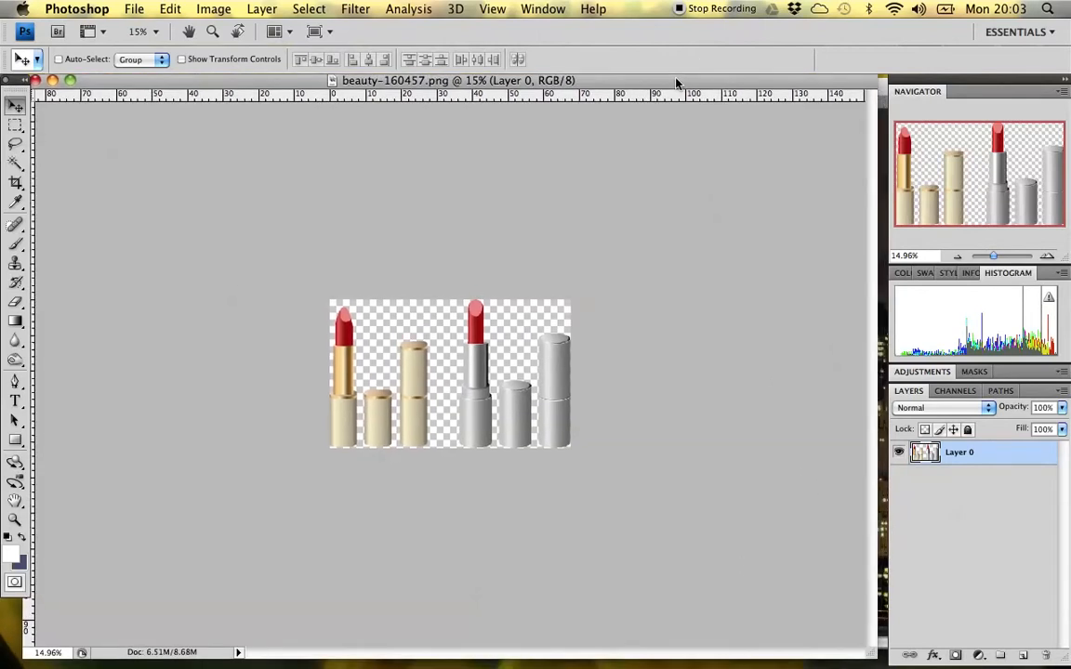
left_click_drag(881, 633, 273, 483)
Zoom the New York skyline image out to about 15.7% and shrink its window to fit
left_click_drag(638, 89, 489, 89)
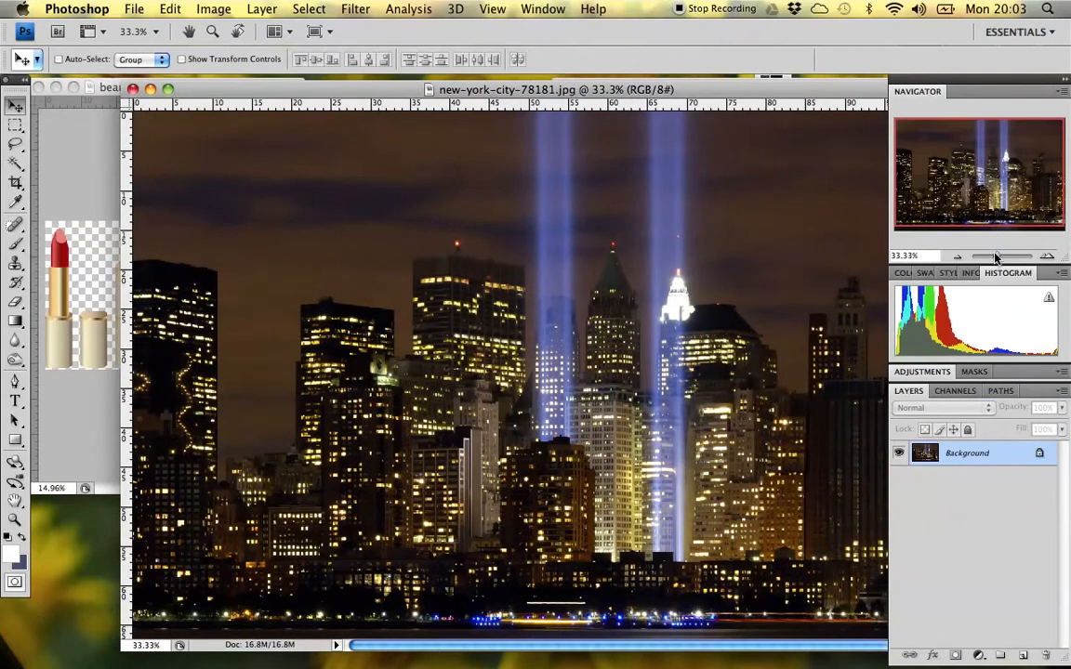
left_click_drag(997, 256, 994, 258)
left_click_drag(804, 90, 680, 89)
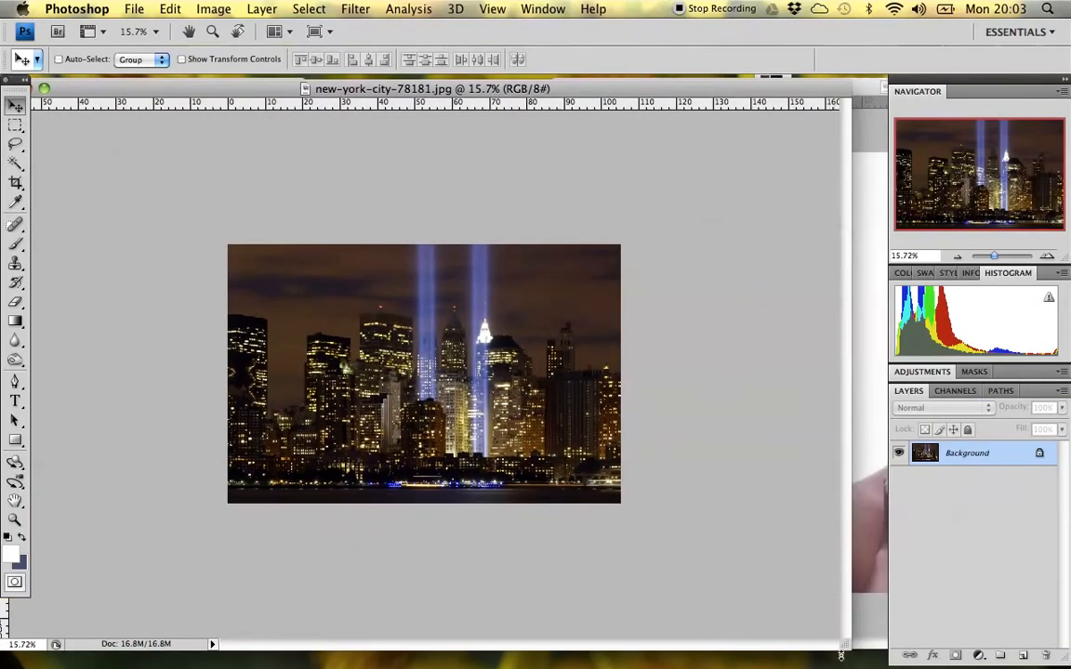
left_click_drag(846, 651, 432, 454)
Shrink the portrait's window to fit the image and place it beside the New York skyline window
left_click_drag(653, 99, 154, 102)
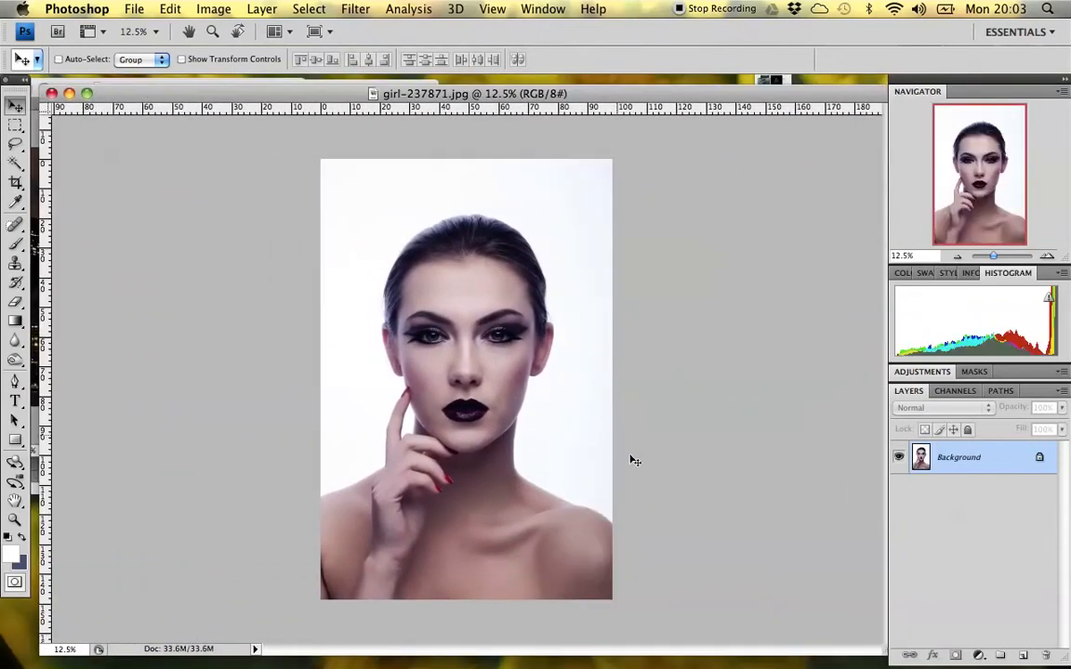
left_click_drag(716, 98, 635, 83)
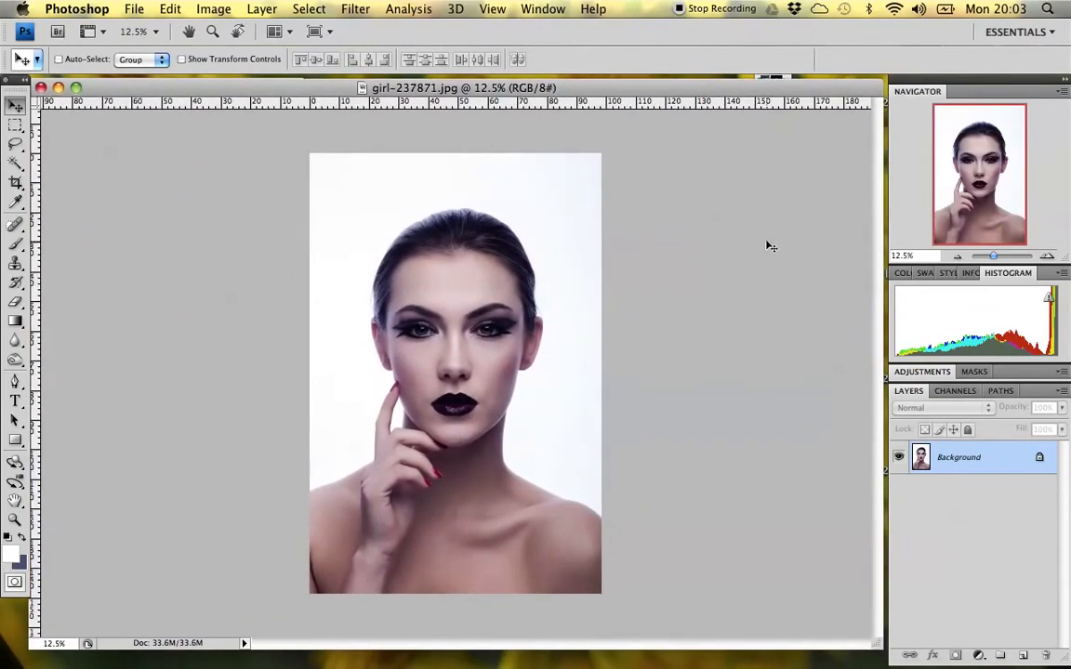
left_click_drag(876, 644, 378, 607)
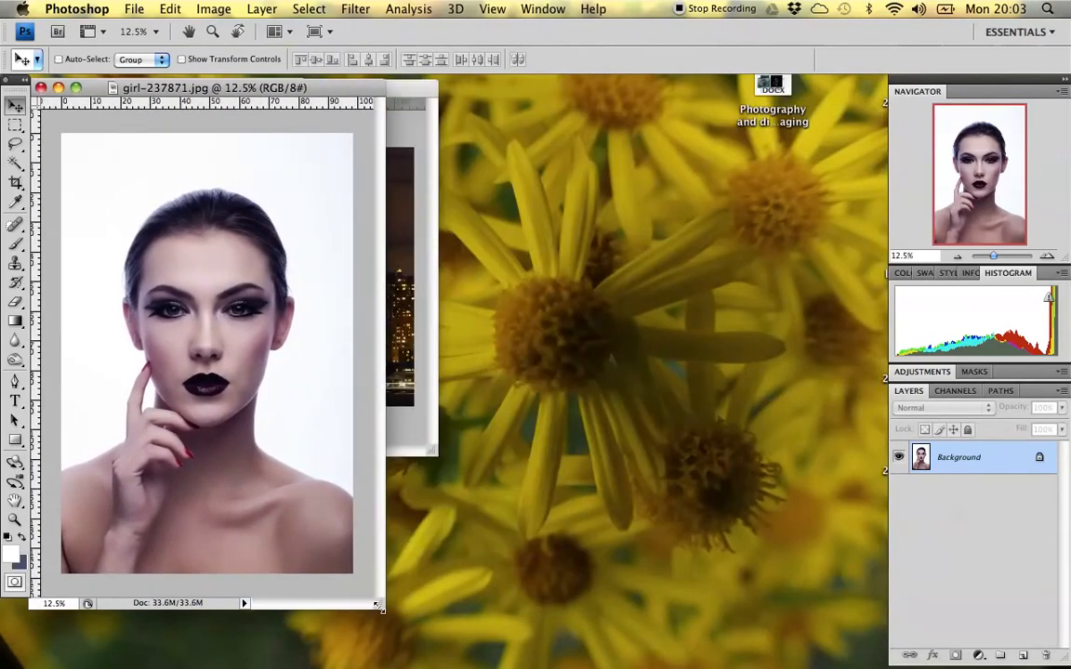
left_click_drag(237, 90, 665, 89)
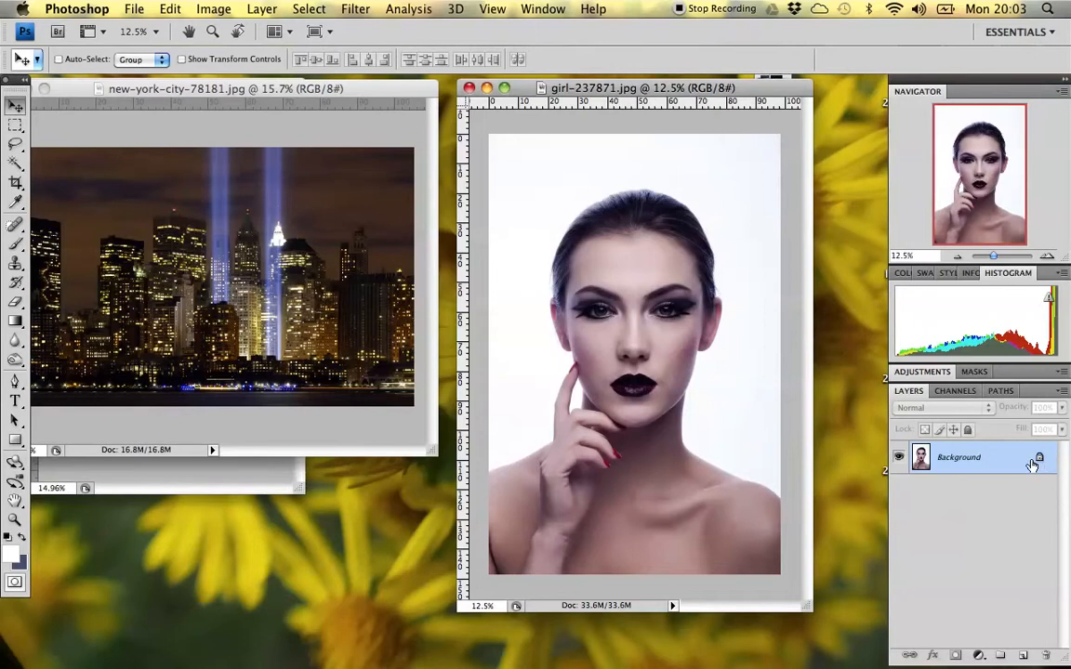
Duplicate the portrait's Background layer as Background copy and keep the copy selected
right_click(971, 465)
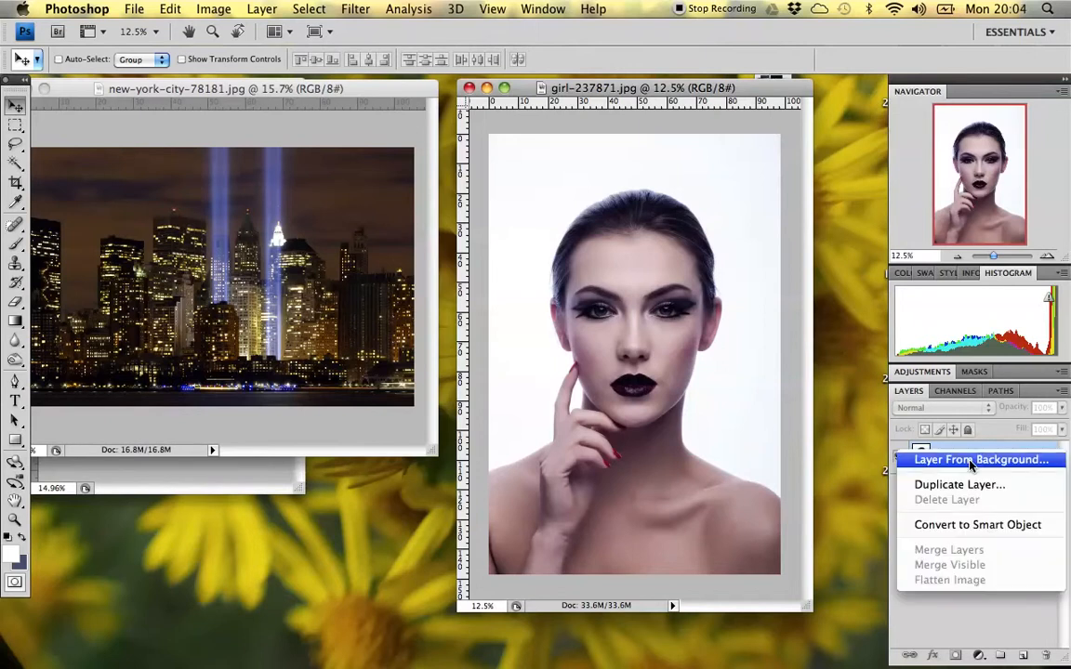
left_click(957, 484)
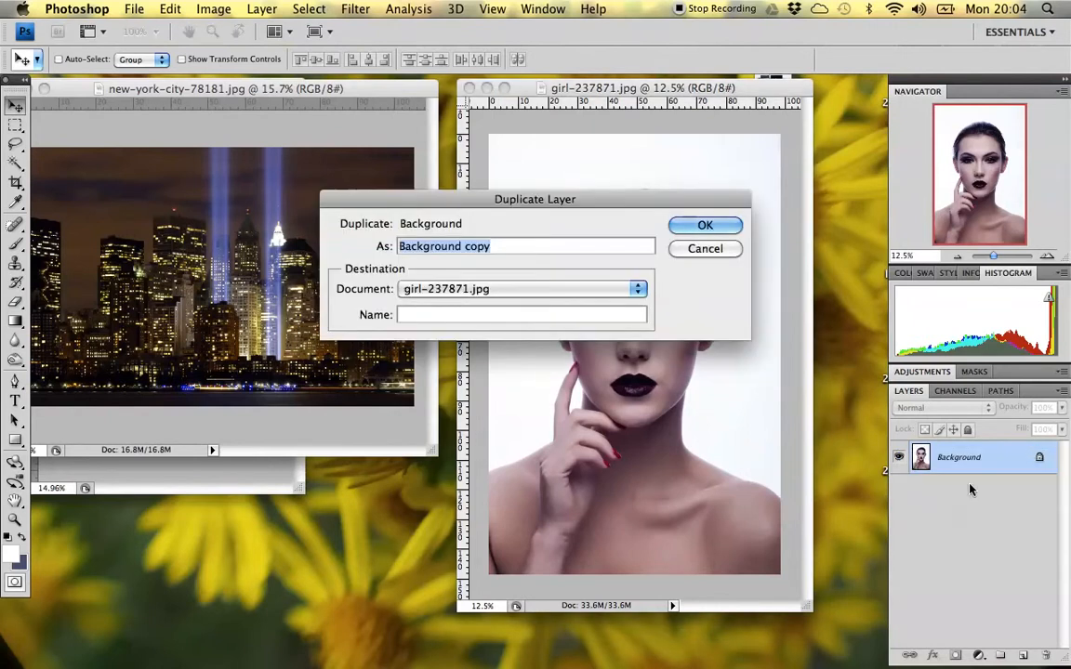
key("Return")
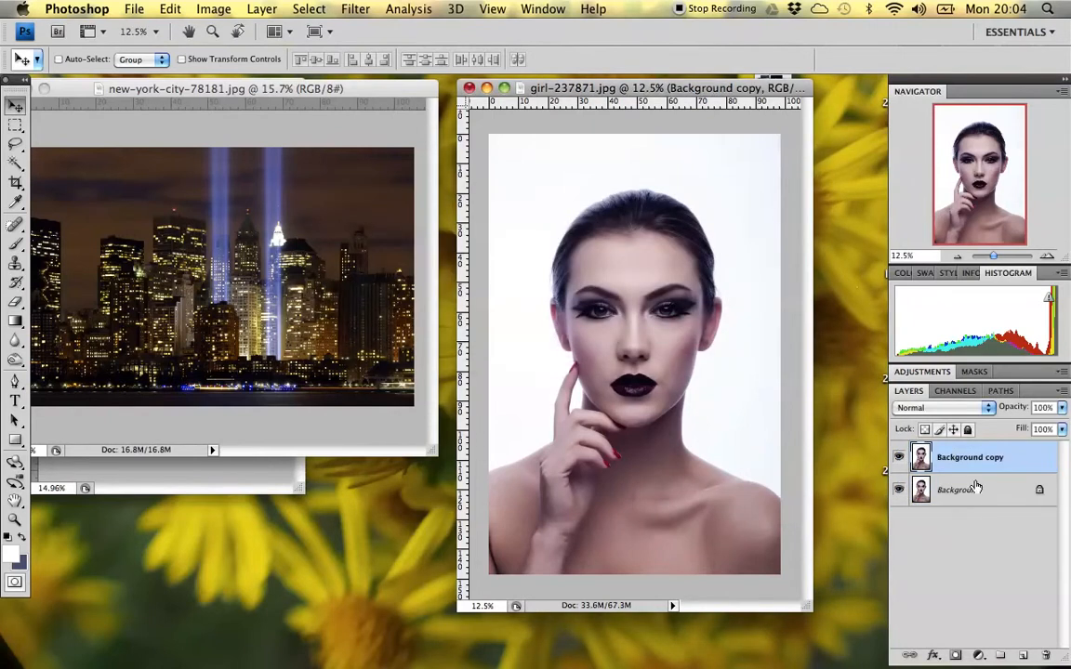
left_click(965, 487)
left_click(967, 467)
Select the entire New York skyline image and copy it
left_click_drag(332, 88, 376, 100)
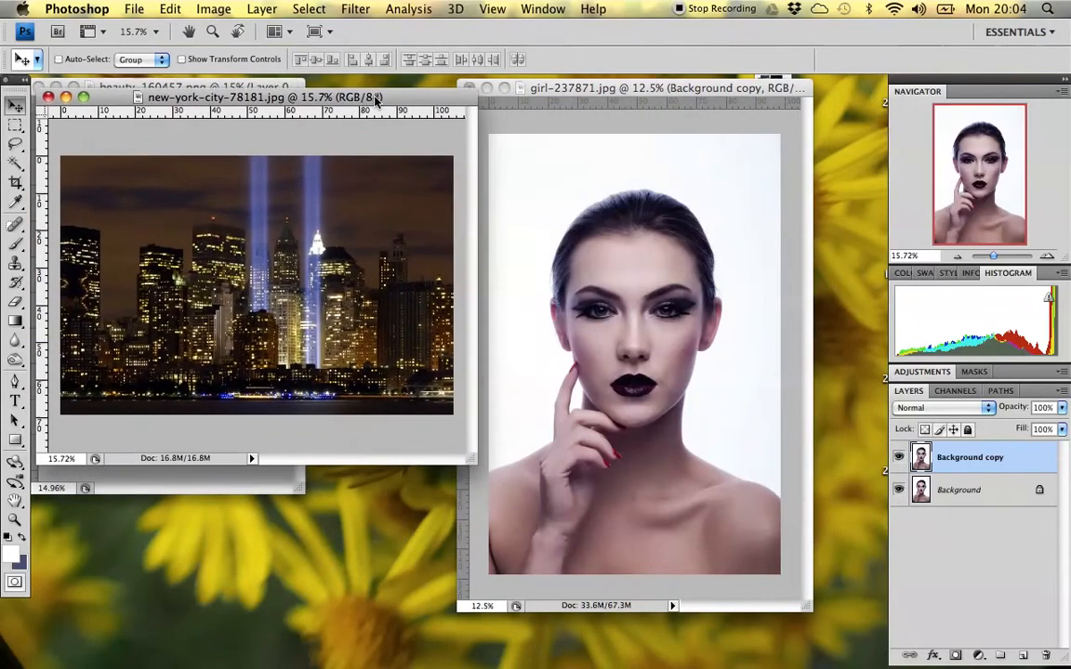
left_click(327, 8)
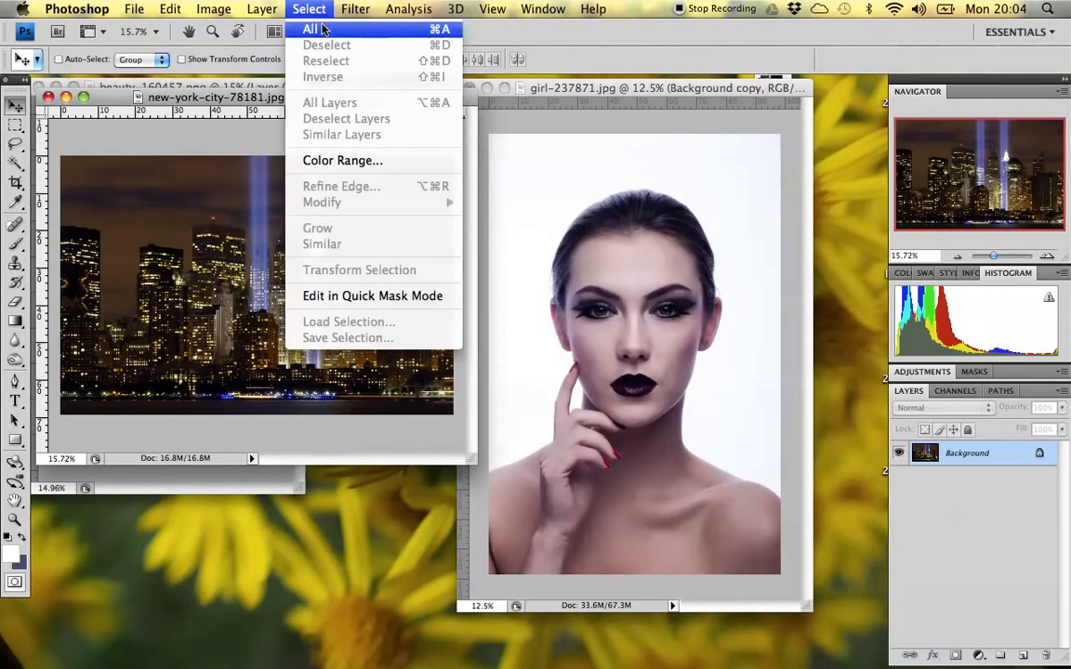
left_click(323, 30)
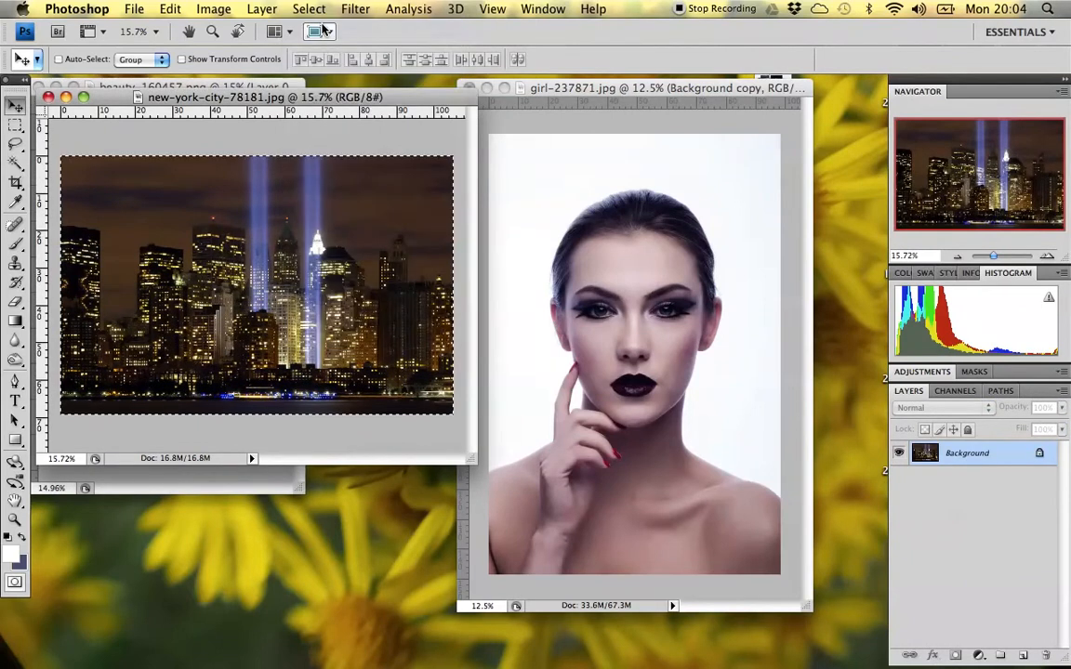
left_click(170, 8)
left_click(184, 128)
Paste the skyline into girl-237871.jpg as a new layer above Background copy and enlarge the document window around the canvas
left_click(668, 86)
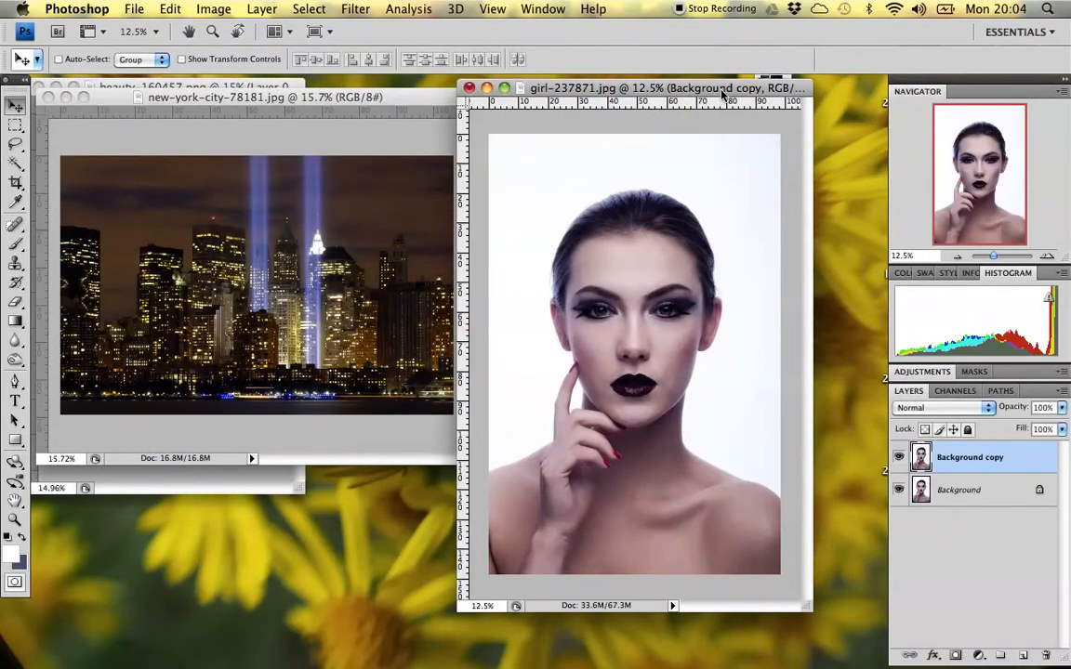
left_click_drag(706, 93, 699, 92)
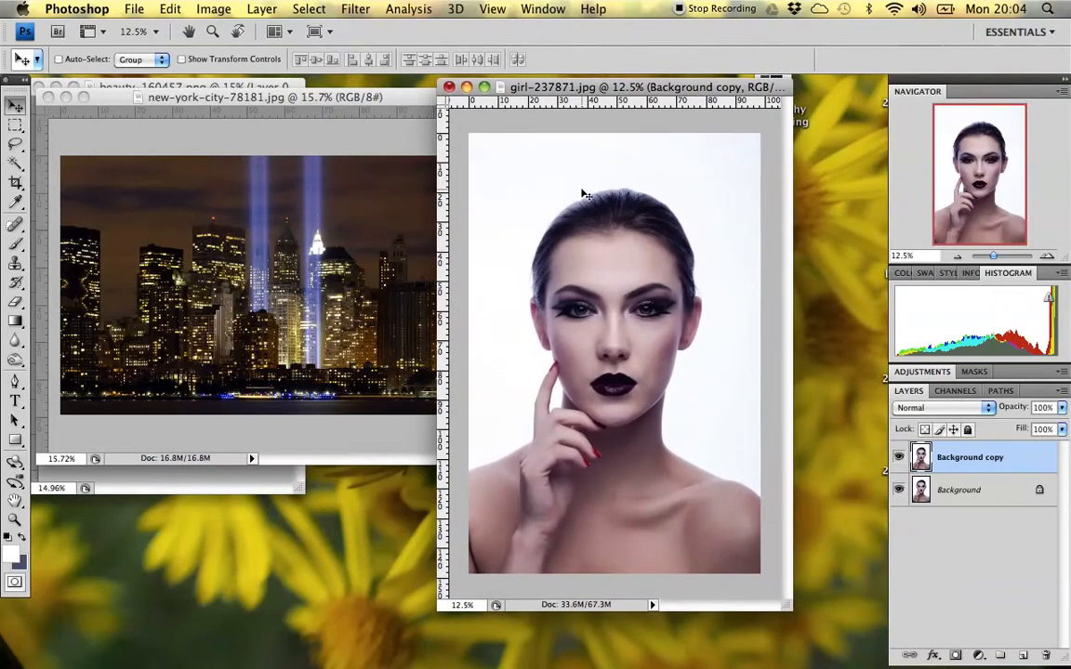
left_click(167, 7)
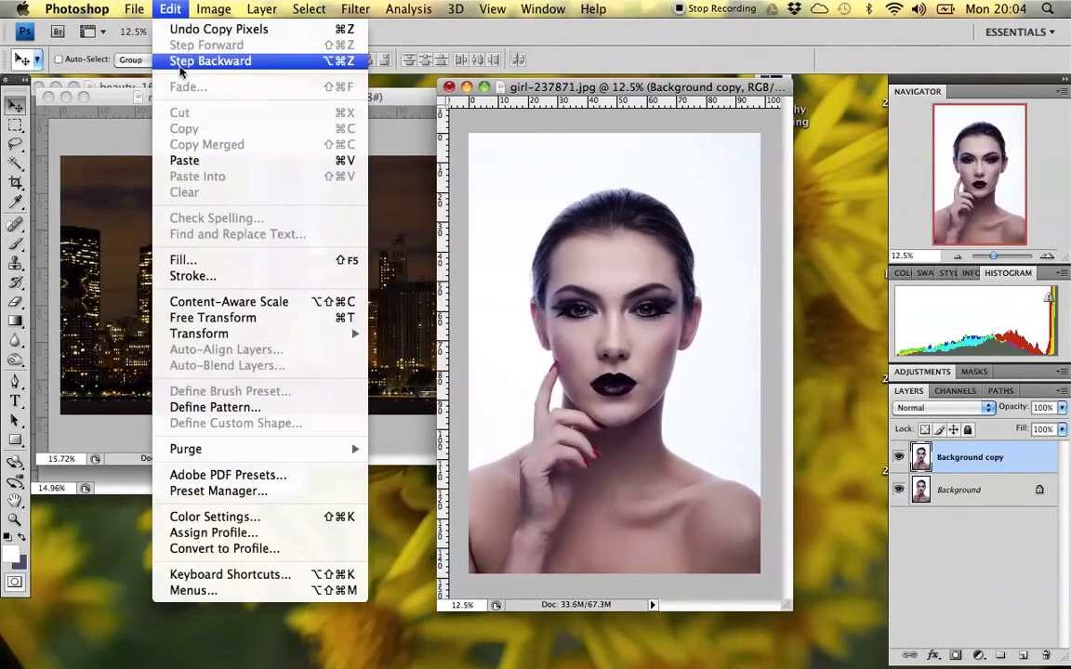
left_click(191, 160)
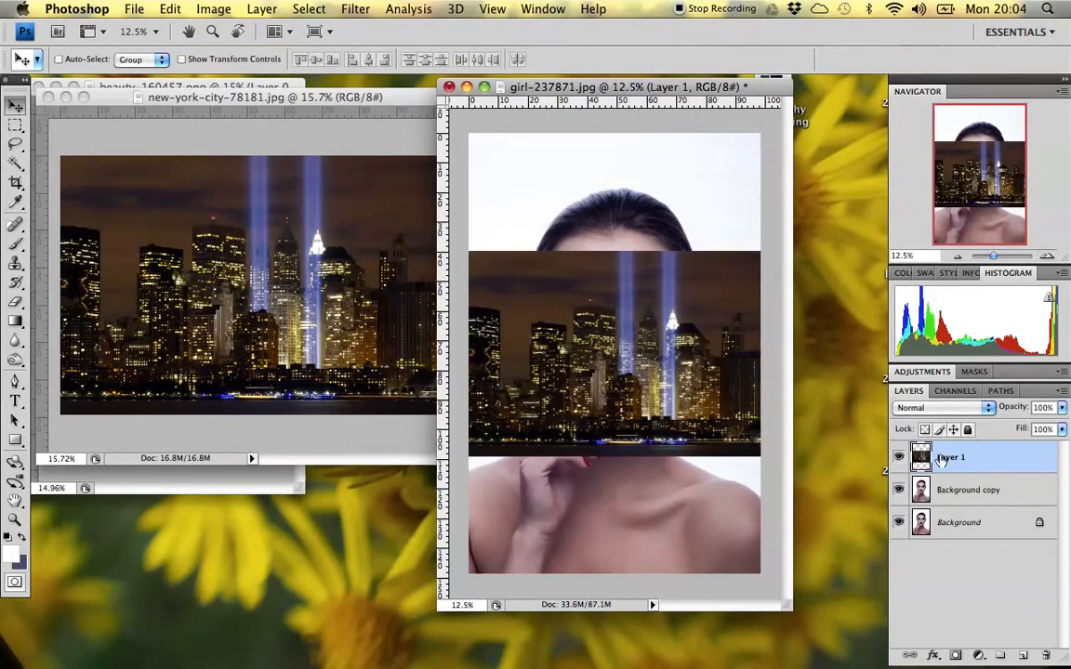
left_click_drag(684, 88, 485, 76)
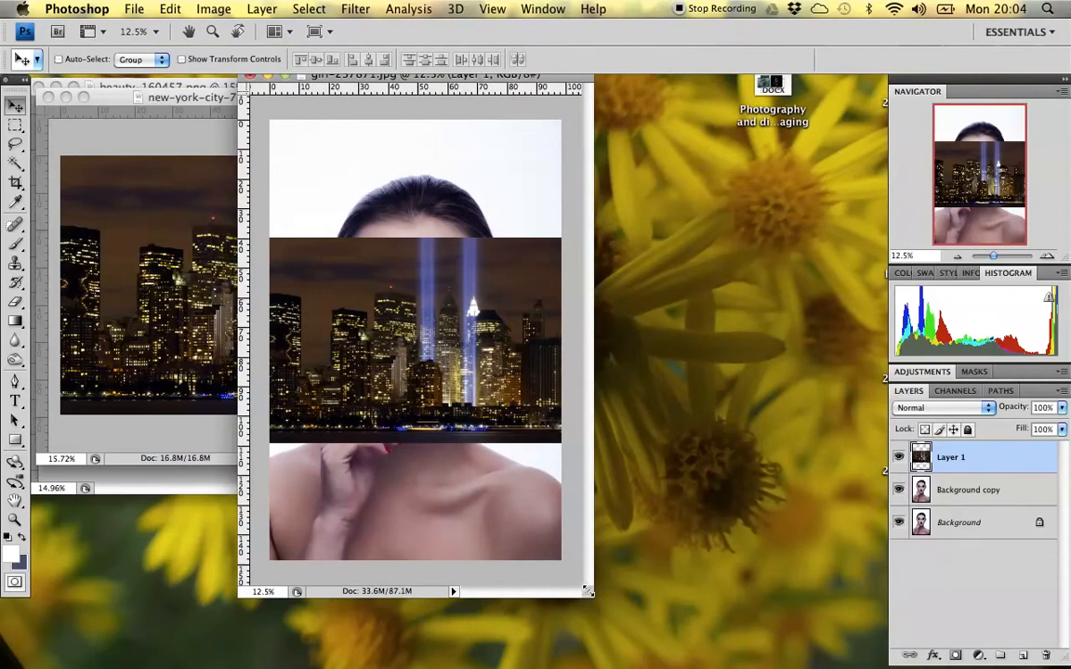
left_click_drag(600, 602, 846, 640)
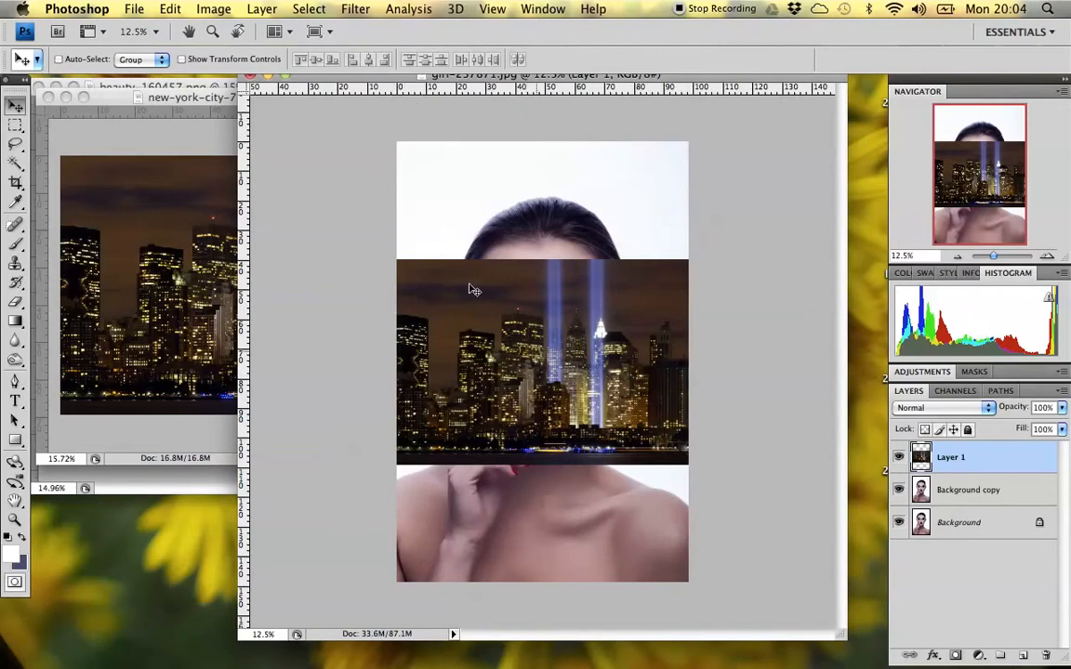
Scale the skyline layer proportionally to about 215% so it covers the full height and width of the canvas
left_click(170, 9)
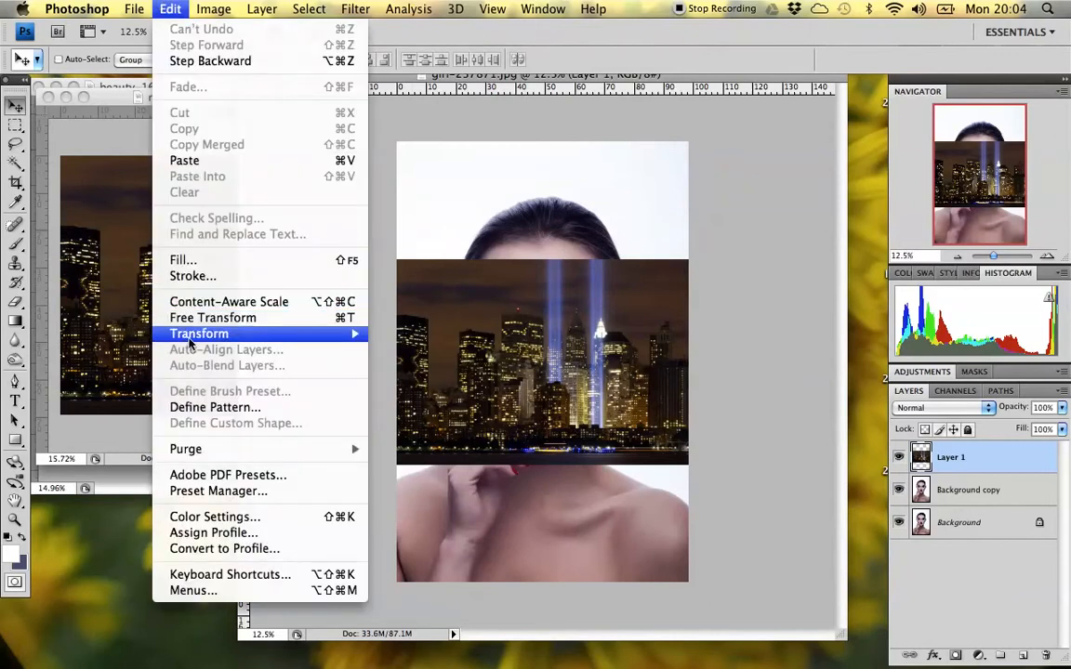
mouse_move(223, 333)
left_click(400, 359)
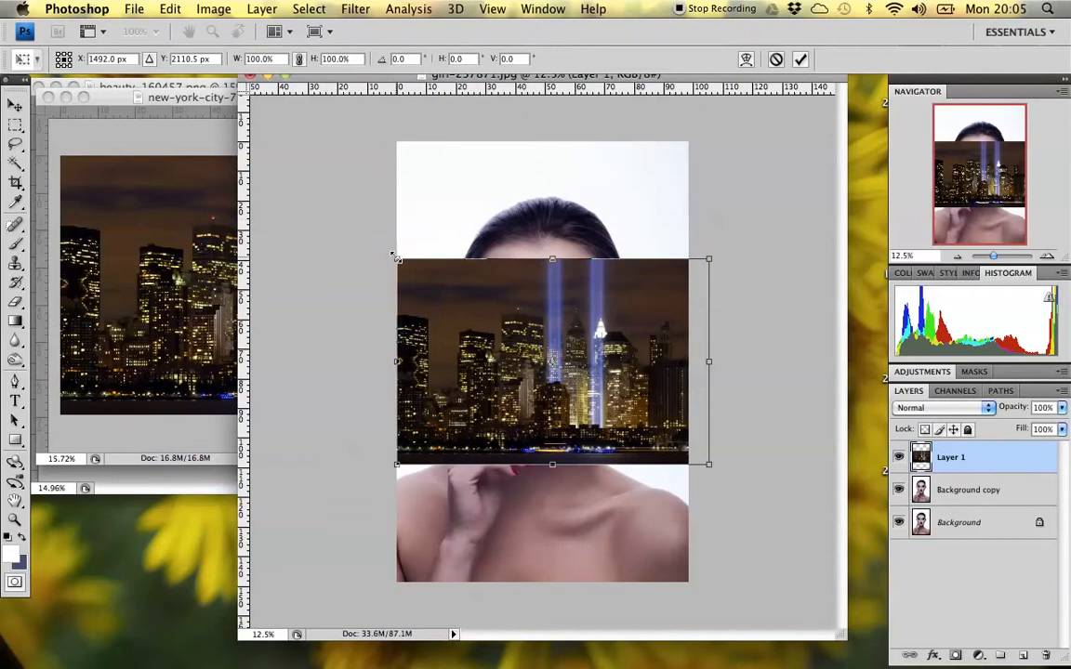
left_click_drag(386, 254, 211, 118)
key("shift")
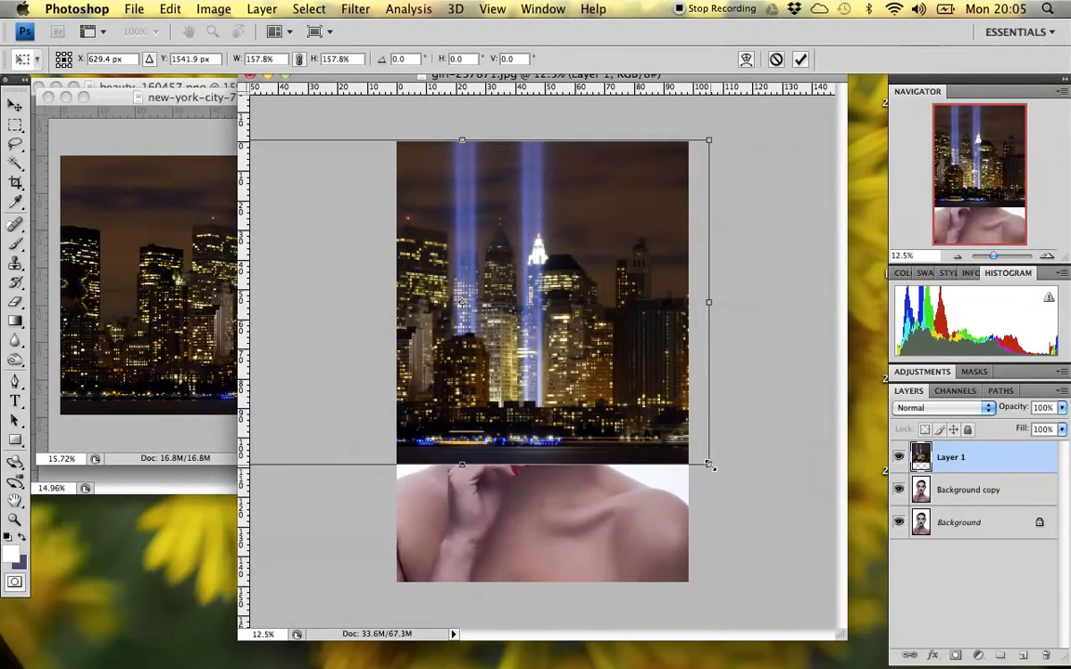
left_click_drag(712, 469, 848, 556)
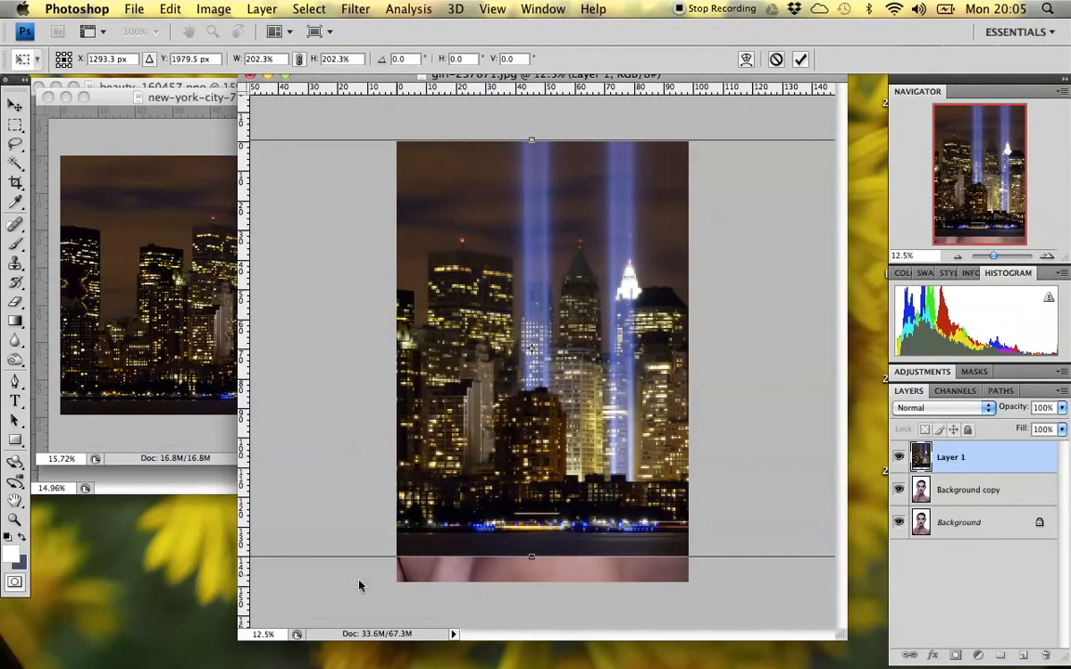
left_click_drag(384, 512, 504, 513)
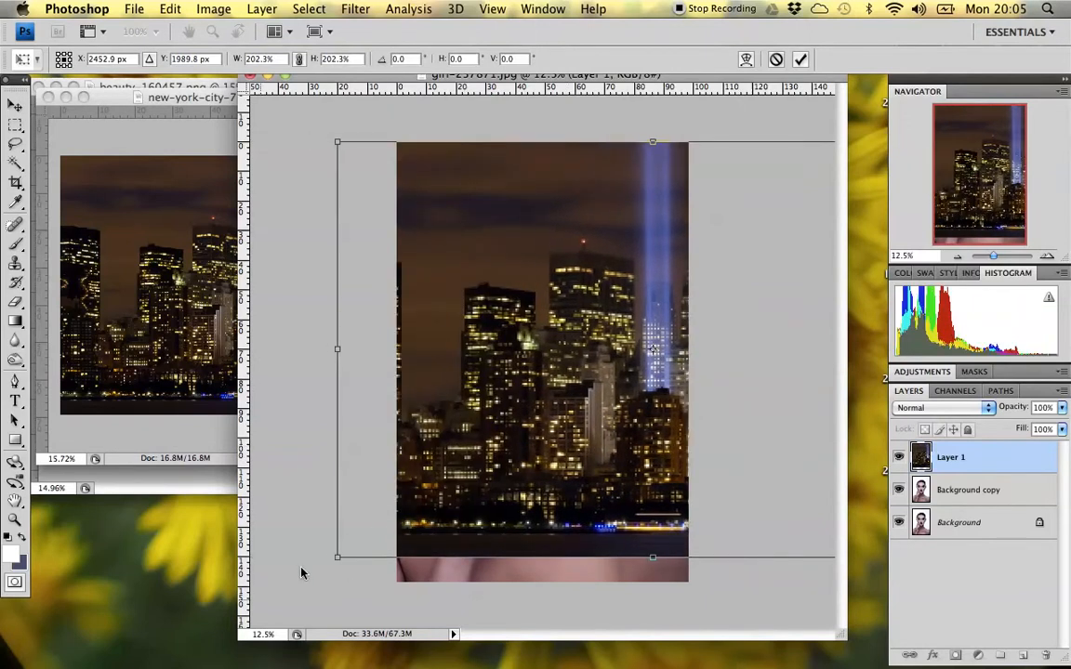
left_click_drag(337, 554, 296, 581)
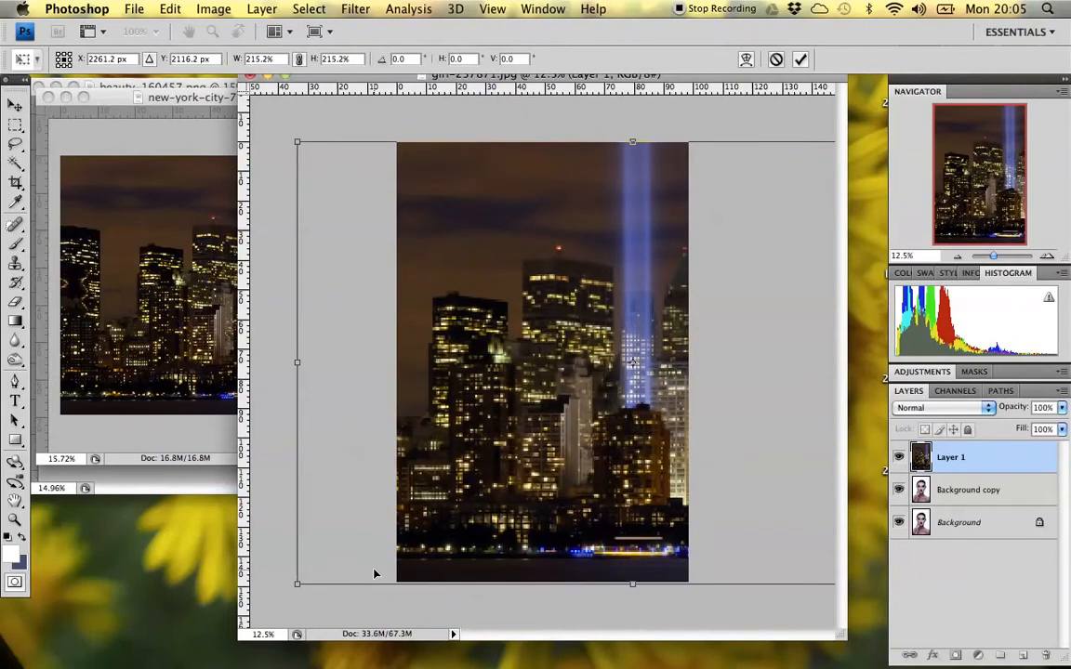
key("Return")
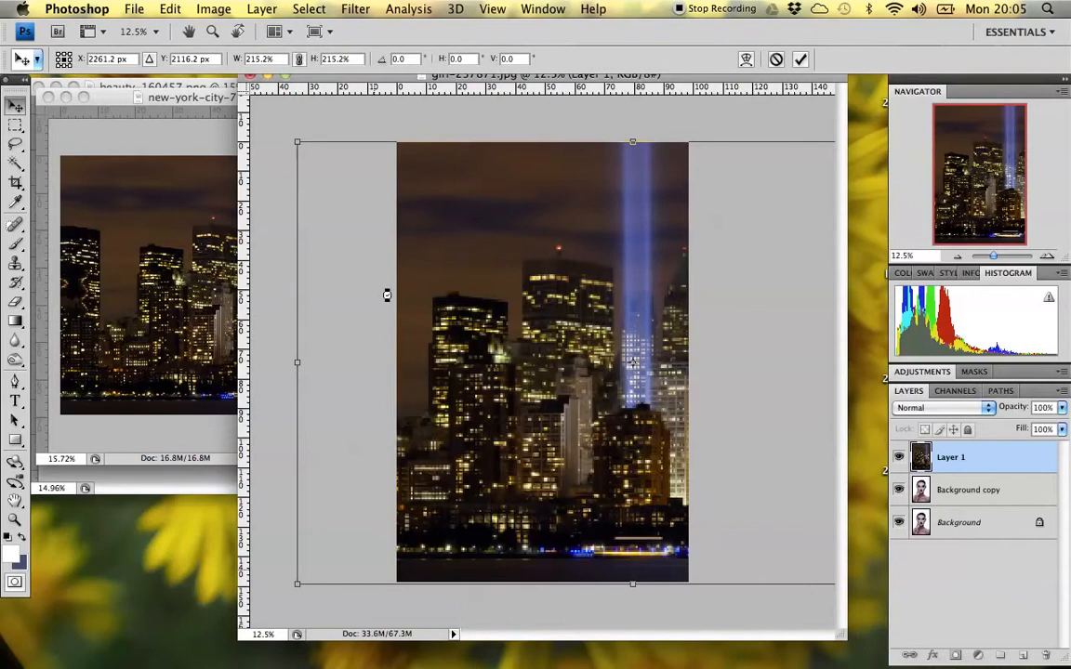
Reposition the skyline layer horizontally so both blue light beams and the bright white tower fall within the canvas
left_click_drag(631, 321, 498, 321)
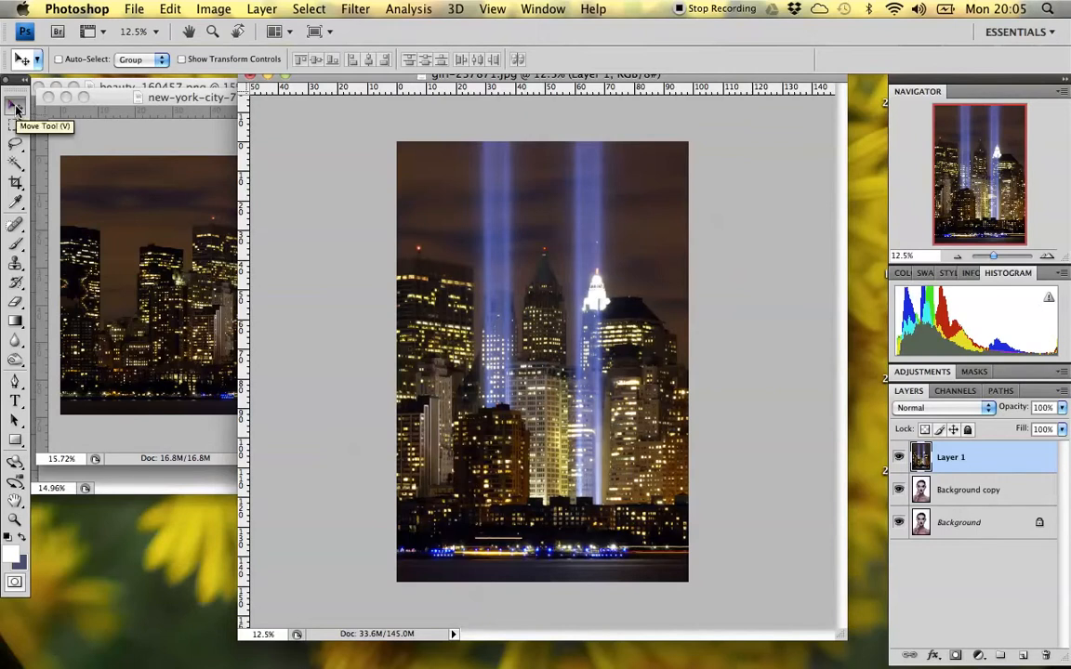
mouse_move(528, 215)
left_mouse_down()
mouse_move(486, 160)
mouse_move(506, 220)
mouse_move(533, 223)
mouse_move(523, 227)
mouse_move(516, 222)
mouse_move(528, 217)
left_mouse_up()
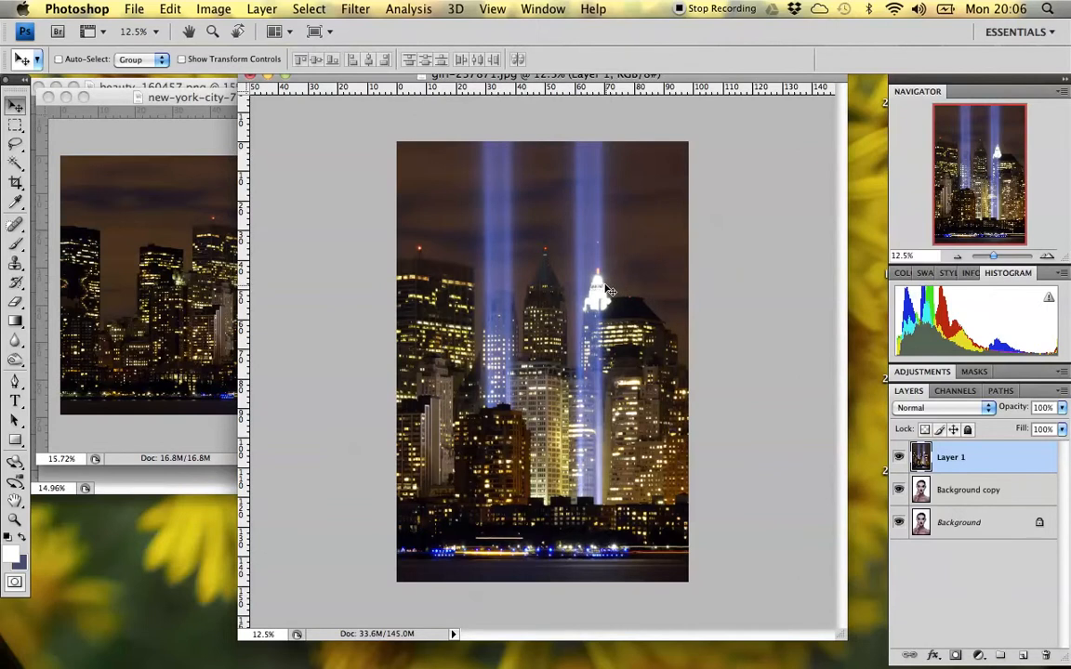
left_click_drag(602, 289, 598, 289)
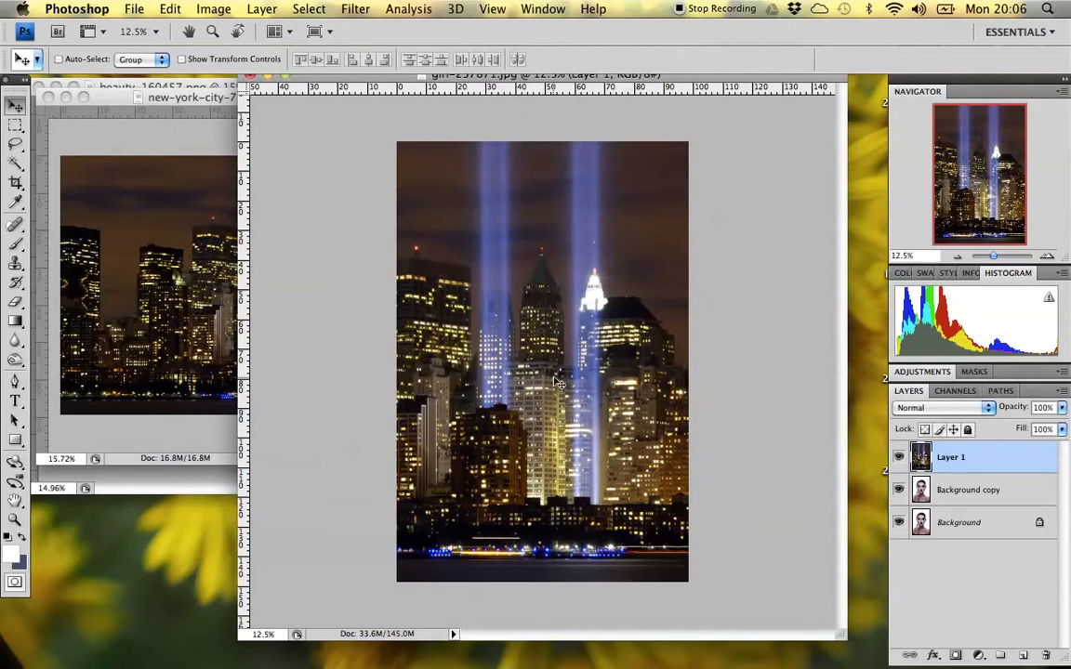
left_click_drag(498, 342, 501, 342)
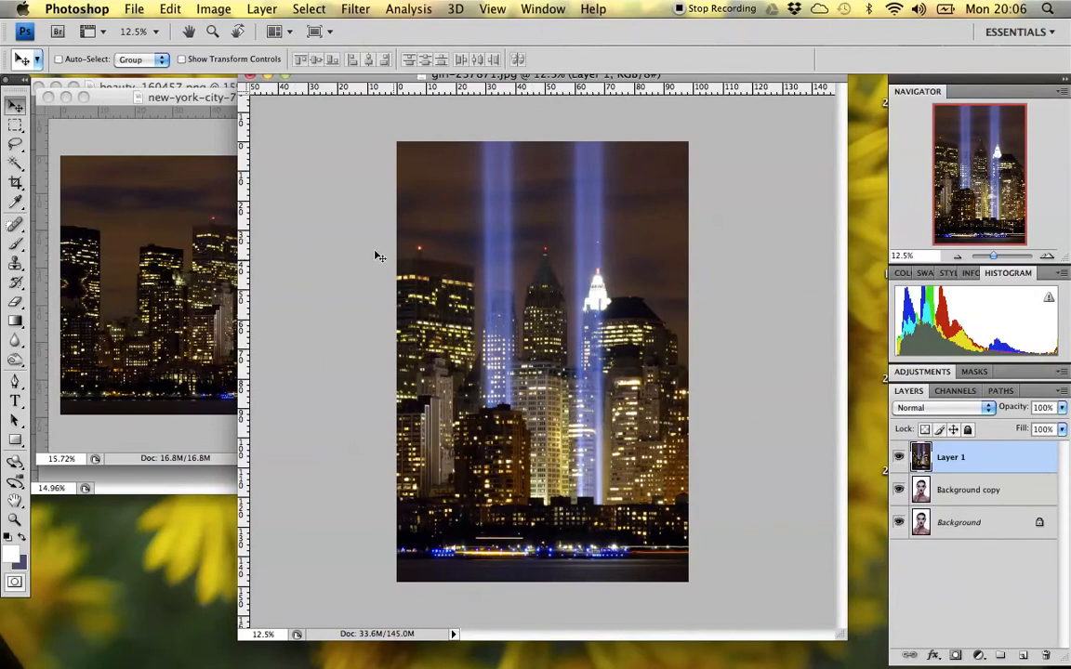
Move the Background copy portrait layer above the skyline layer and leave it selected
left_click(981, 490)
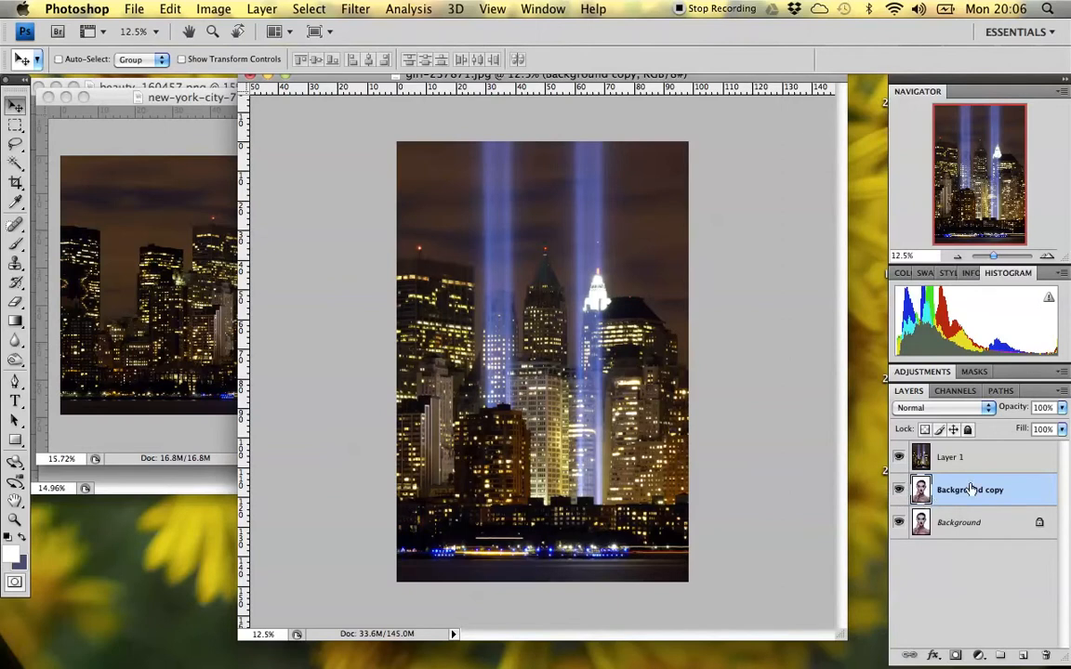
left_click_drag(977, 493, 976, 456)
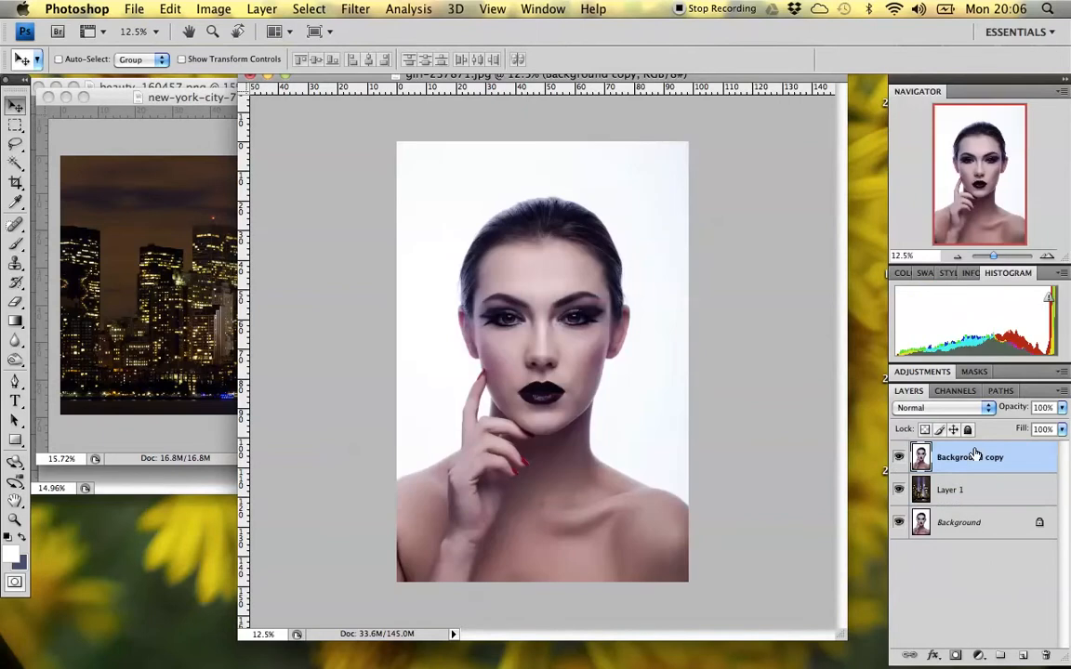
left_click(940, 501)
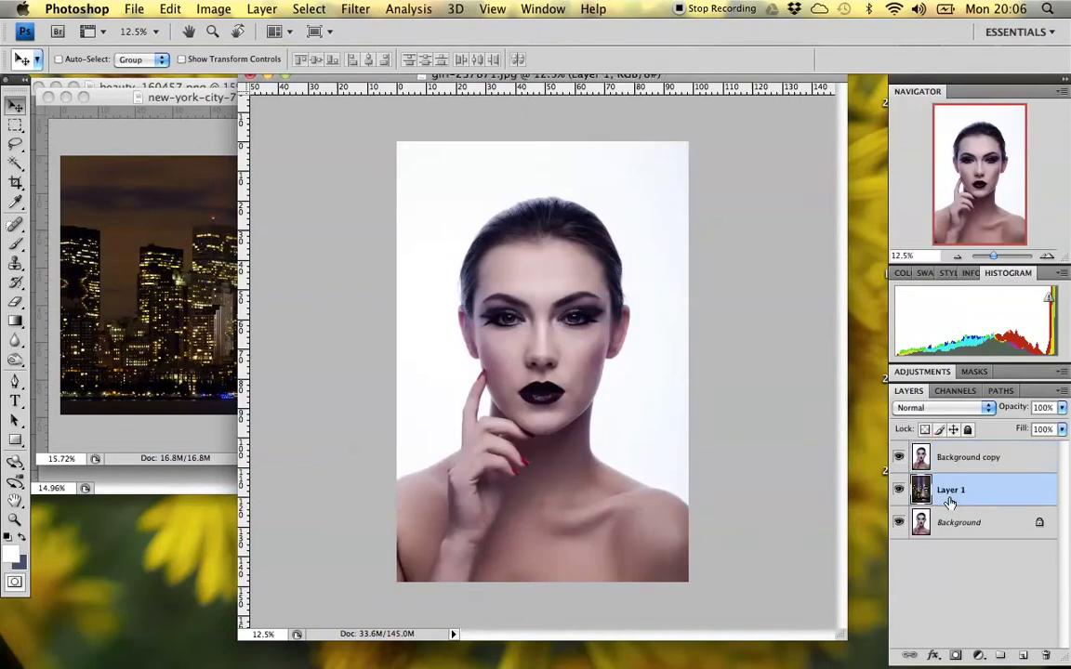
left_click(933, 525)
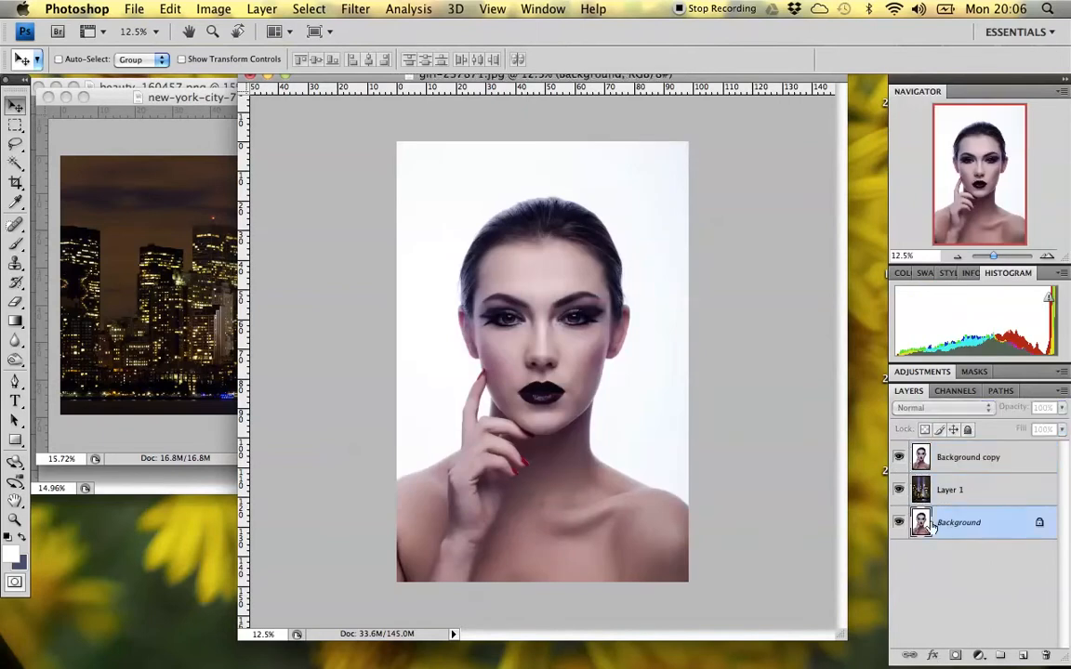
left_click(983, 463)
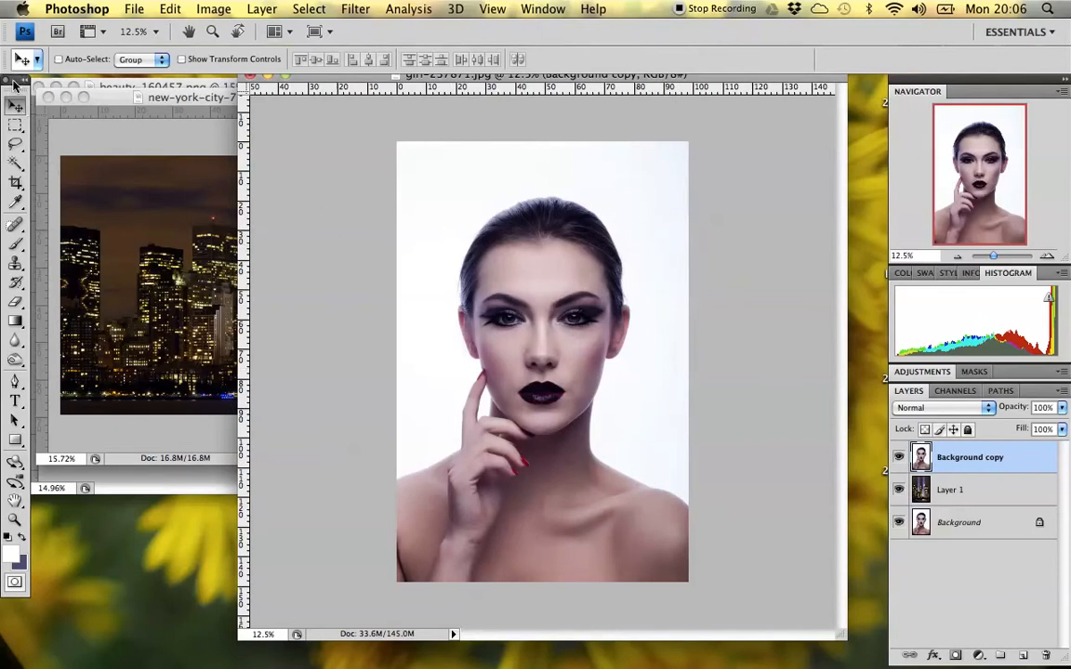
Select the white backdrop around the woman on Background copy with the Magic Wand, delete it and deselect
left_click(17, 167)
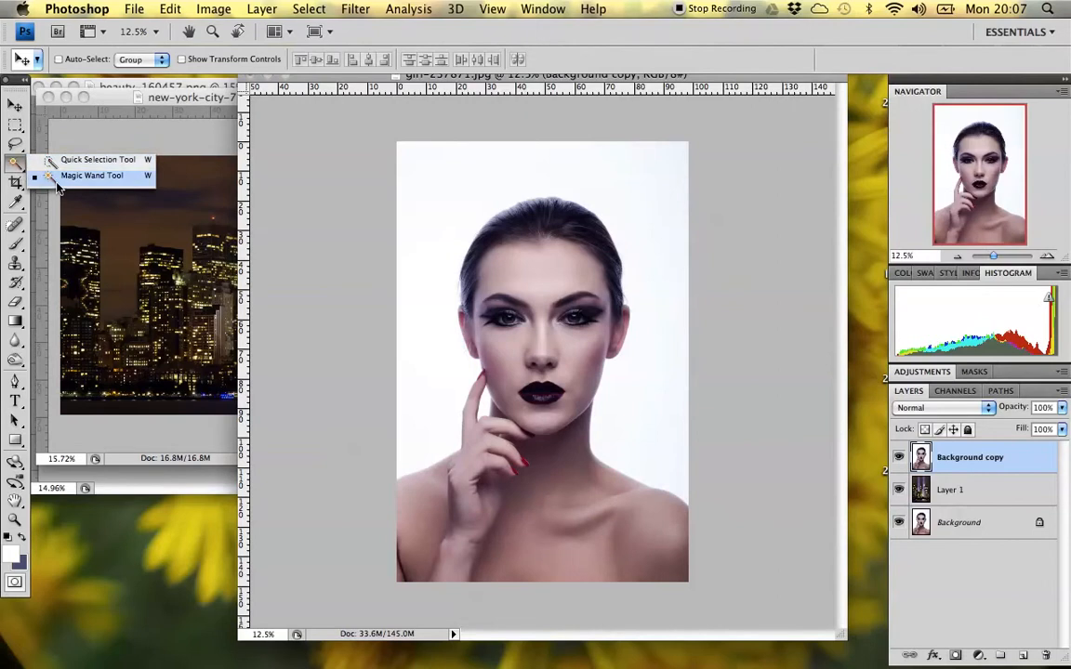
left_click(50, 176)
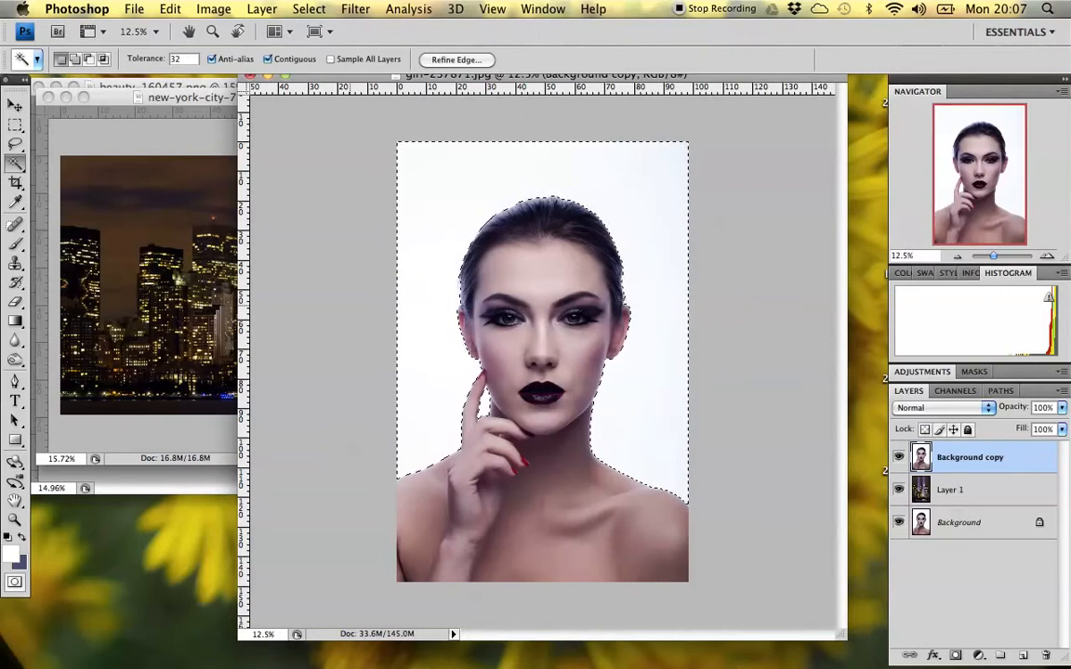
key("Delete")
left_click(171, 8)
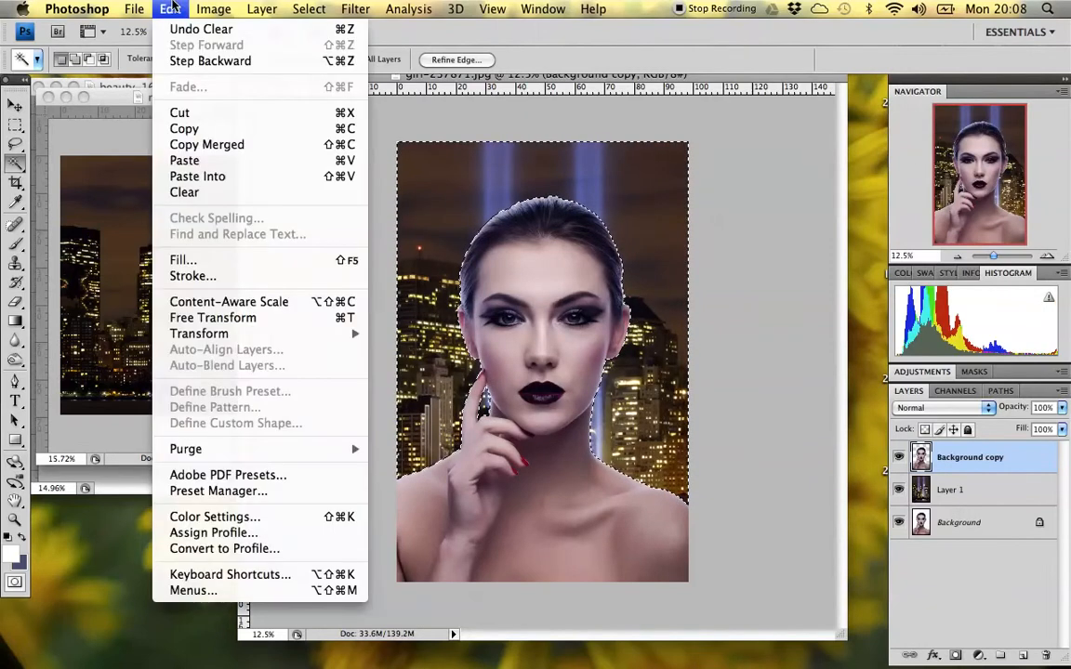
left_click(179, 8)
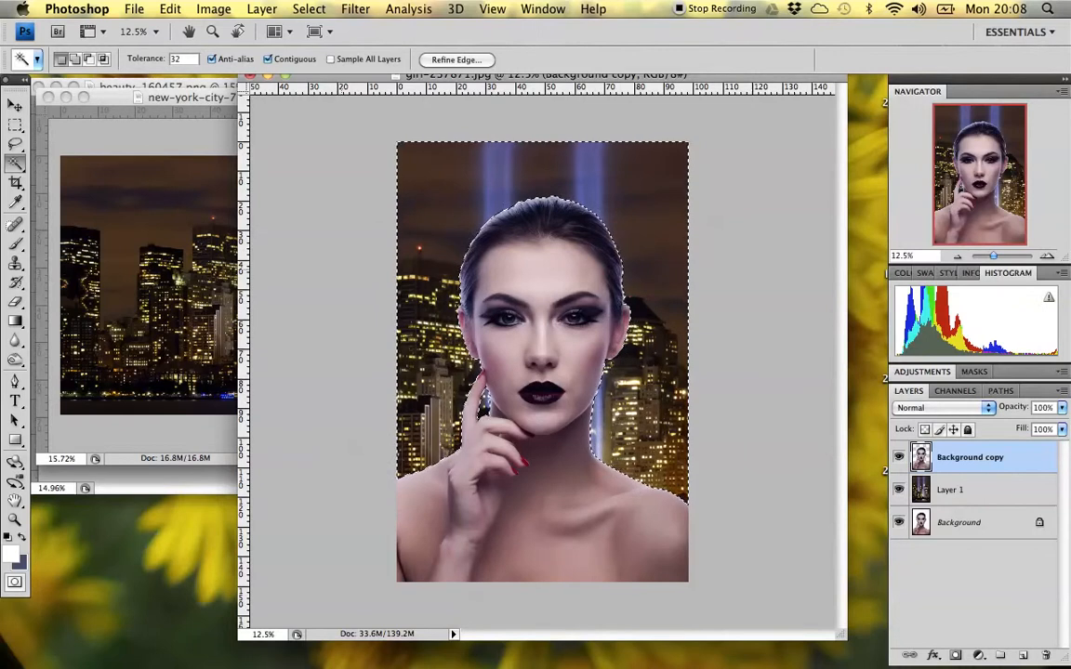
left_click(309, 9)
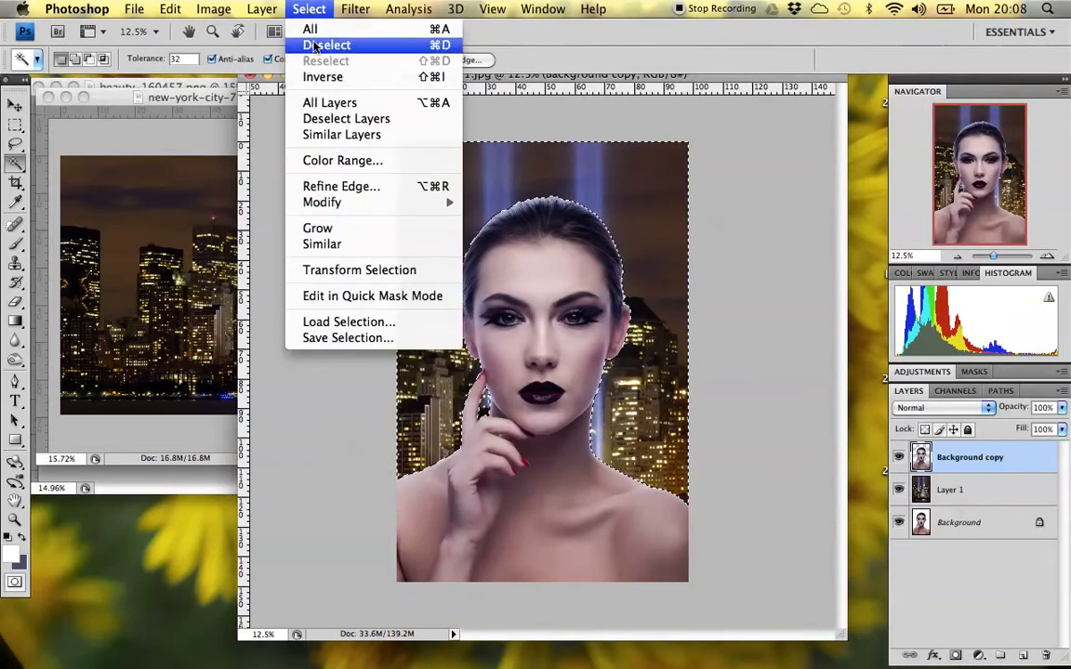
left_click(315, 45)
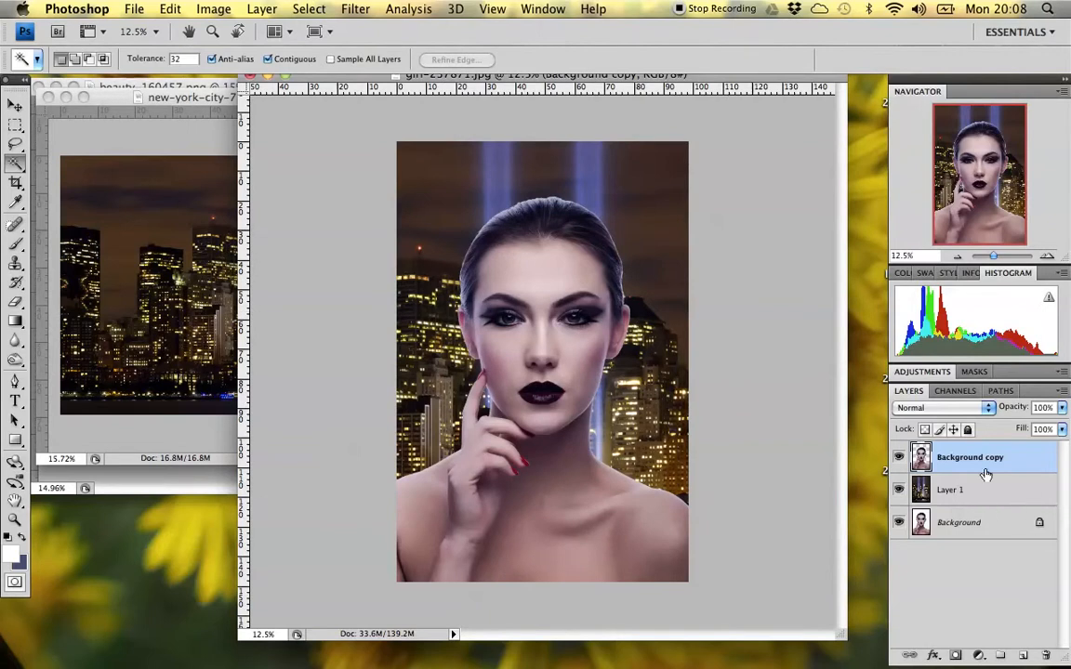
Bring the new-york-city-78181.jpg window forward and close it
left_click_drag(187, 101, 217, 107)
key("ctrl+a")
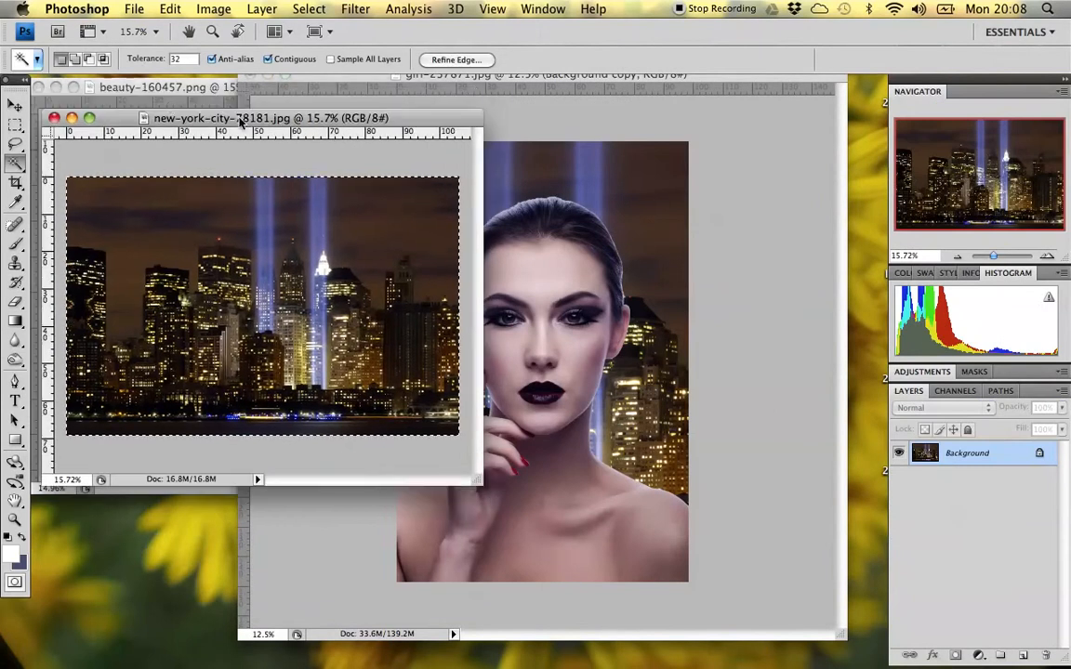
left_click(54, 118)
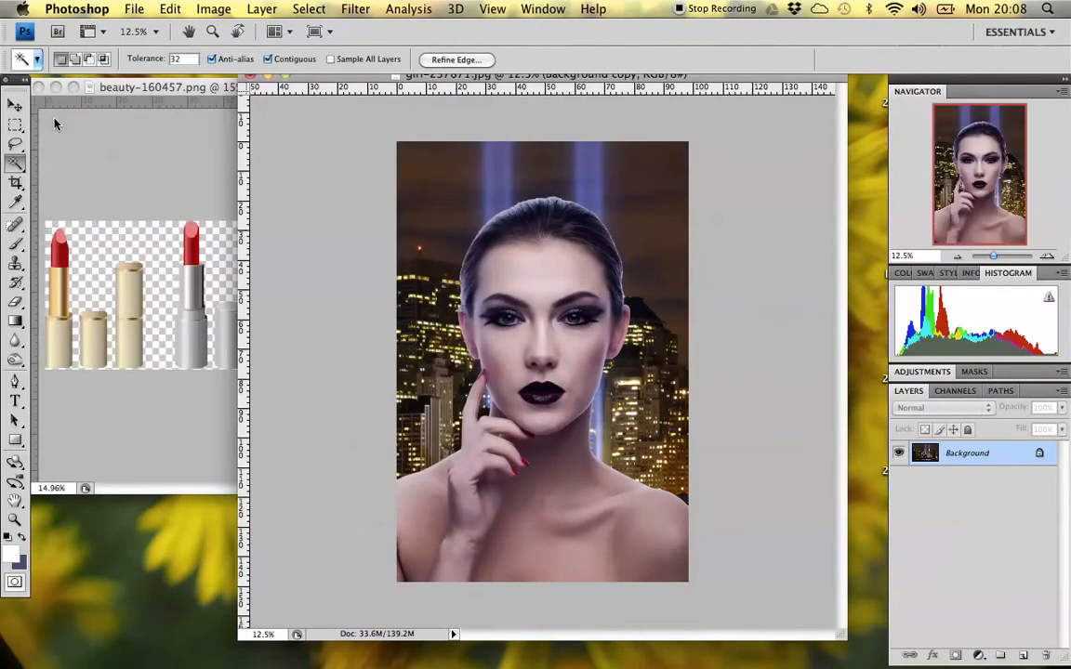
Arrange the beauty-160457.png and girl-237871.jpg windows side by side and make the lipstick image active
left_click(130, 91)
left_click_drag(187, 89, 235, 91)
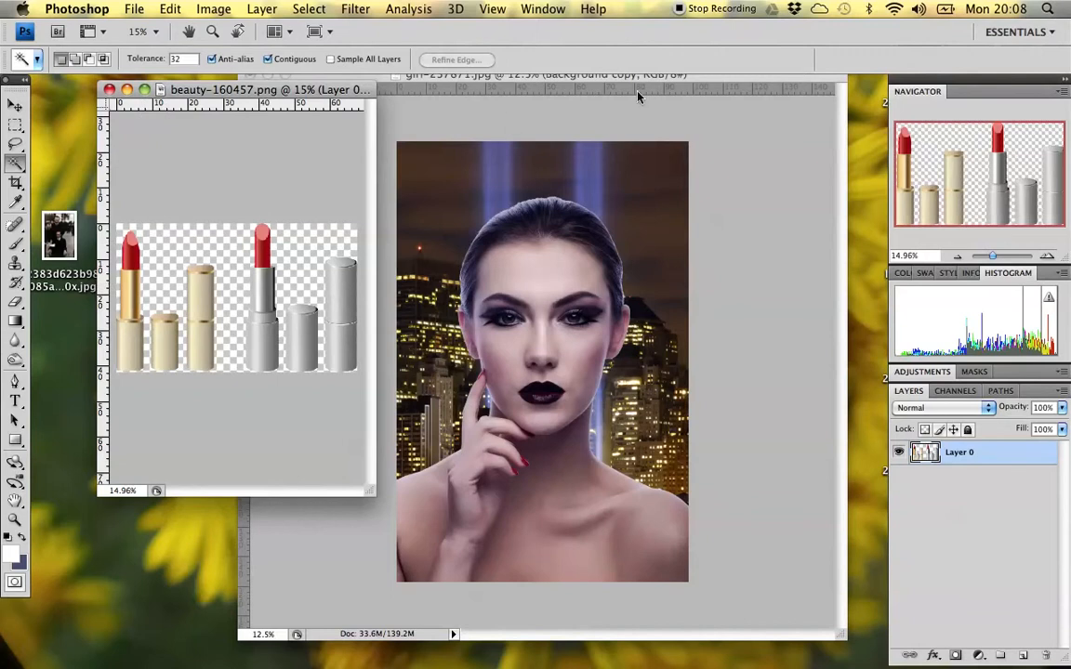
left_click_drag(624, 69, 692, 97)
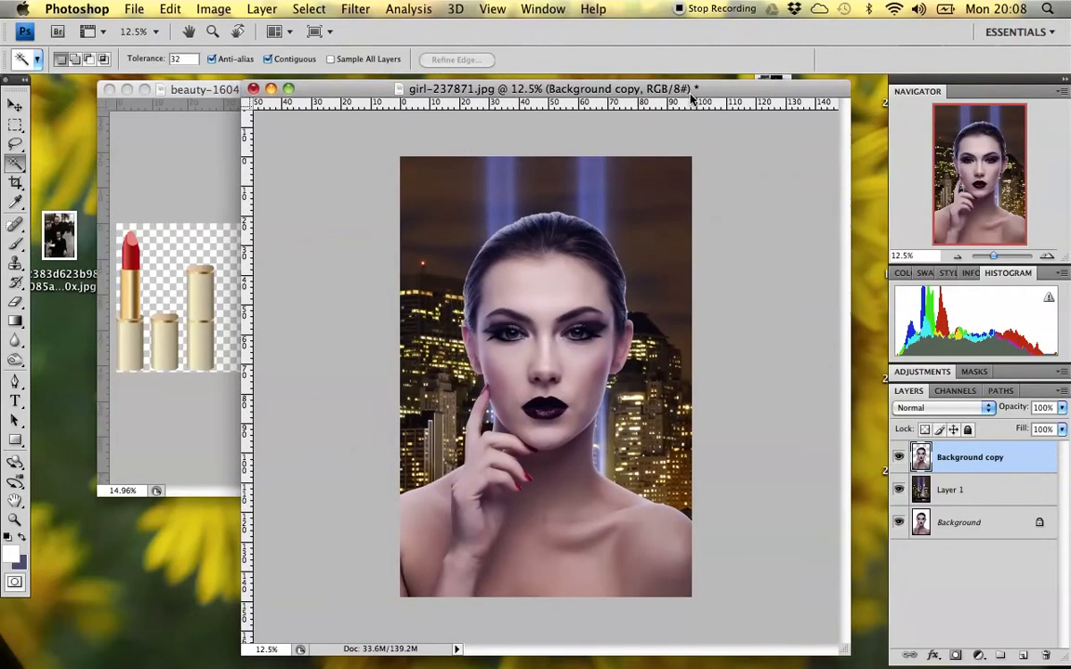
left_click(196, 91)
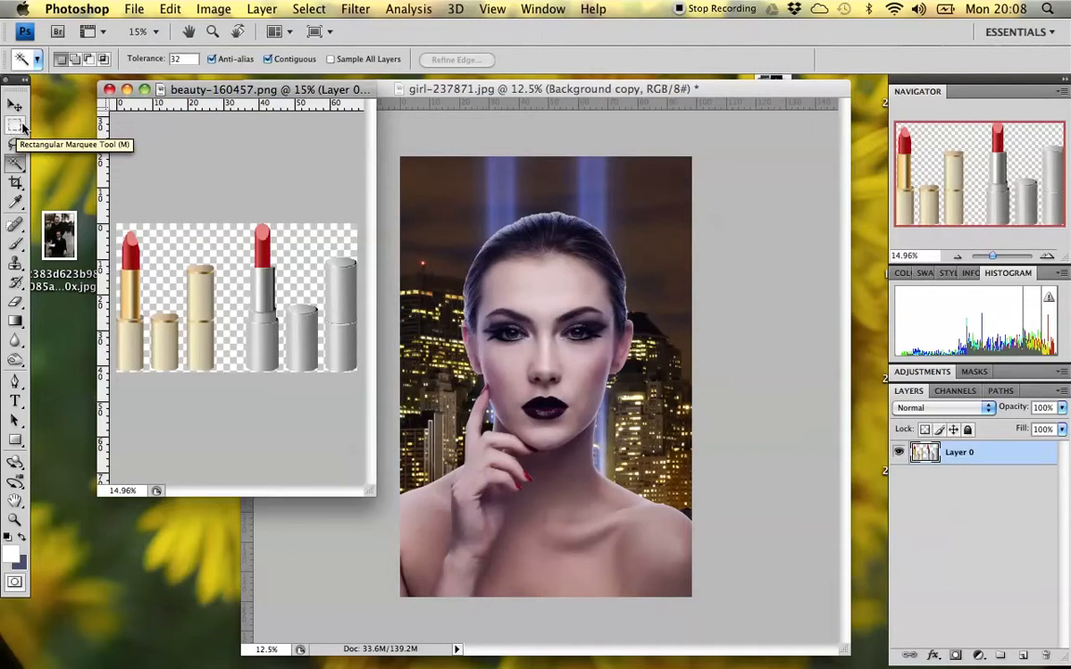
Select the open gold lipstick in beauty-160457.png with a rectangular marquee and copy it
left_click(17, 127)
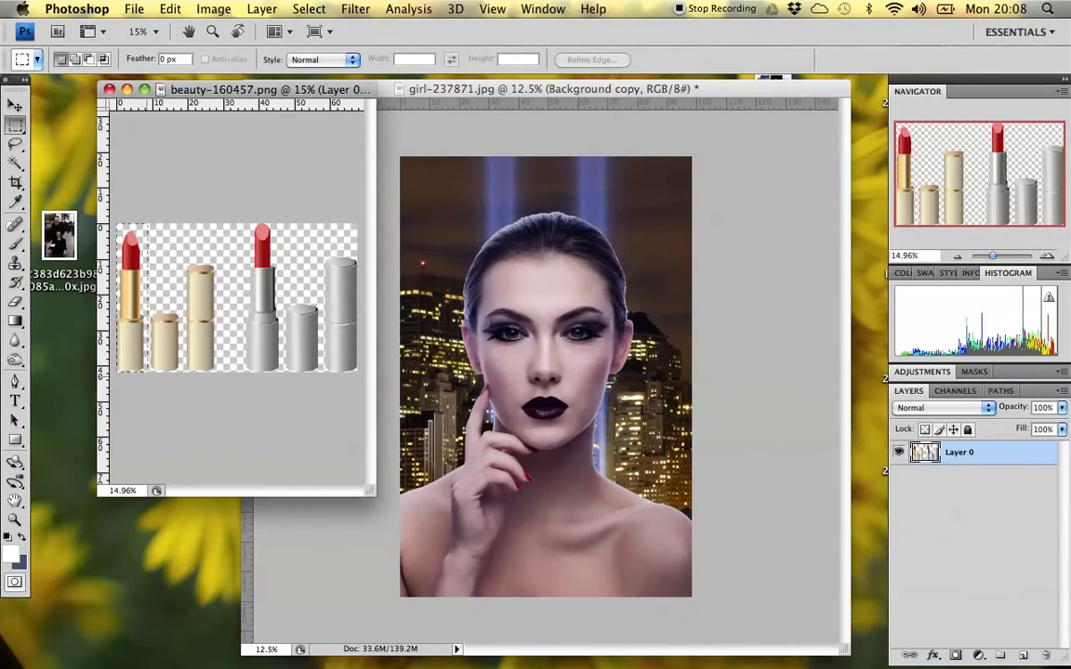
left_click_drag(116, 224, 147, 372)
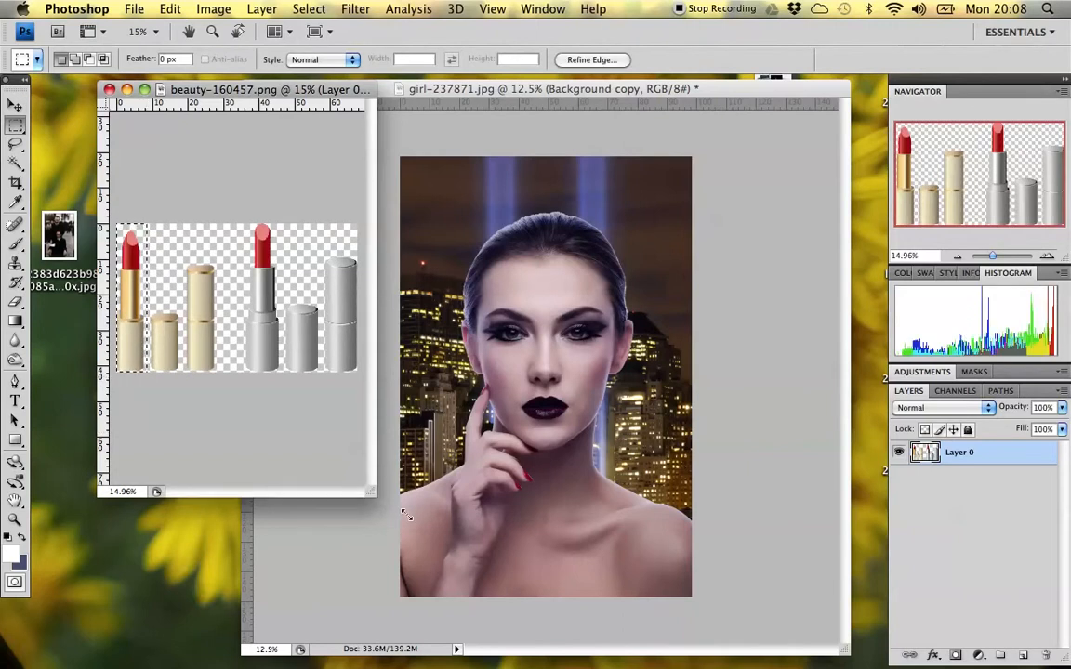
left_click_drag(381, 503, 463, 544)
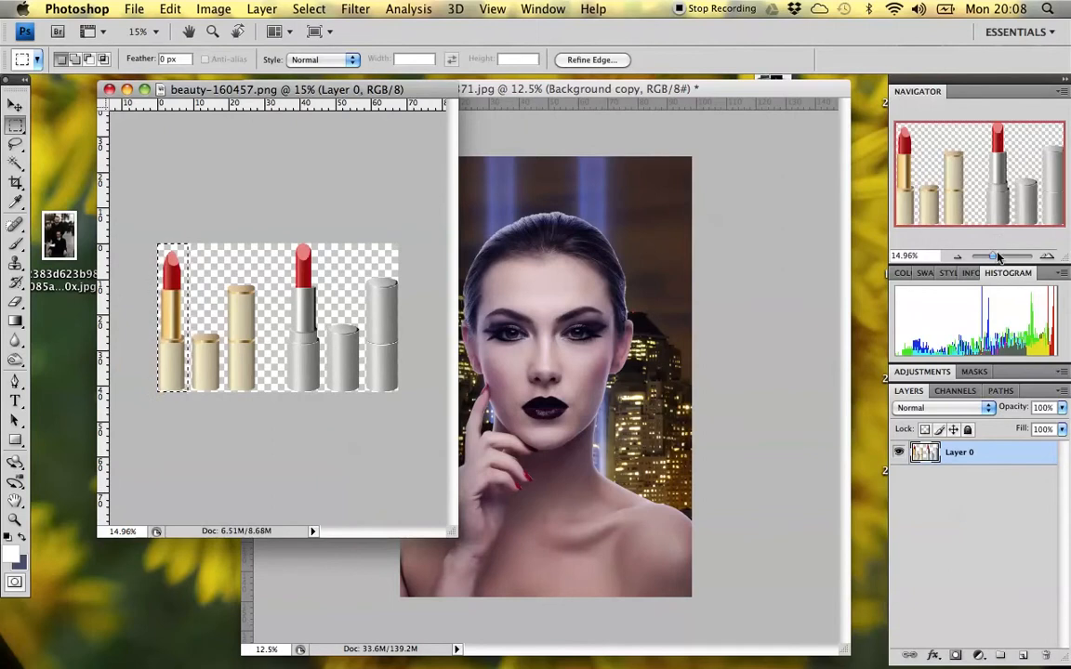
left_click_drag(993, 254, 998, 256)
scroll(410, 228, "left", 3)
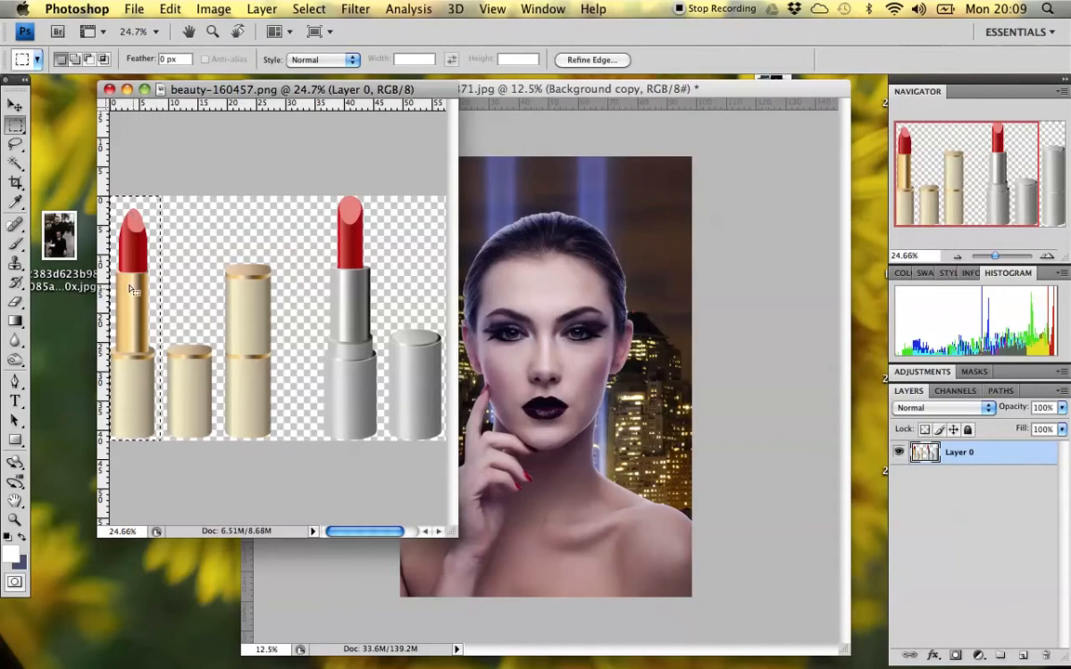
left_click(173, 8)
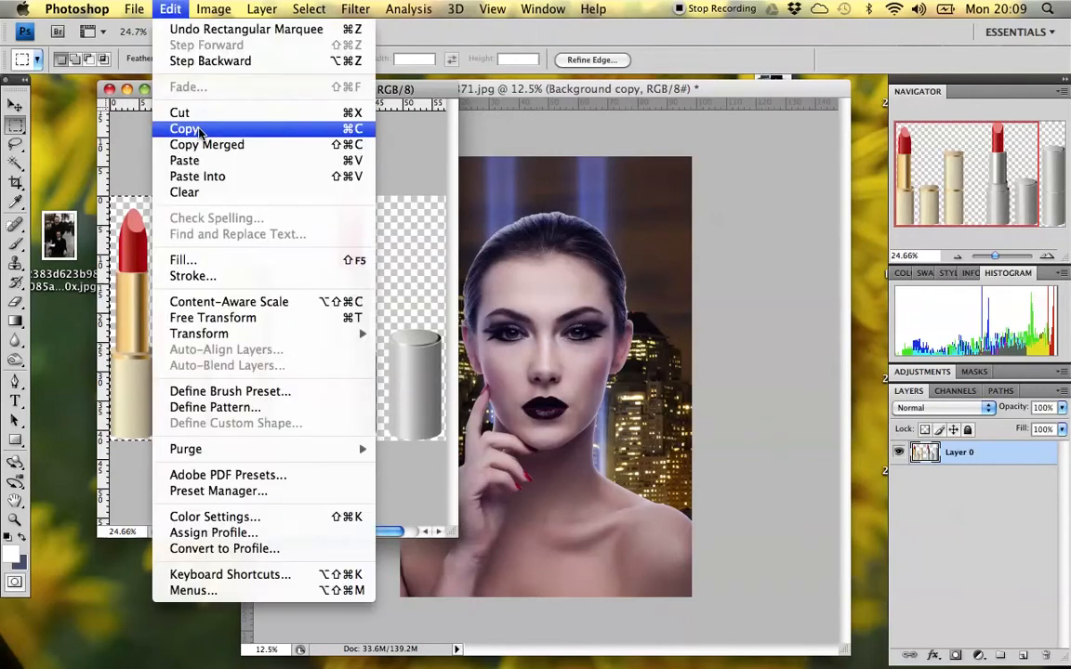
left_click(200, 131)
Paste the lipstick into girl-237871.jpg as a new layer above Background copy
left_click_drag(407, 89, 349, 87)
left_click(454, 85)
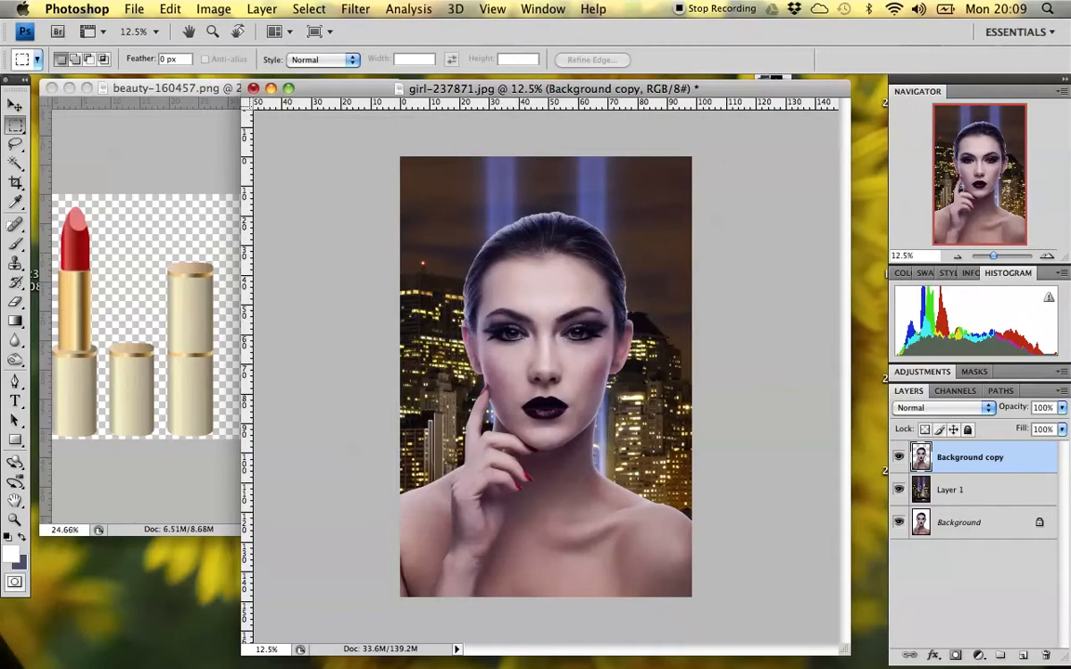
left_click(175, 9)
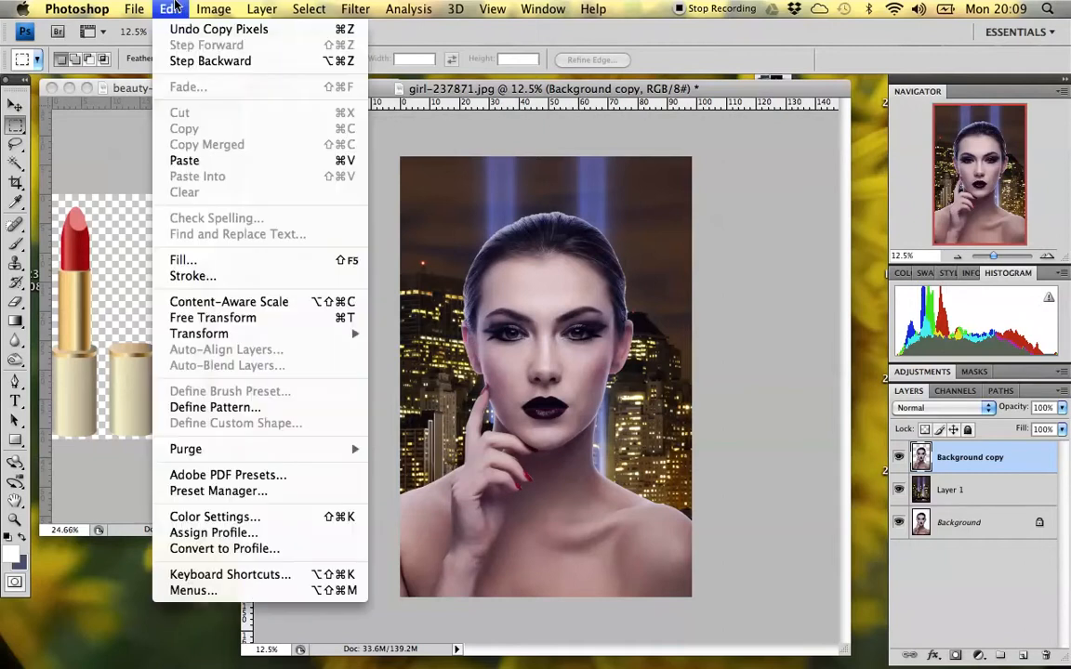
left_click(184, 159)
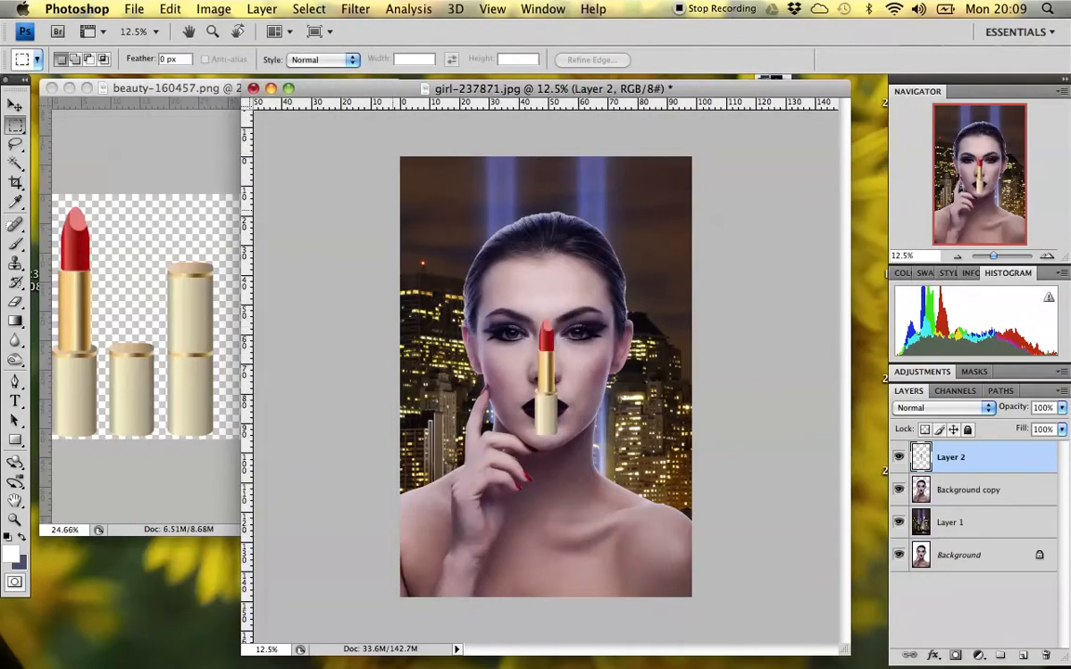
Move the lipstick to the lower-right corner of the portrait and scale it up proportionally to about 230%
left_click(16, 105)
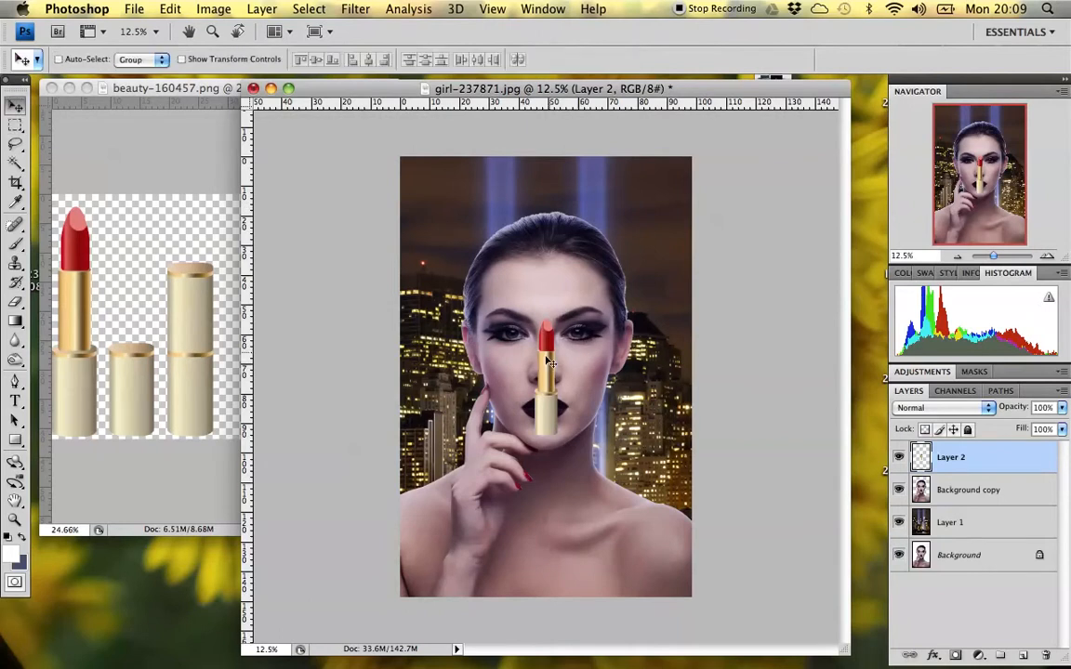
left_click_drag(549, 383, 658, 535)
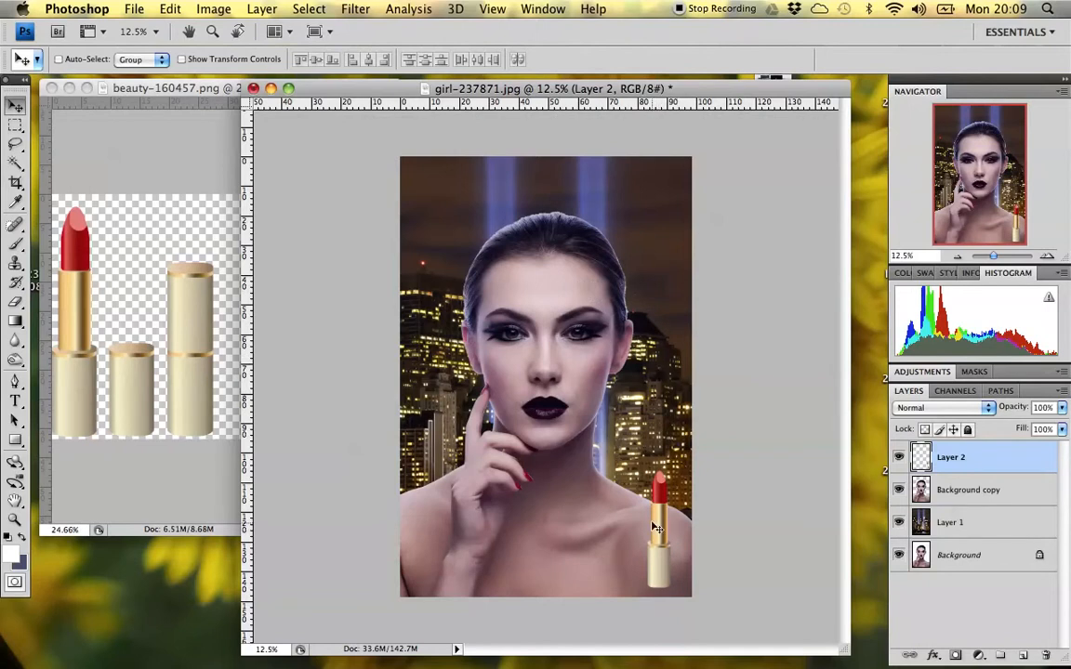
left_click(202, 8)
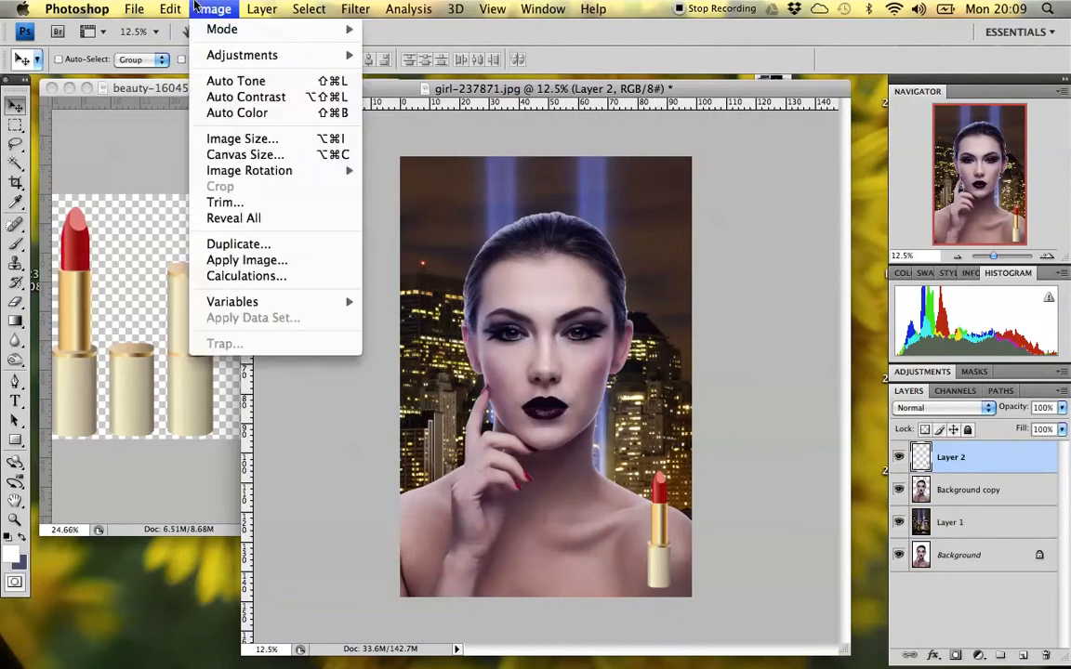
mouse_move(175, 8)
mouse_move(228, 336)
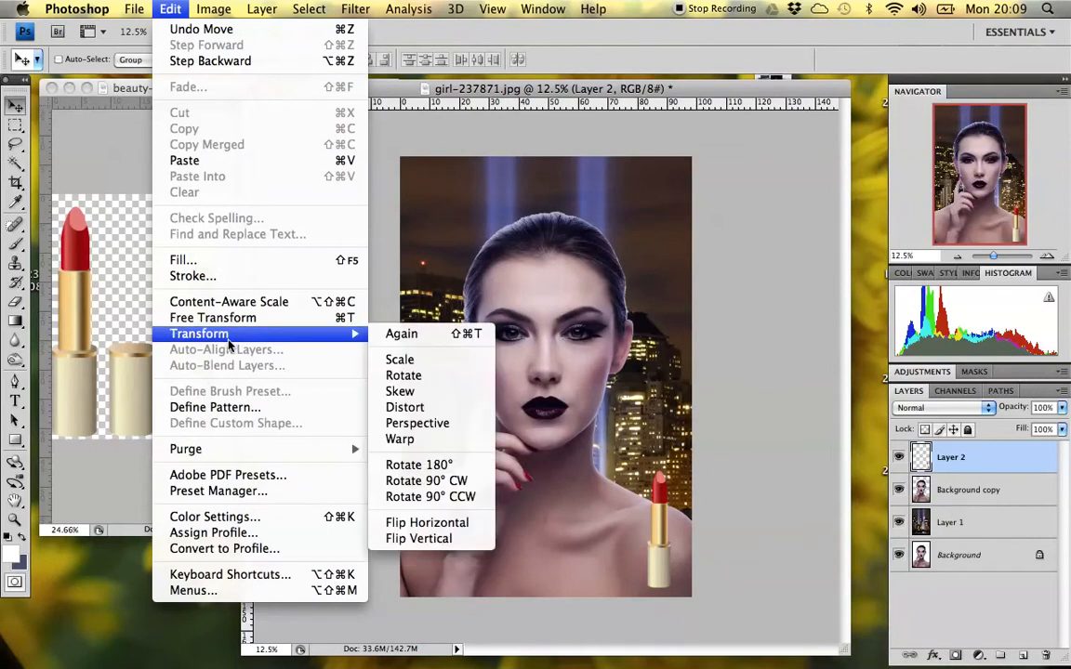
left_click(410, 360)
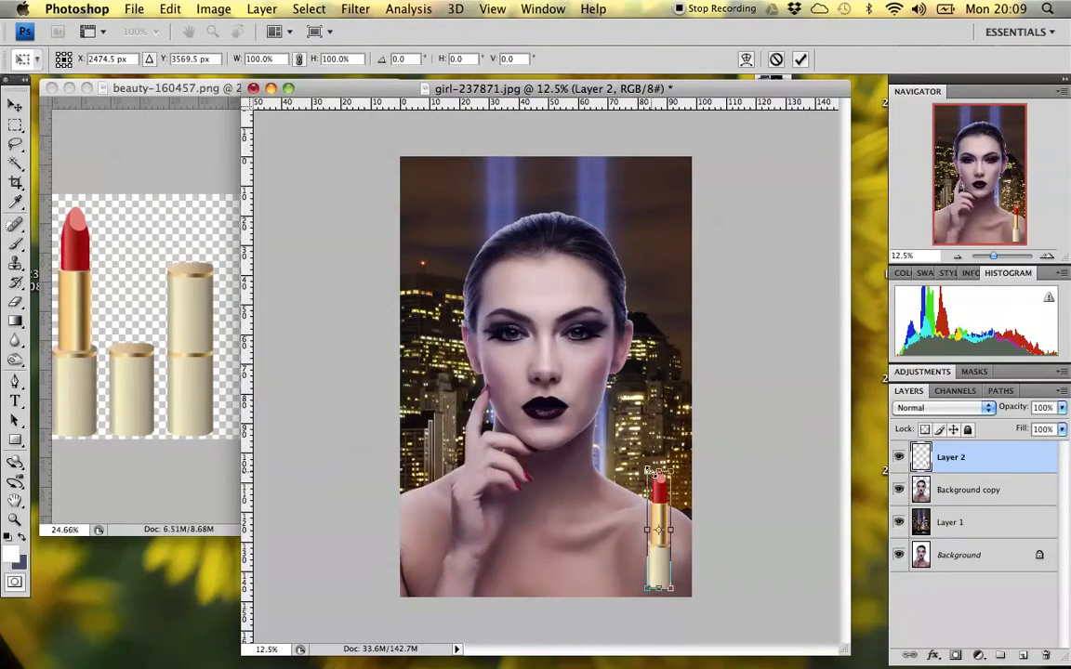
left_click_drag(643, 472, 547, 334)
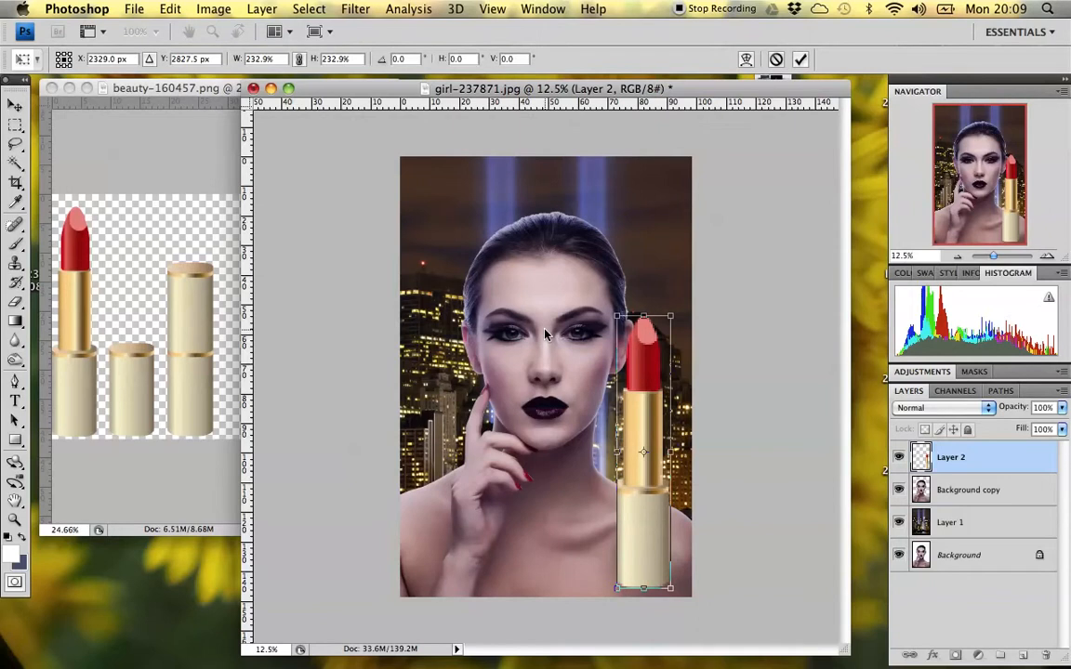
mouse_move(616, 317)
left_mouse_down()
mouse_move(625, 335)
mouse_move(609, 320)
left_mouse_up()
key("Return")
left_click_drag(634, 383, 651, 383)
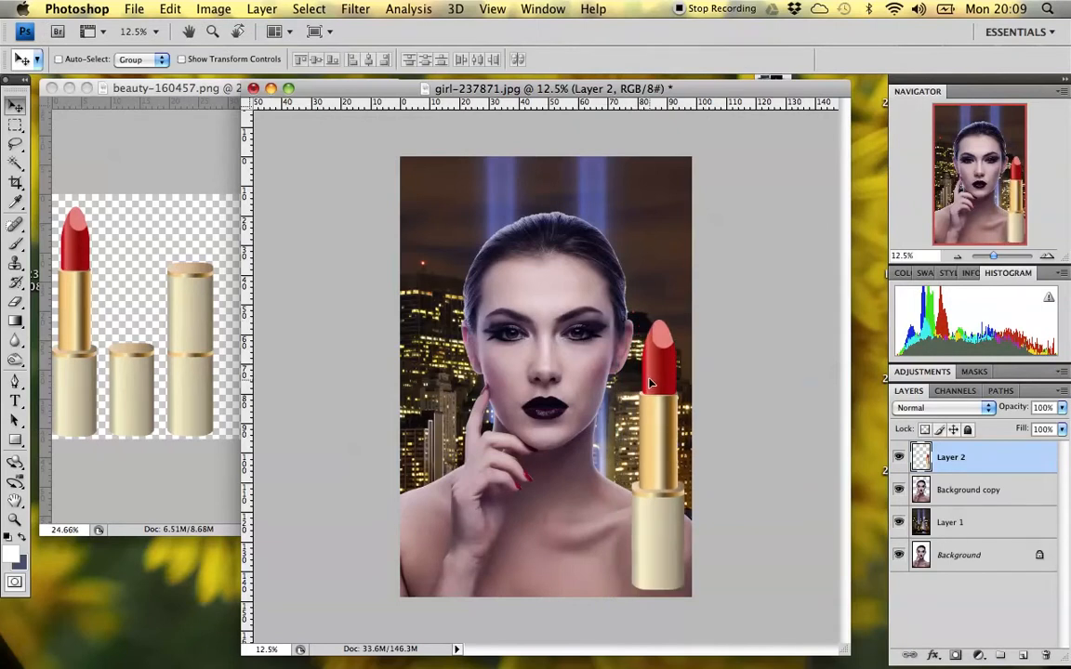
Shift the skyline on Layer 1 up and to the right so the bright white tower stands above the lipstick
left_click(969, 528)
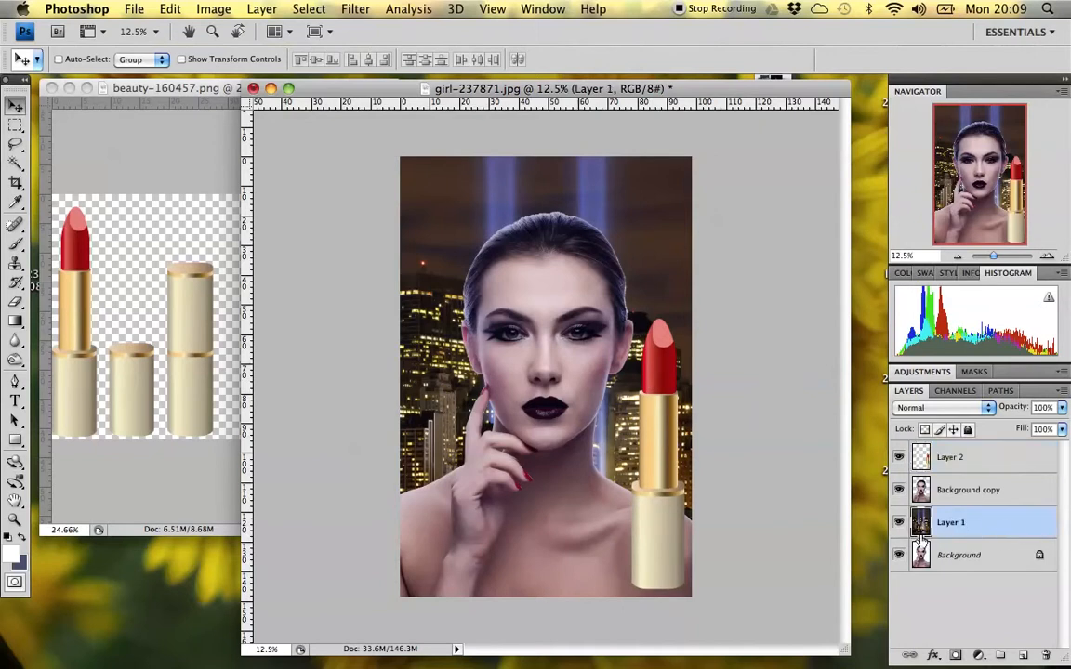
left_click_drag(440, 295, 486, 242)
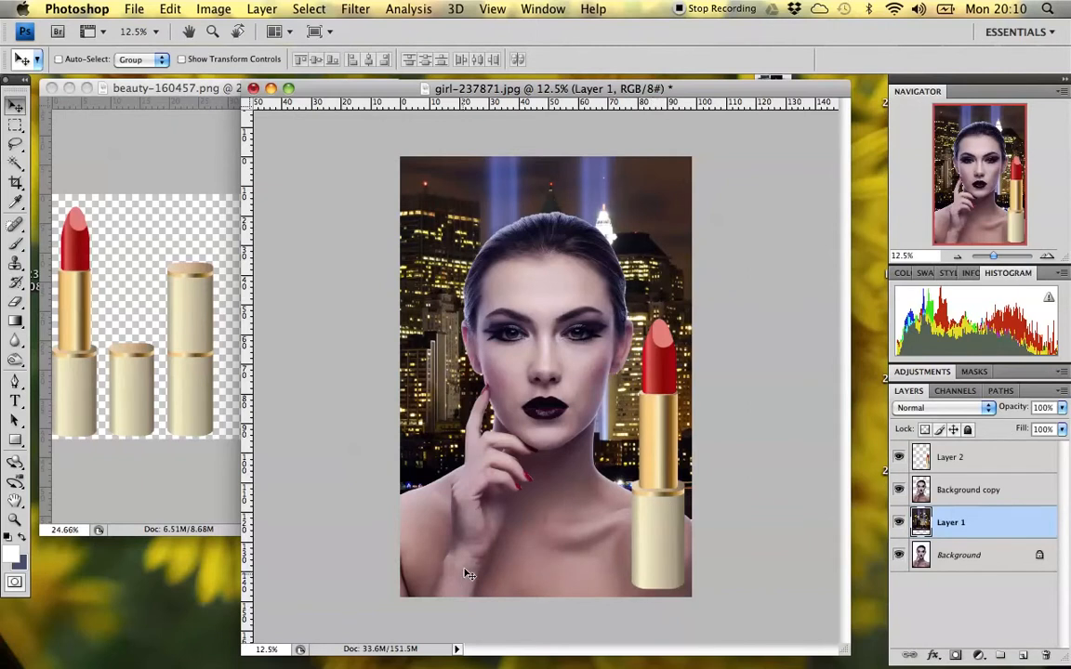
left_click(986, 490)
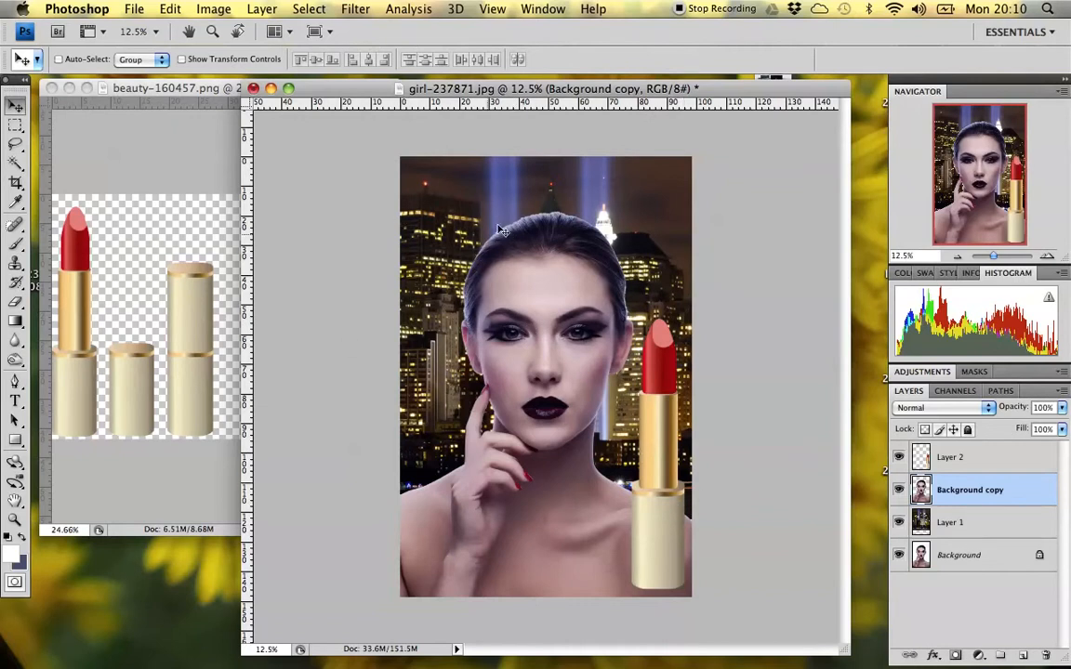
left_click(989, 527)
left_click_drag(637, 214, 693, 216)
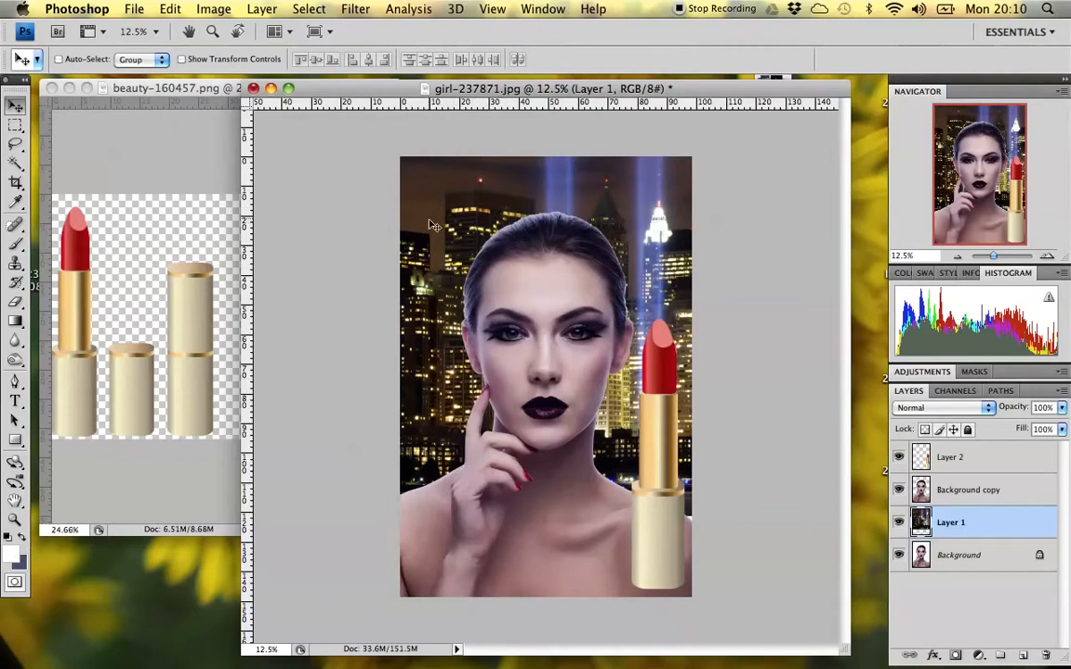
Set the foreground color to a dark brown sampled from the skyline's night sky, #5a422a
left_click(12, 558)
left_click_drag(431, 309, 480, 318)
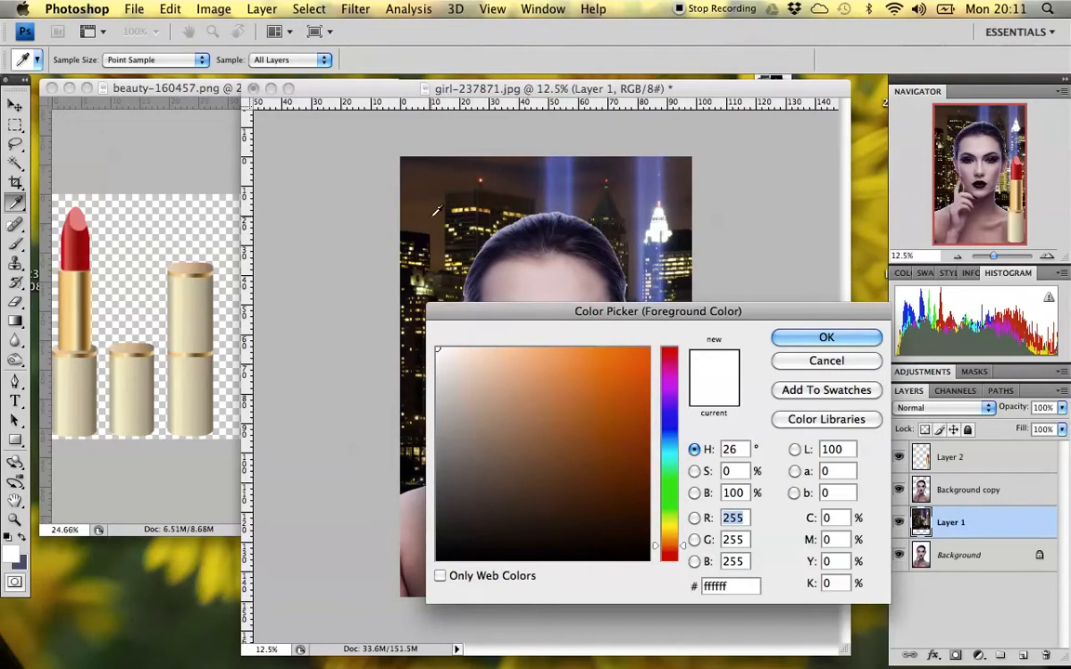
left_click(433, 264)
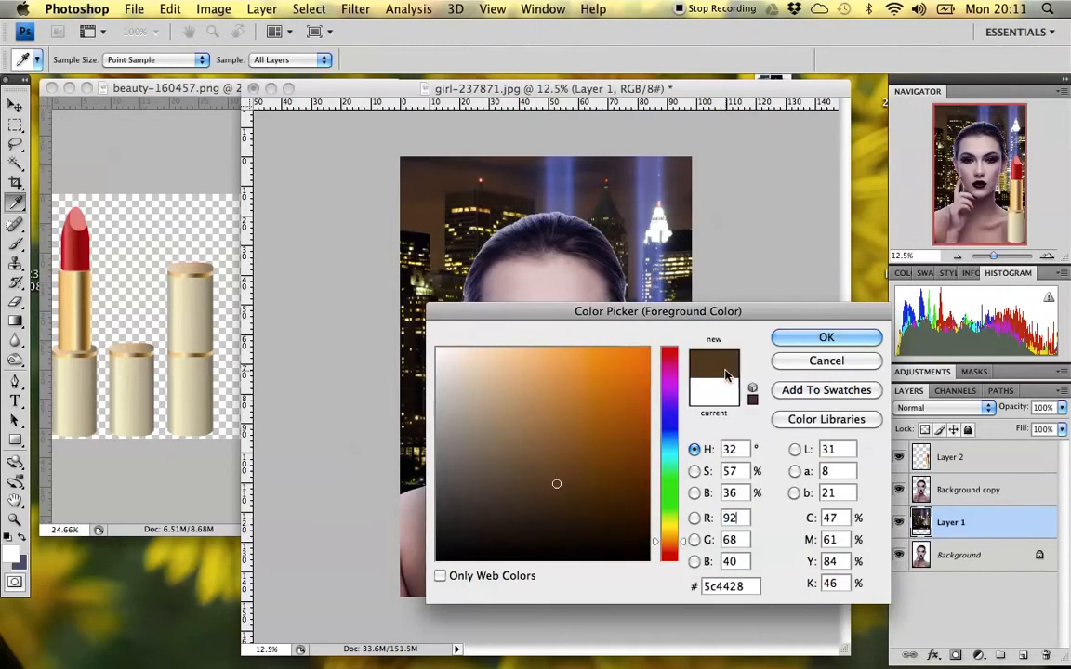
left_click(439, 264)
left_click(436, 263)
left_click(473, 220)
left_click_drag(473, 219, 565, 191)
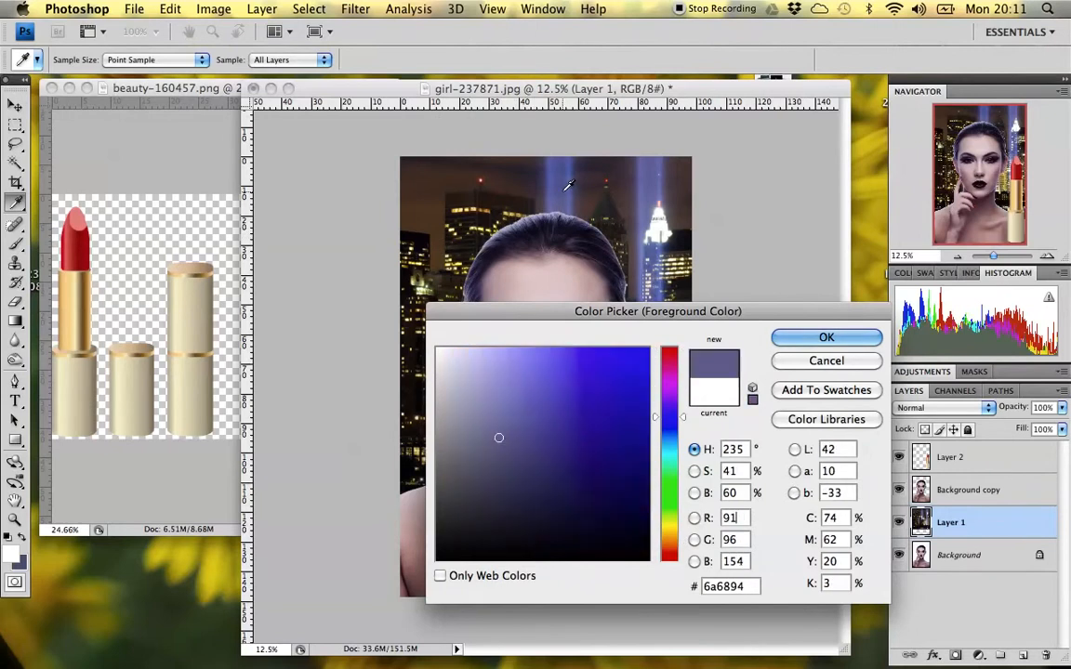
left_click(442, 258)
left_click(439, 260)
left_click(435, 253)
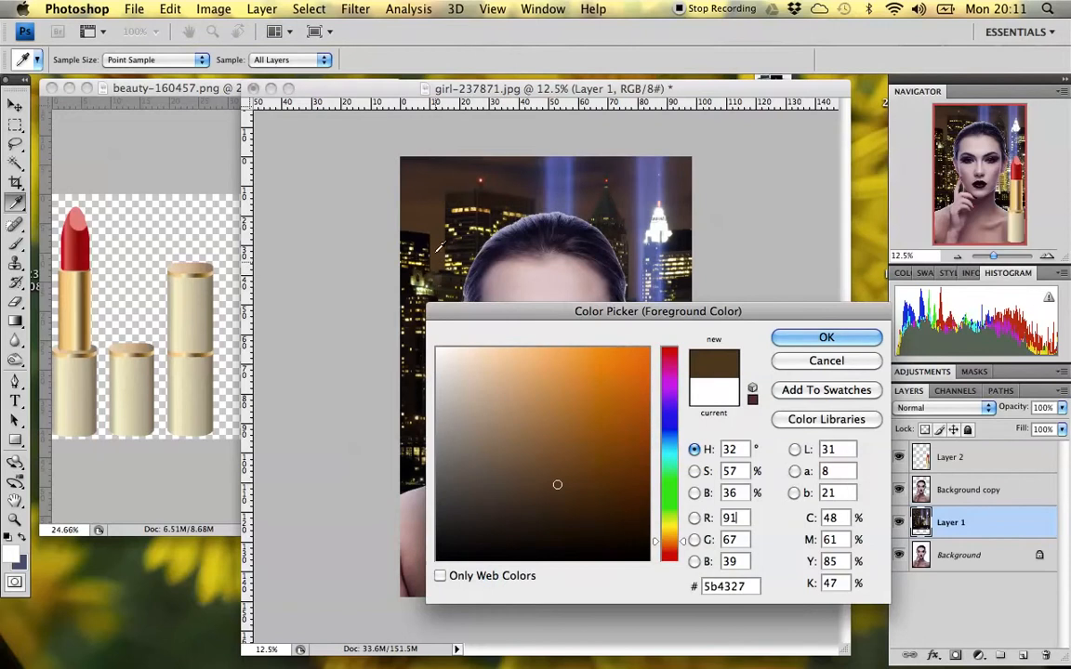
left_click(410, 223)
left_click(413, 218)
left_click(416, 214)
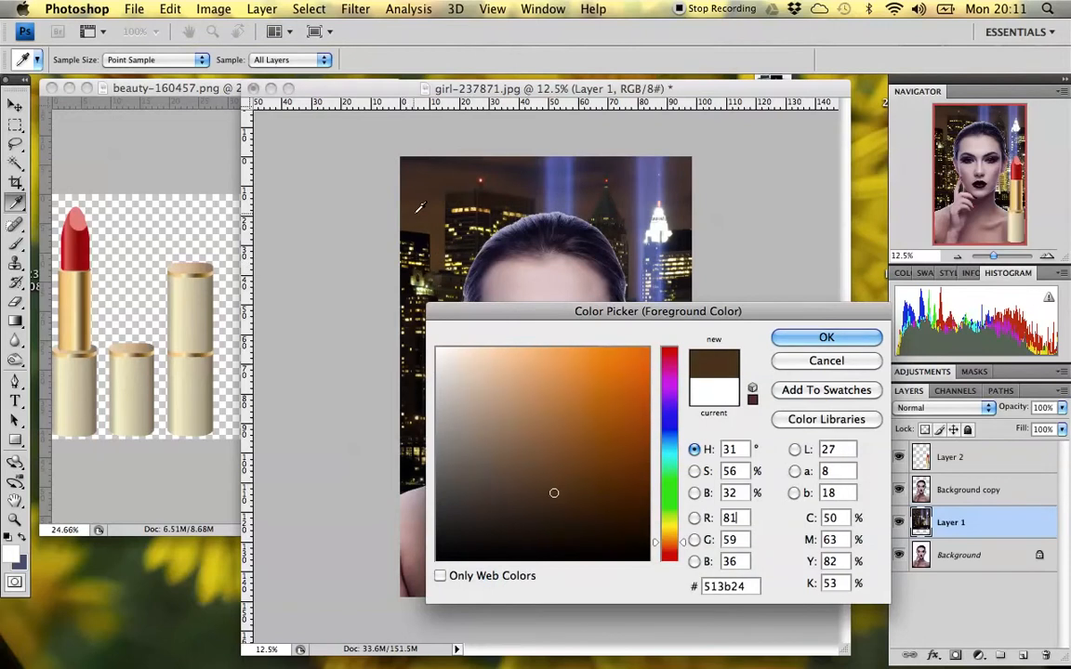
left_click(452, 246)
left_click(443, 249)
left_click(436, 251)
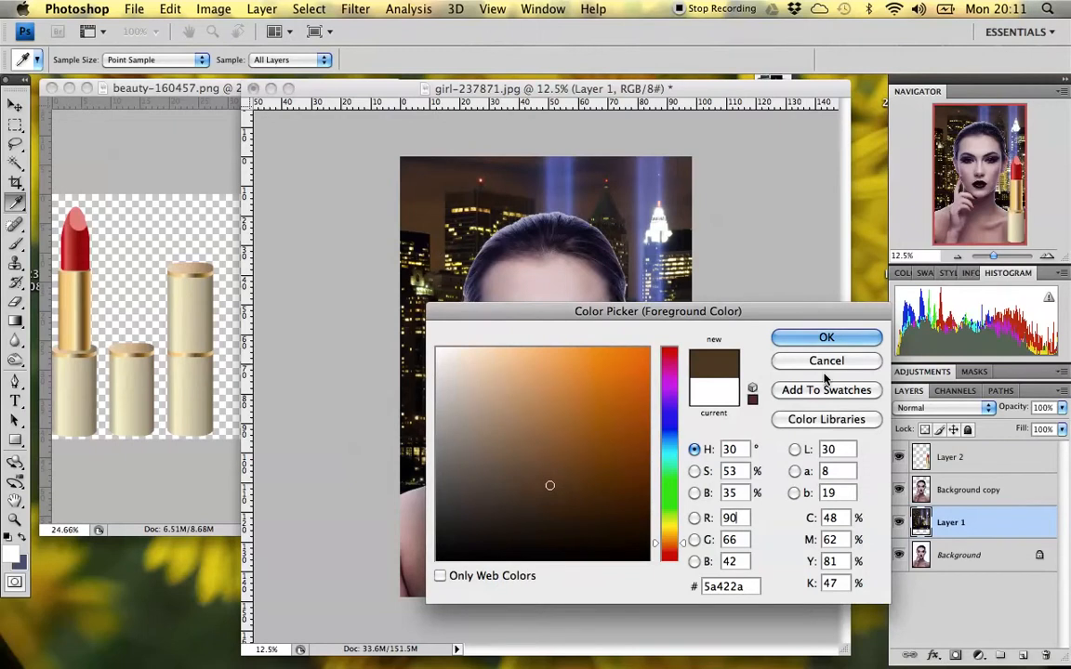
left_click(809, 338)
key("v")
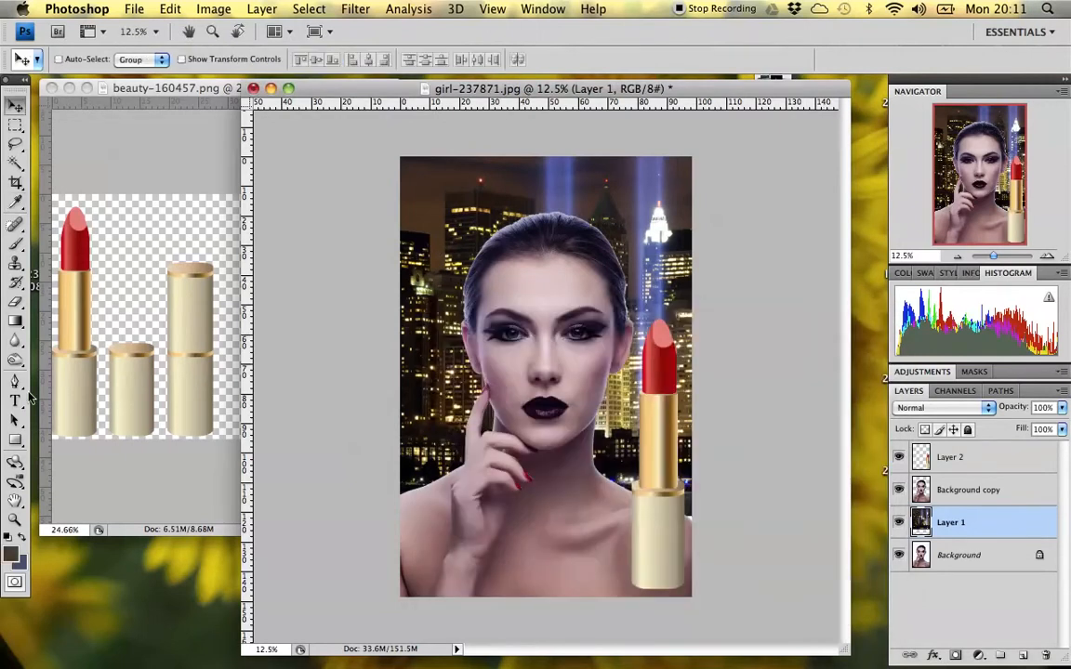
Set the background color to the violet-blue sampled from the skyline's light beam, #7377b6
left_click(26, 567)
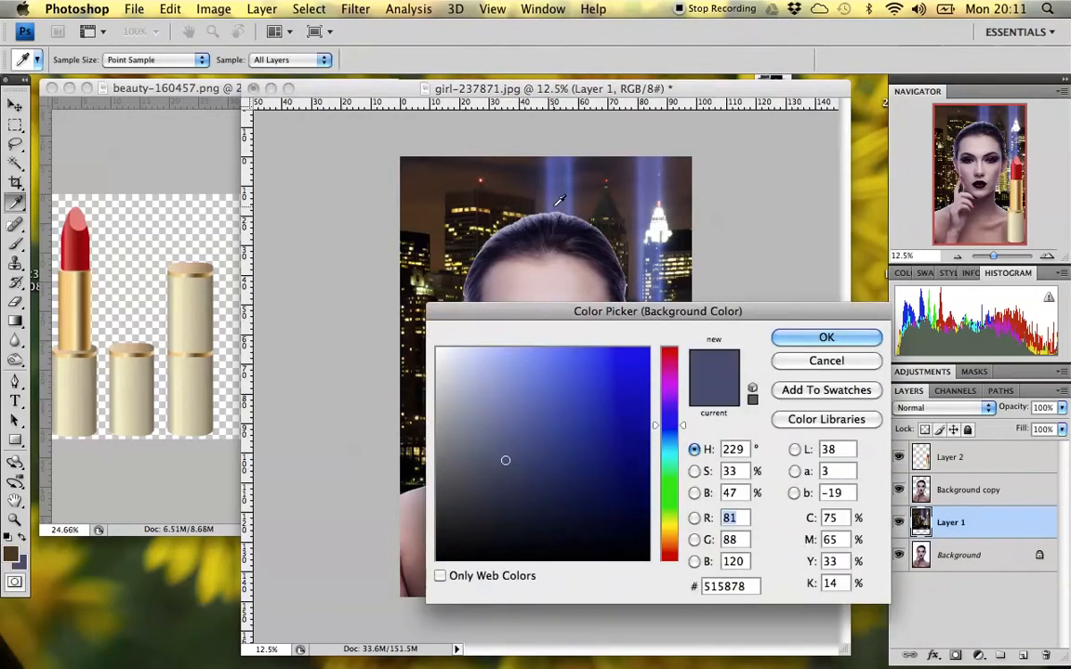
left_click(496, 184)
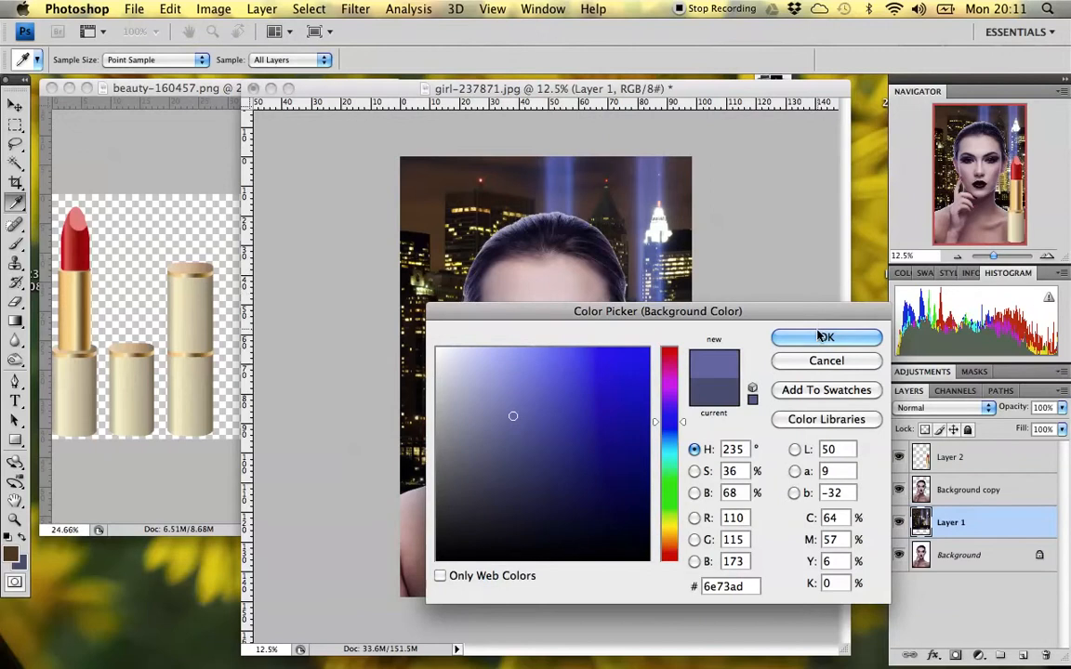
left_click(552, 179)
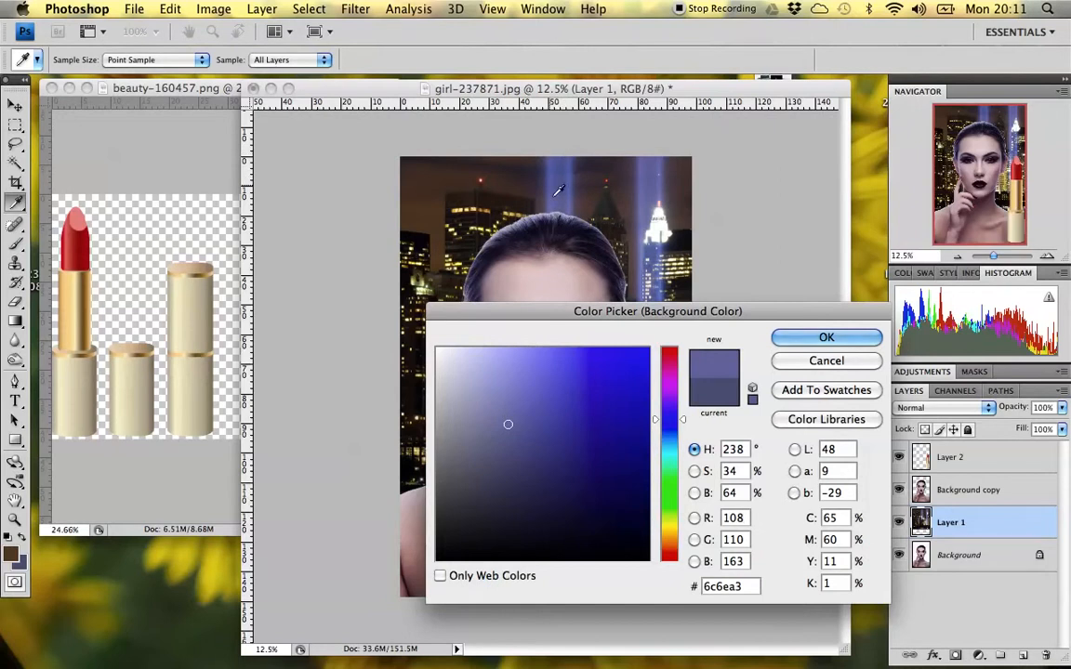
left_click(549, 212)
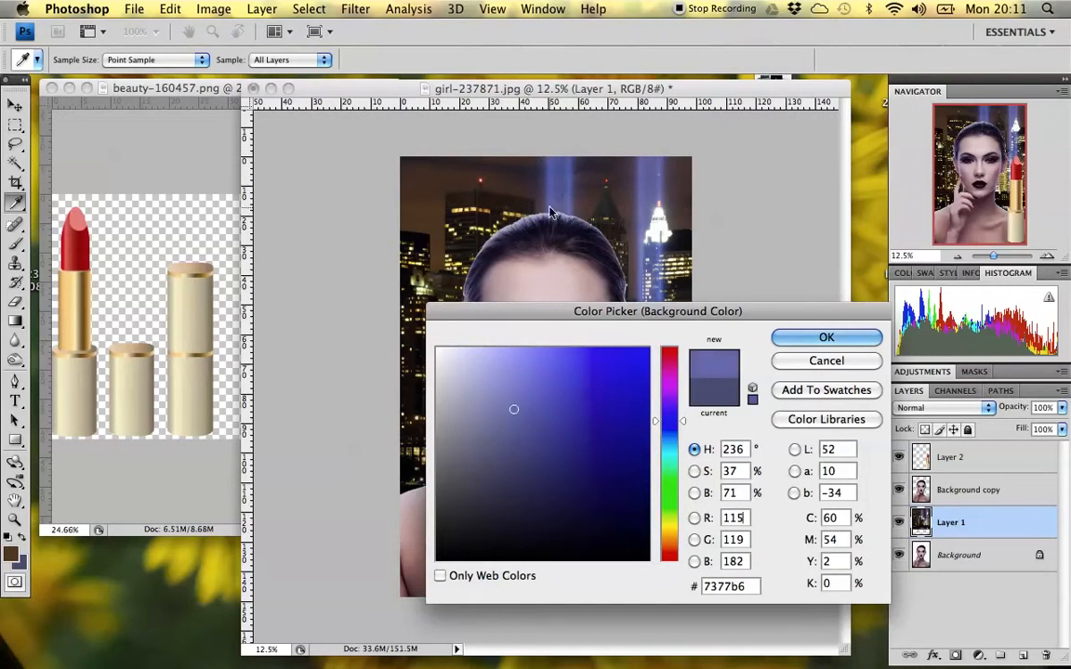
left_click(826, 337)
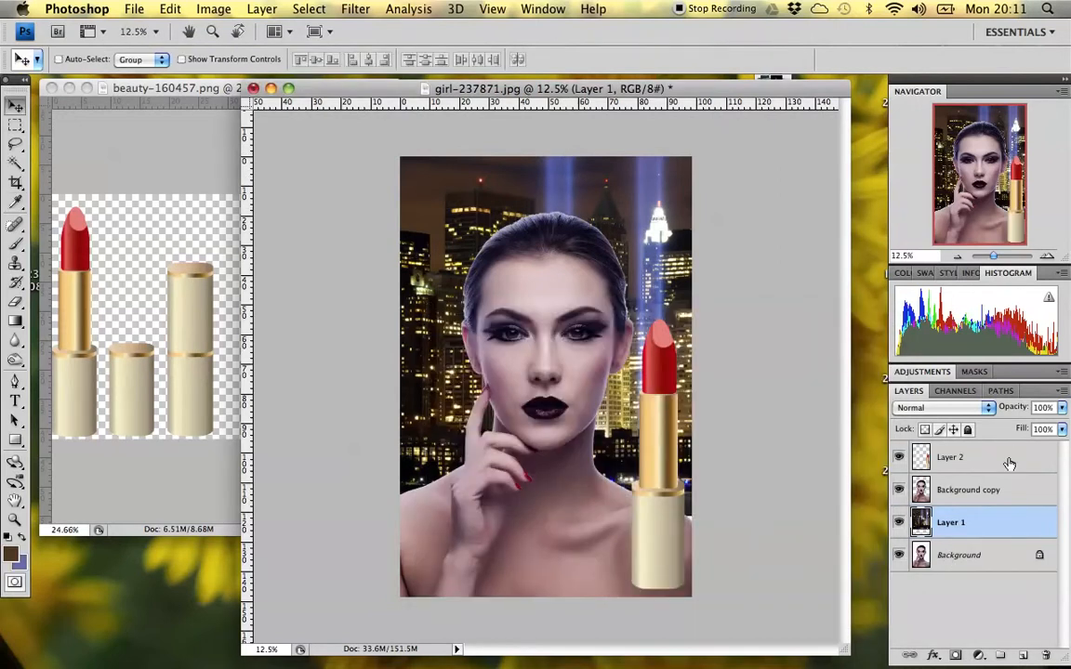
Create a new empty layer named Layer 3 above the lipstick layer, with Normal mode and 100% opacity
left_click(956, 489)
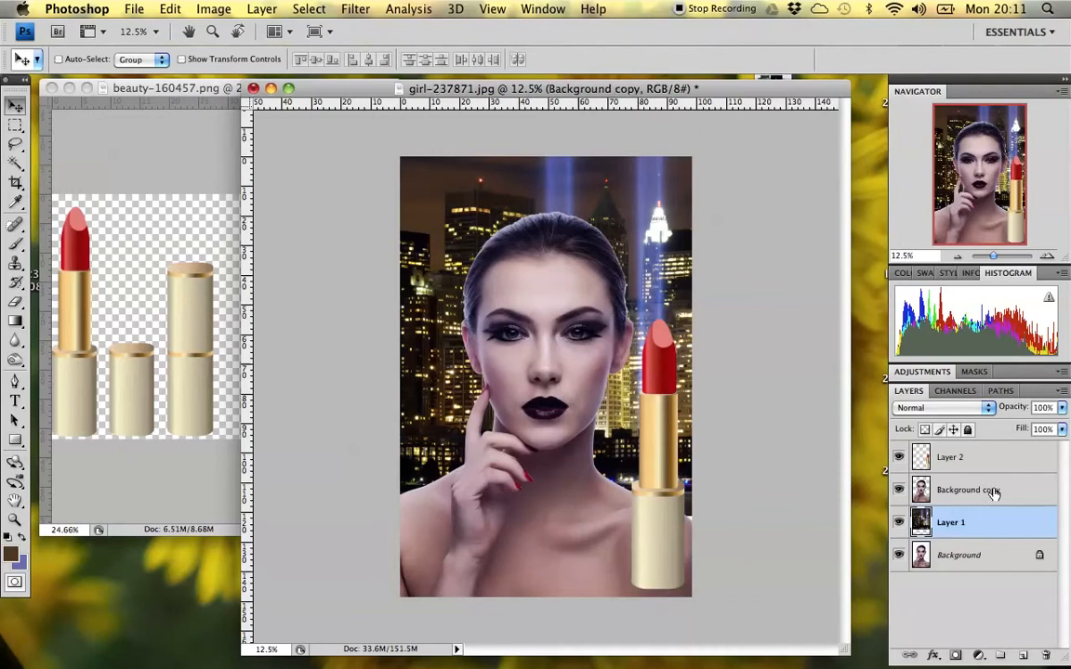
left_click(929, 456)
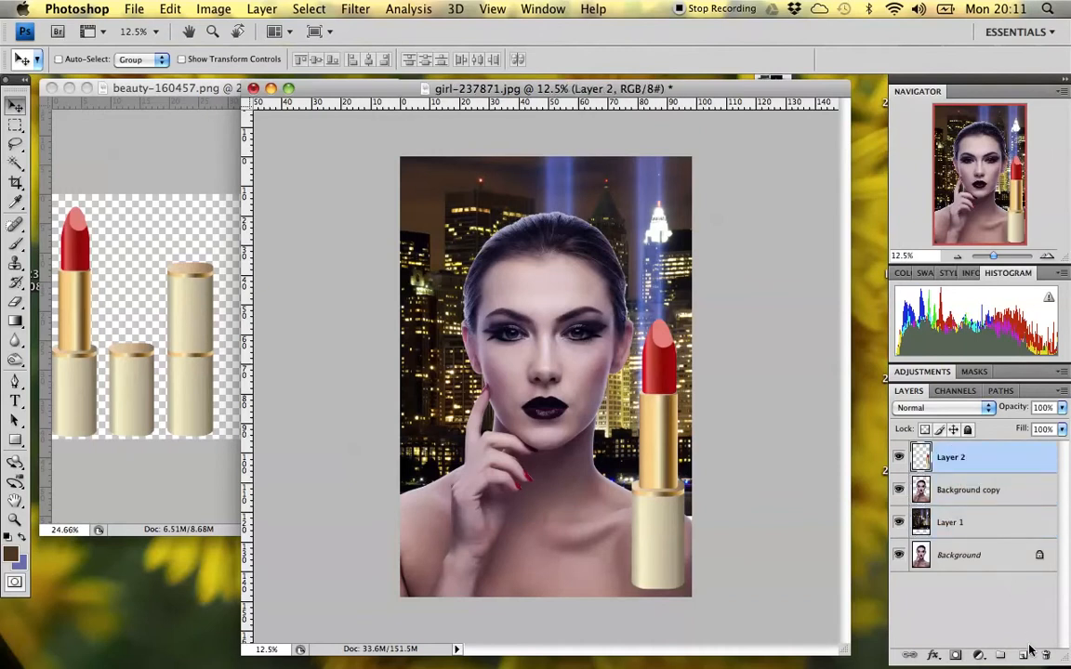
left_click(263, 8)
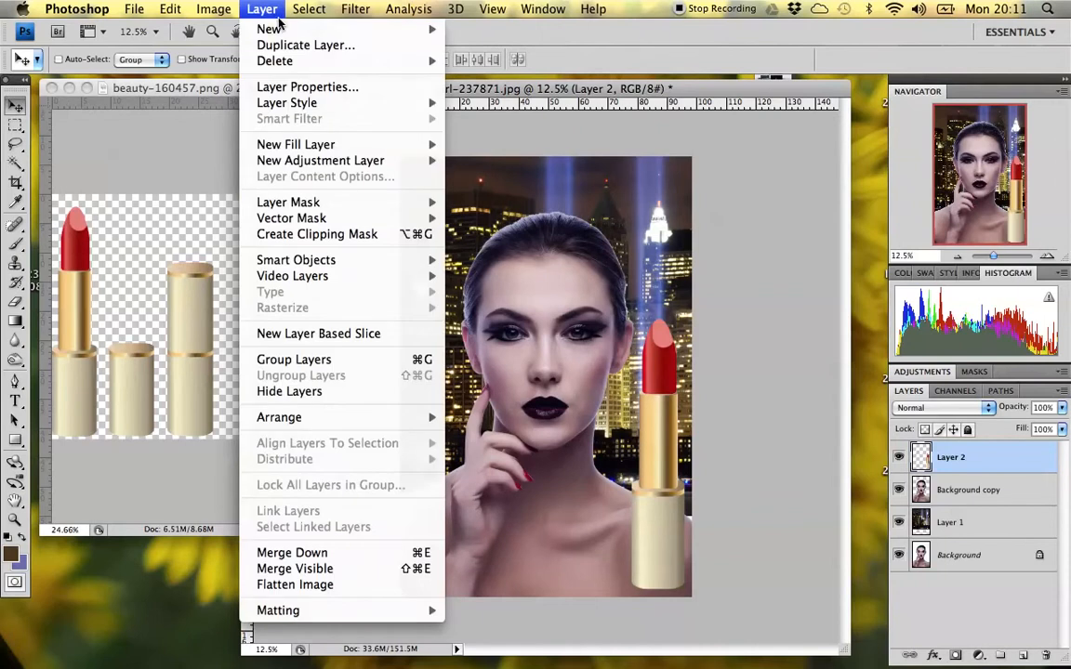
mouse_move(257, 31)
left_click(417, 35)
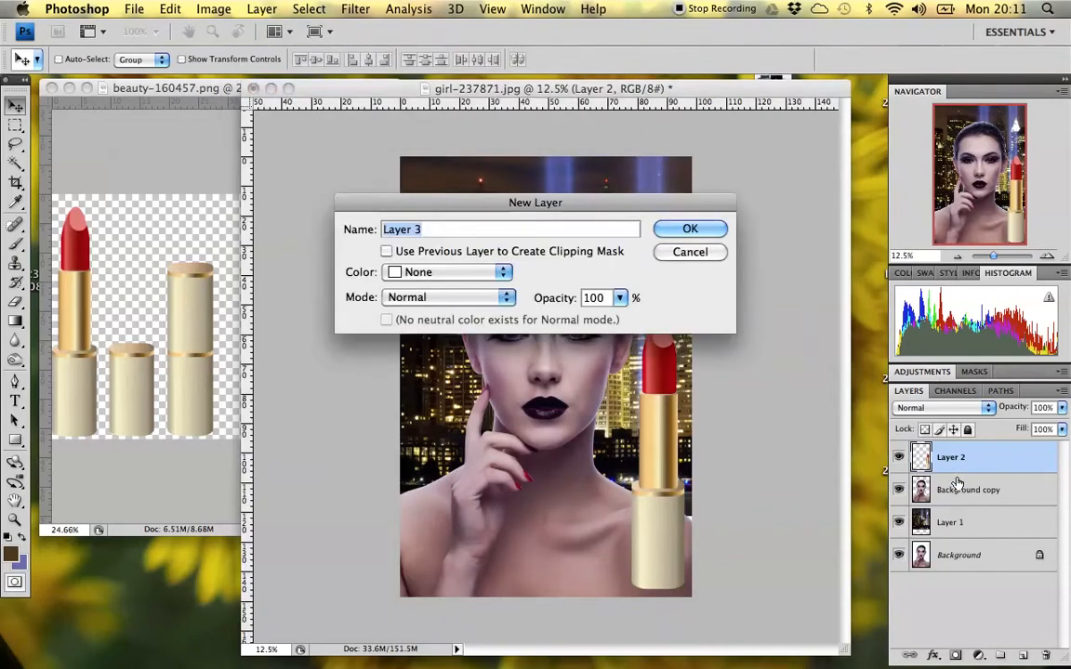
left_click(702, 229)
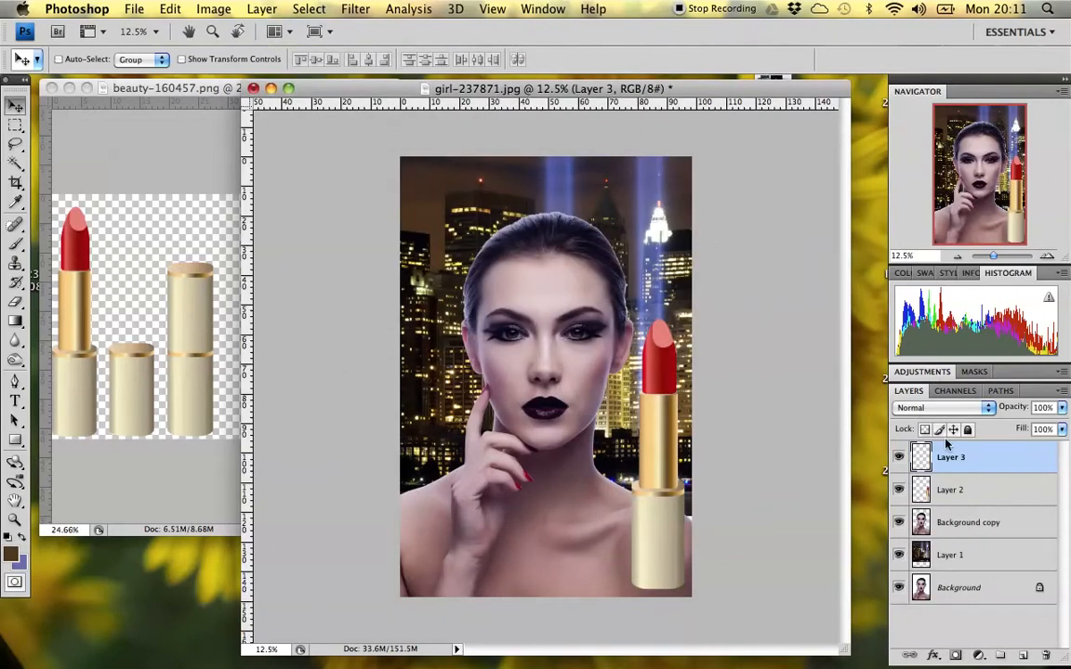
left_click(953, 488)
left_click(952, 523)
left_click(951, 555)
left_click(954, 588)
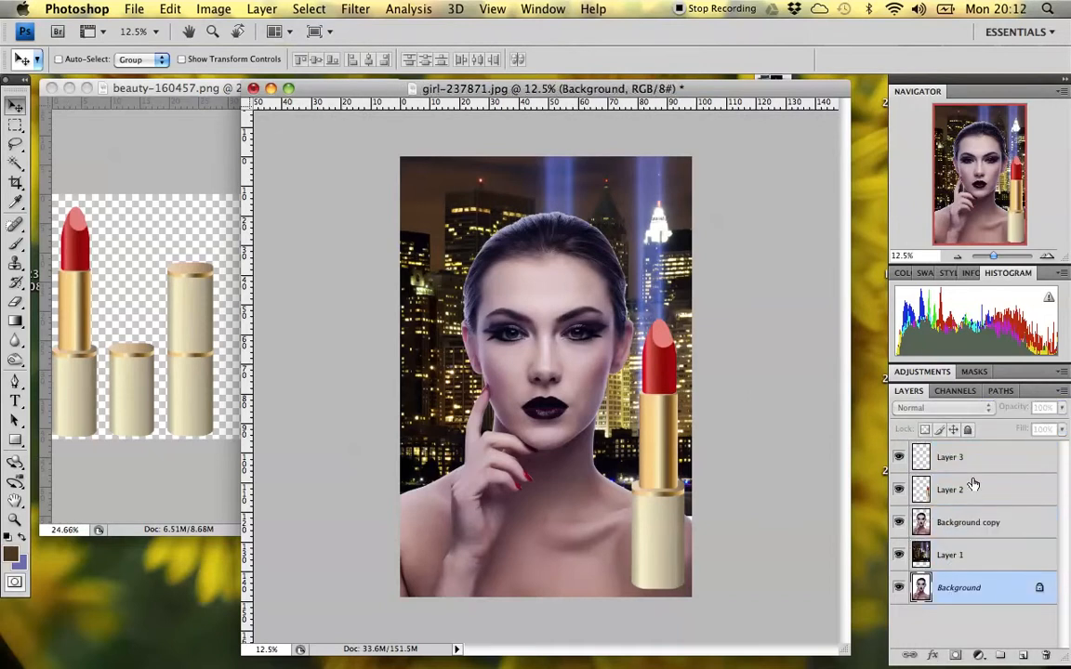
left_click(958, 457)
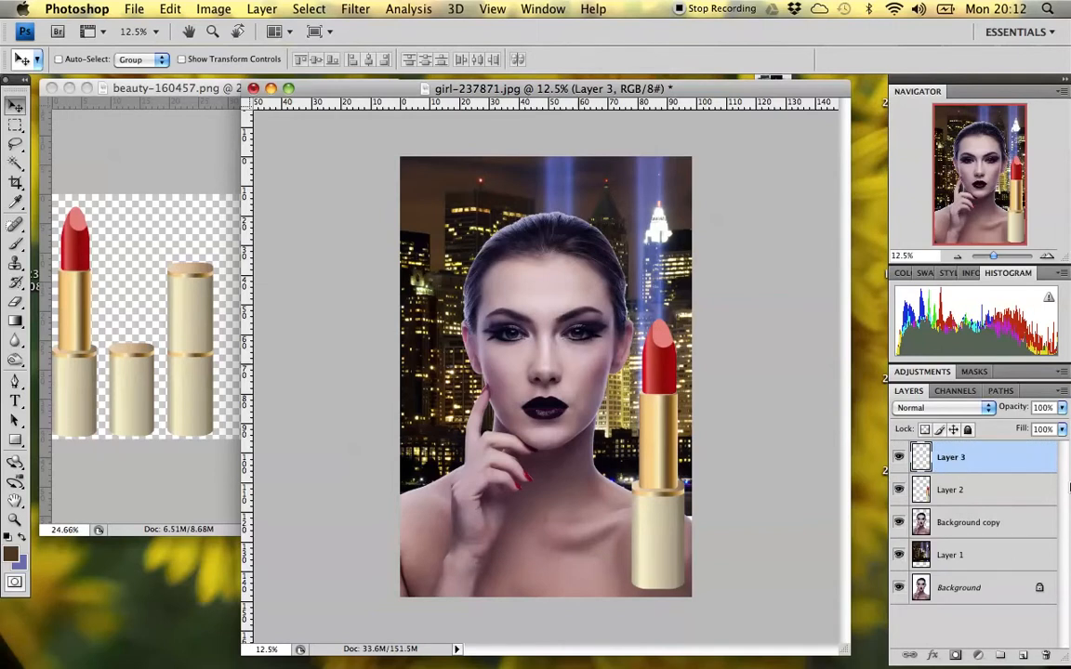
Fill Layer 3 with a linear brown-to-blue gradient running straight down from the top of the woman's head to her chest
left_click(15, 325)
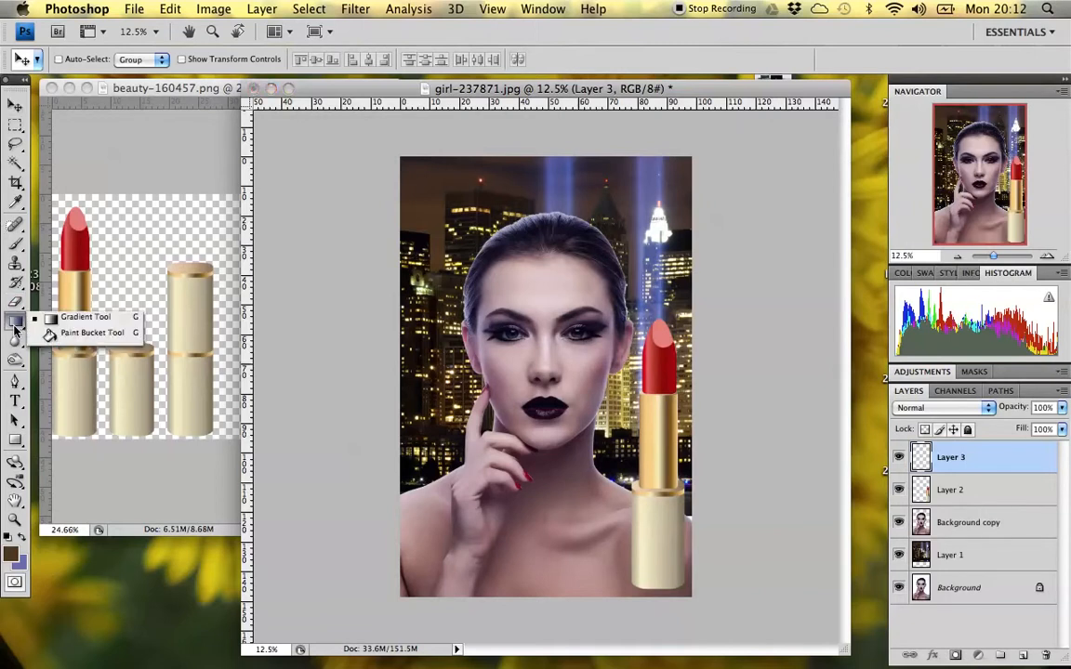
left_click(48, 333)
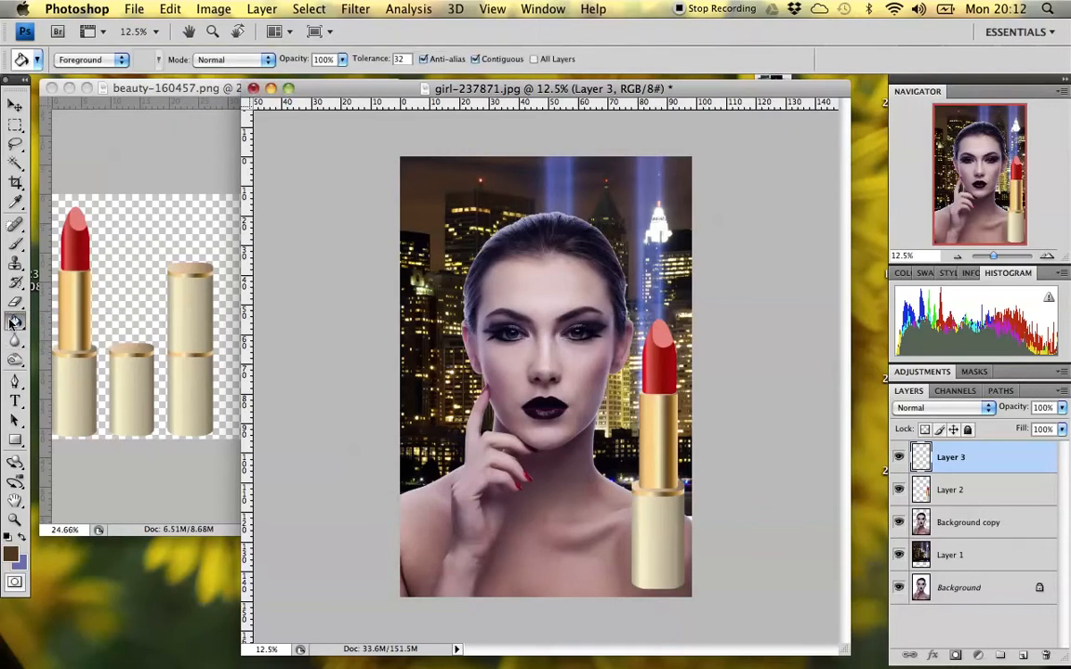
left_click(16, 323)
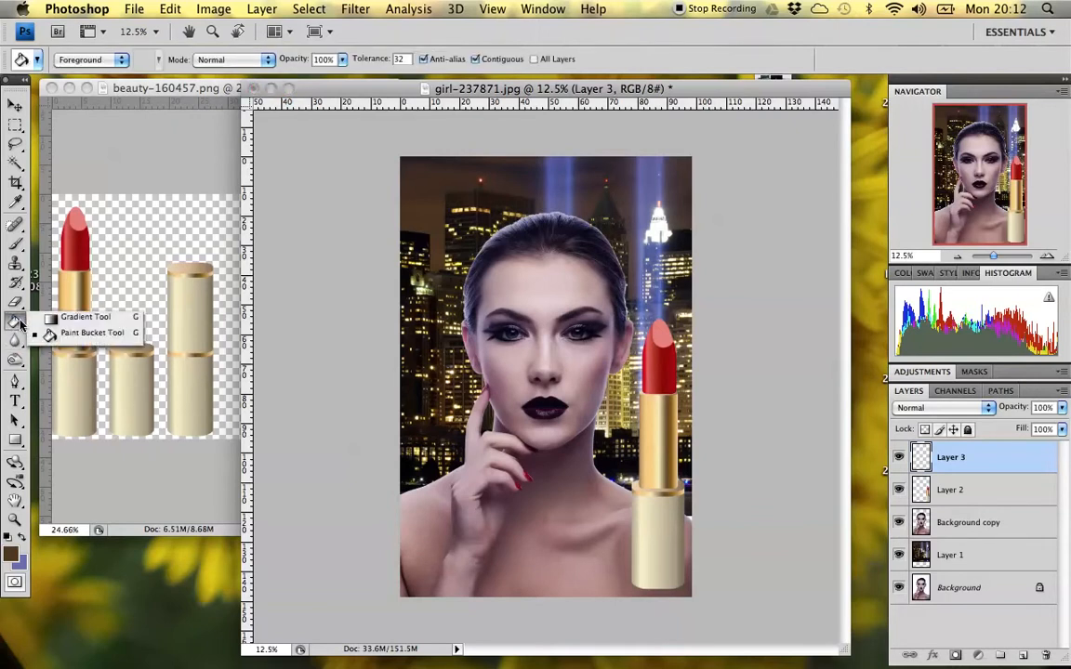
left_click(84, 317)
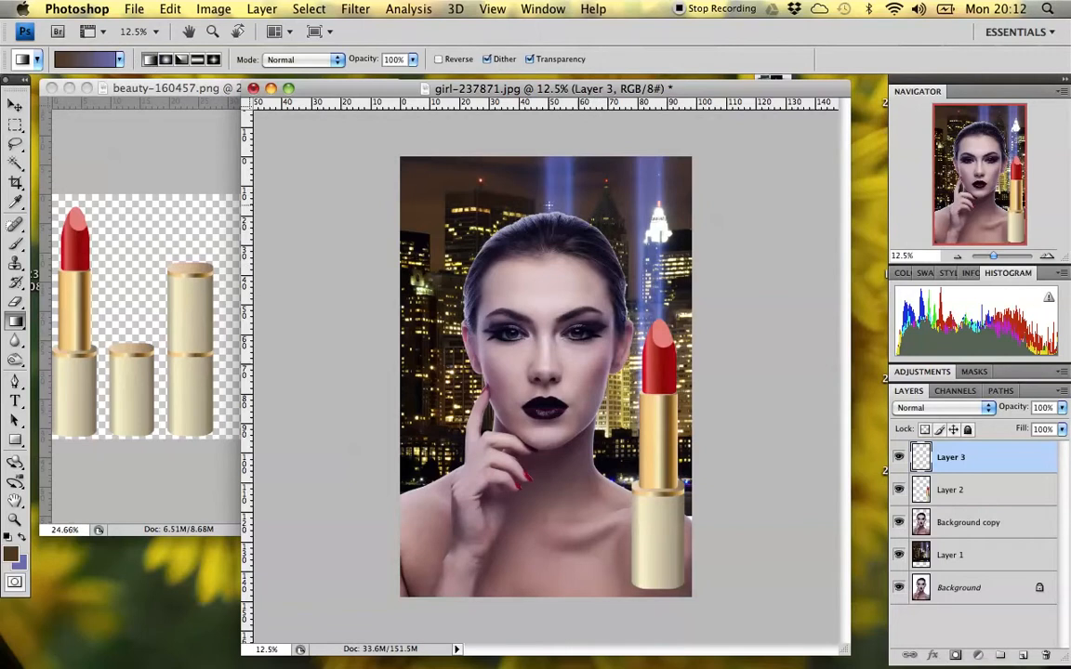
left_click_drag(546, 213, 545, 535)
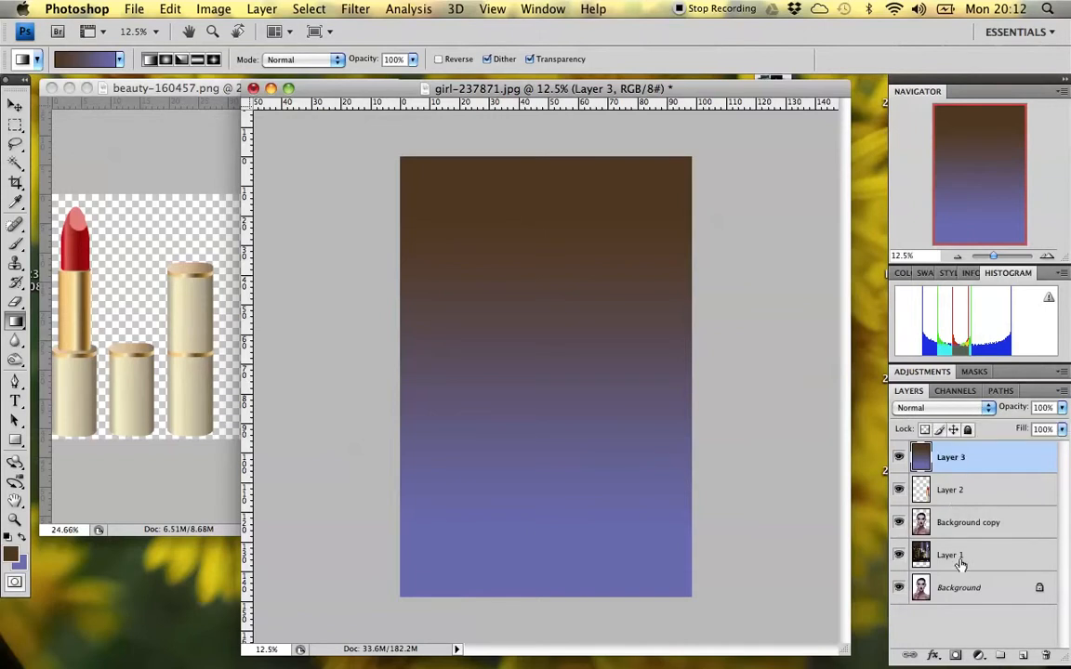
Try the Darken, Multiply, Color Burn, Screen and Color Dodge blend modes on the gradient in Layer 3
left_click(950, 408)
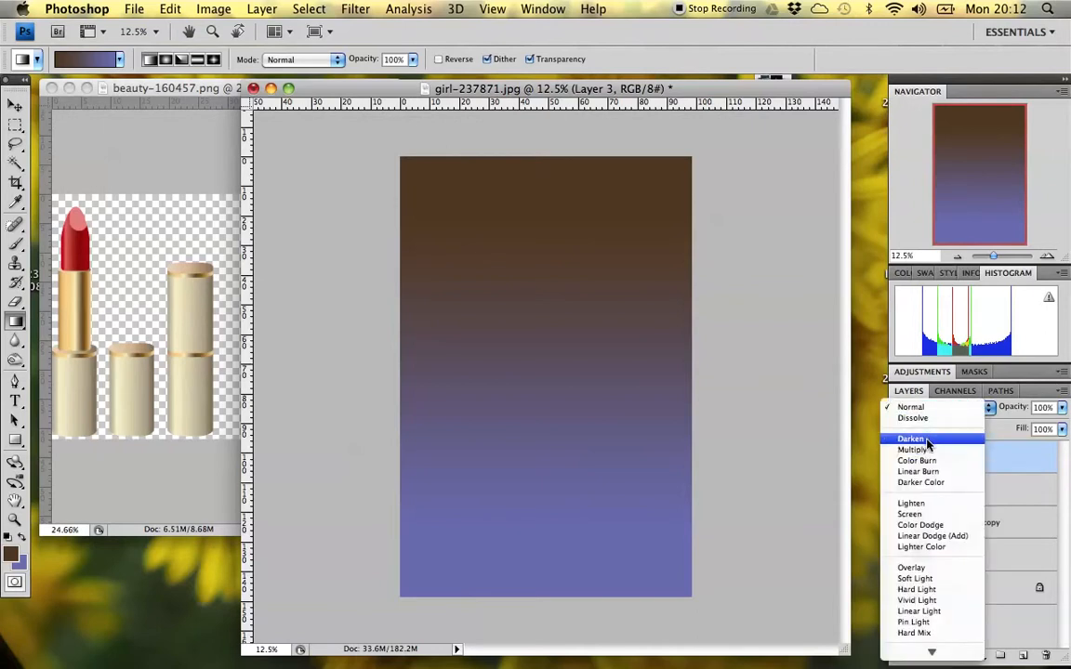
left_click(927, 439)
left_click(927, 408)
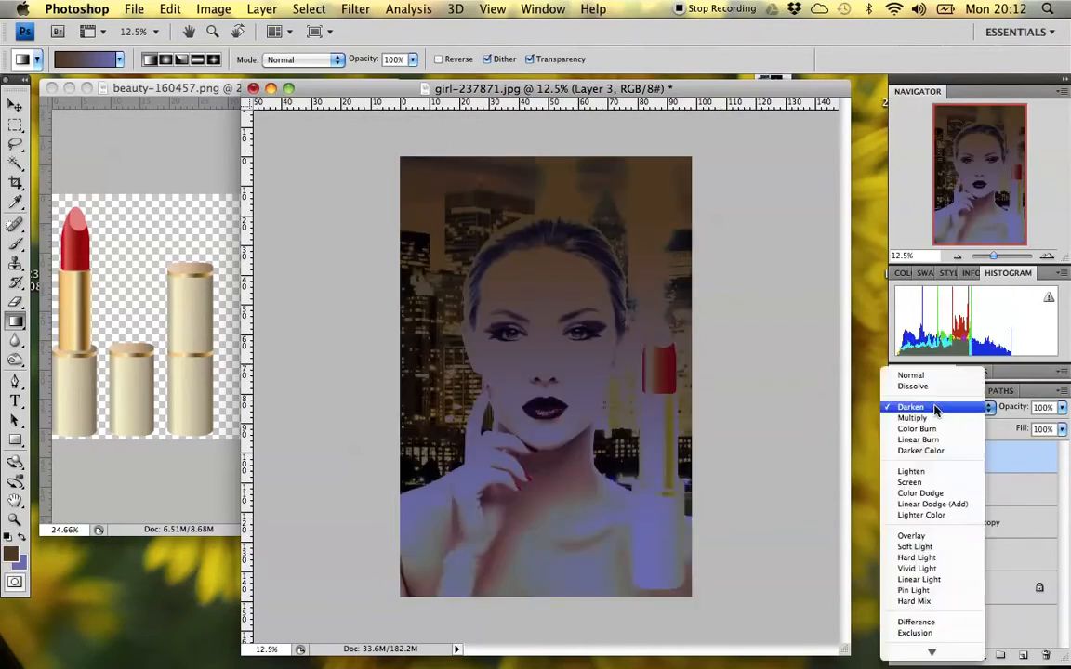
left_click(926, 417)
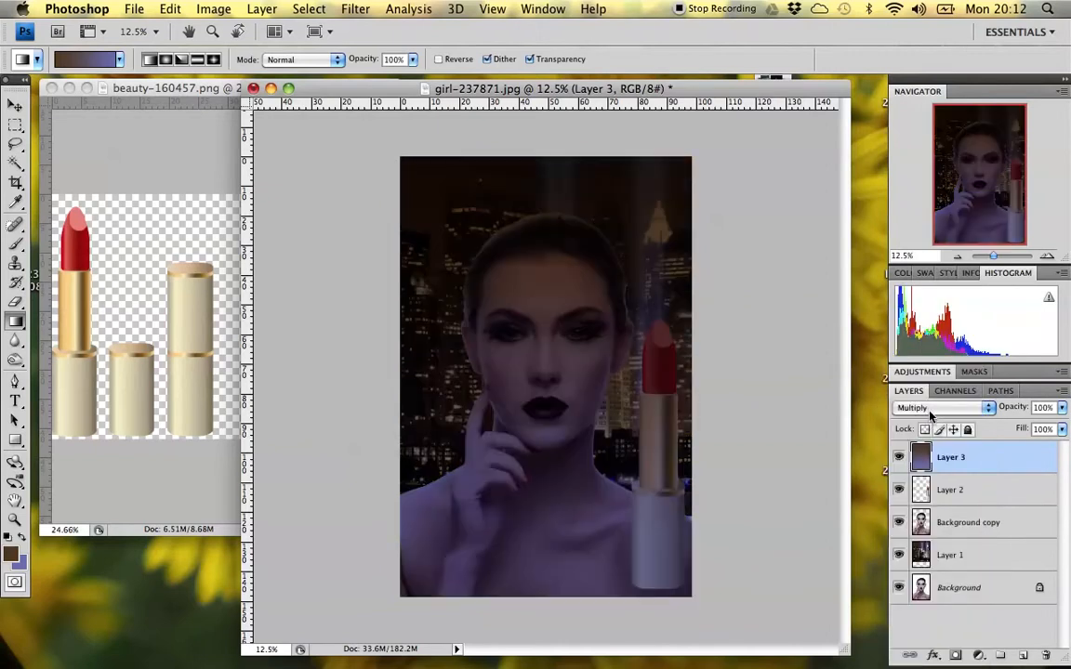
left_click(927, 409)
left_click(934, 419)
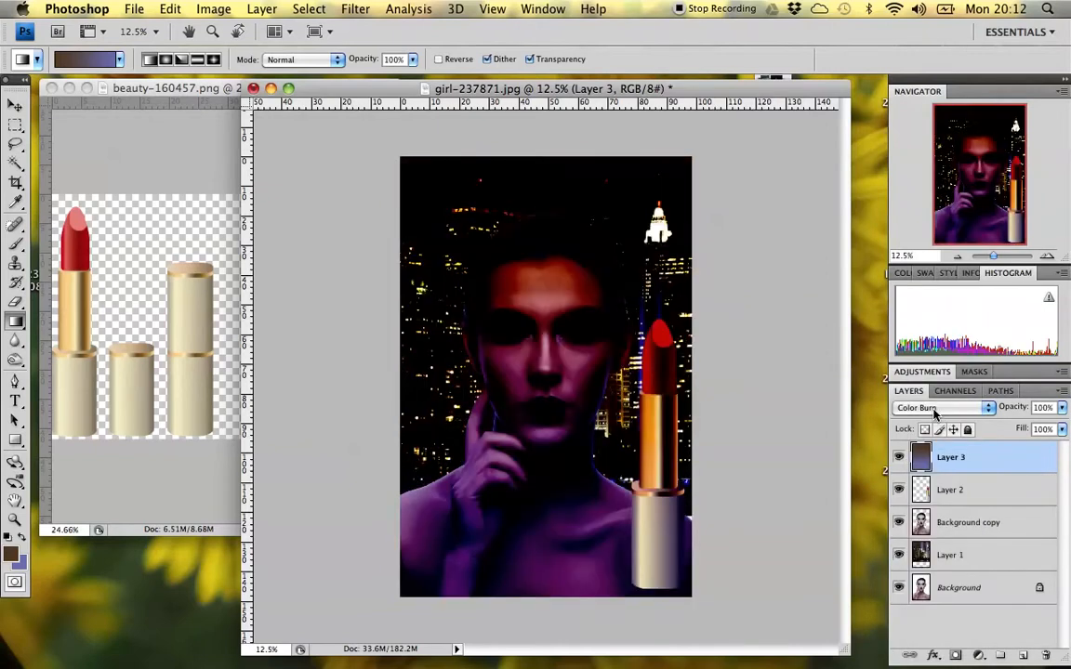
left_click(934, 409)
left_click(934, 462)
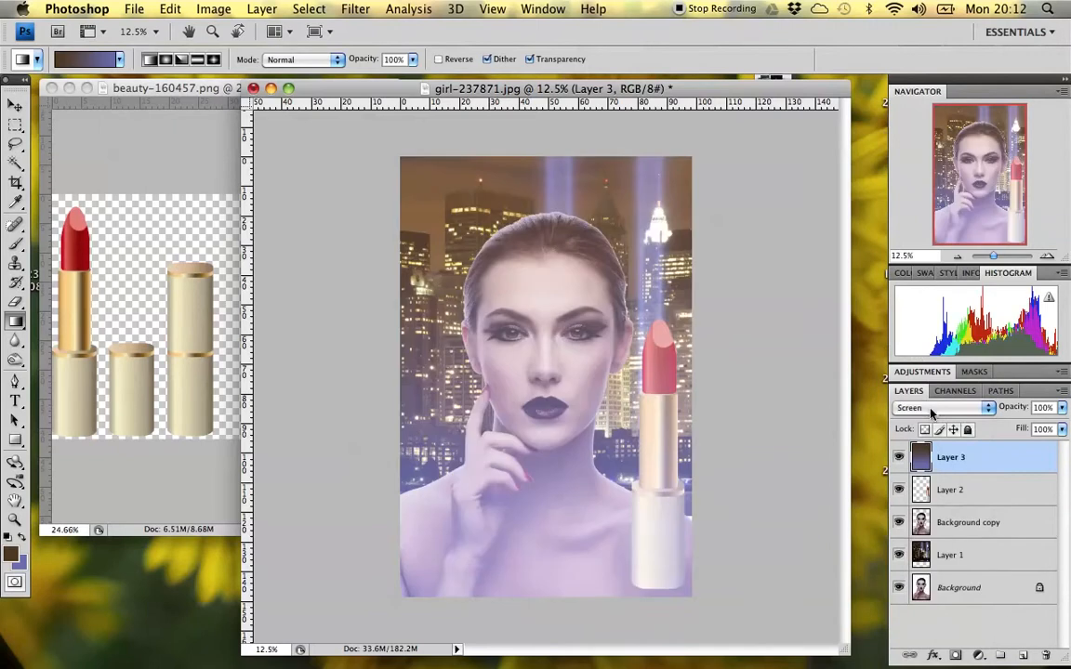
left_click(927, 410)
left_click(935, 372)
Set the blend mode of the gradient layer, Layer 3, to Hue
left_click(933, 413)
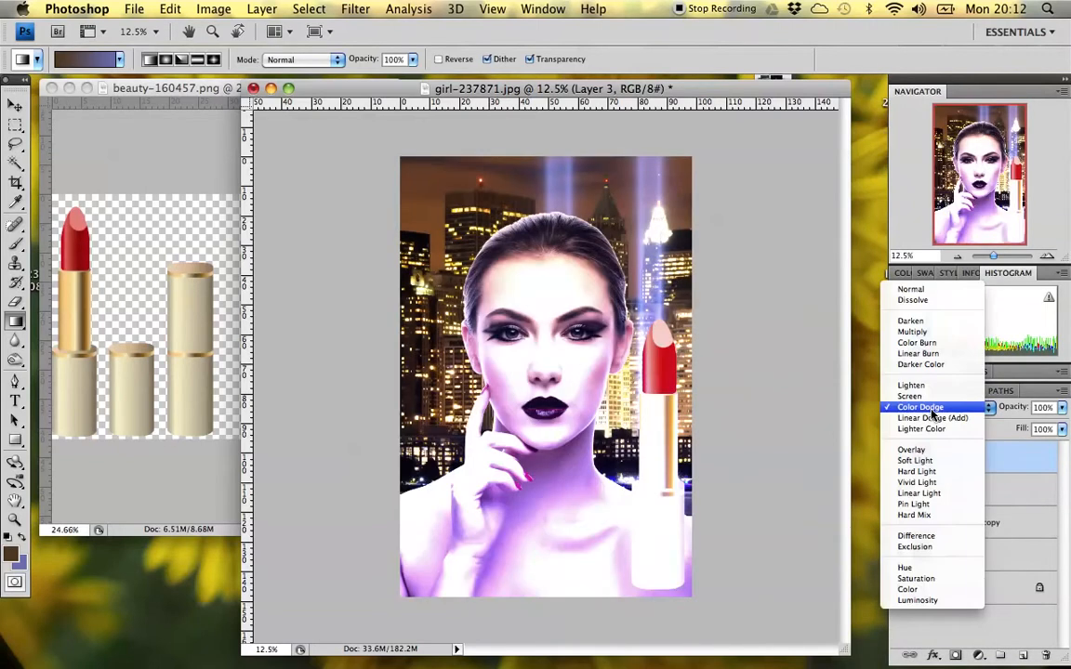
left_click(926, 569)
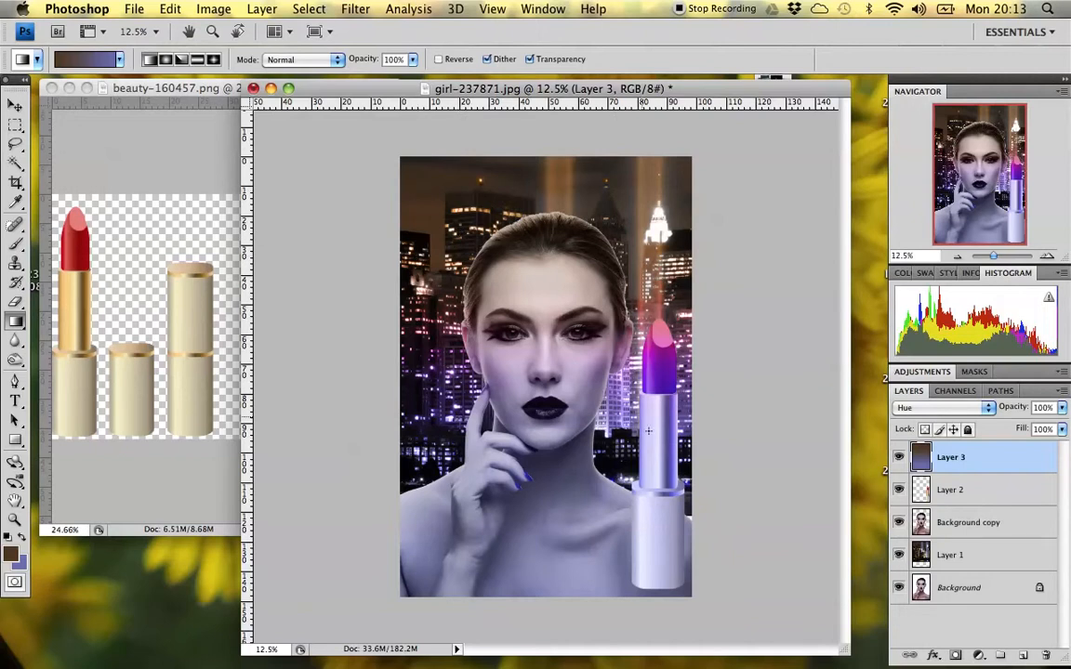
Move the skyline in Layer 1 to the left so the lit spire stands just beside the woman's head
left_click(942, 558)
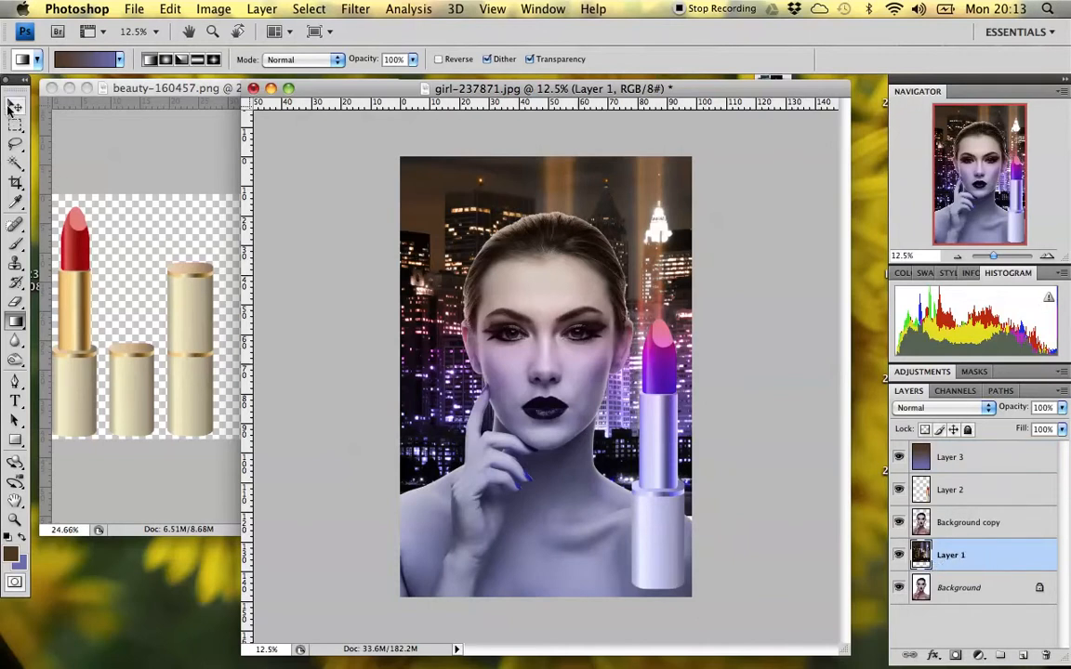
left_click(15, 107)
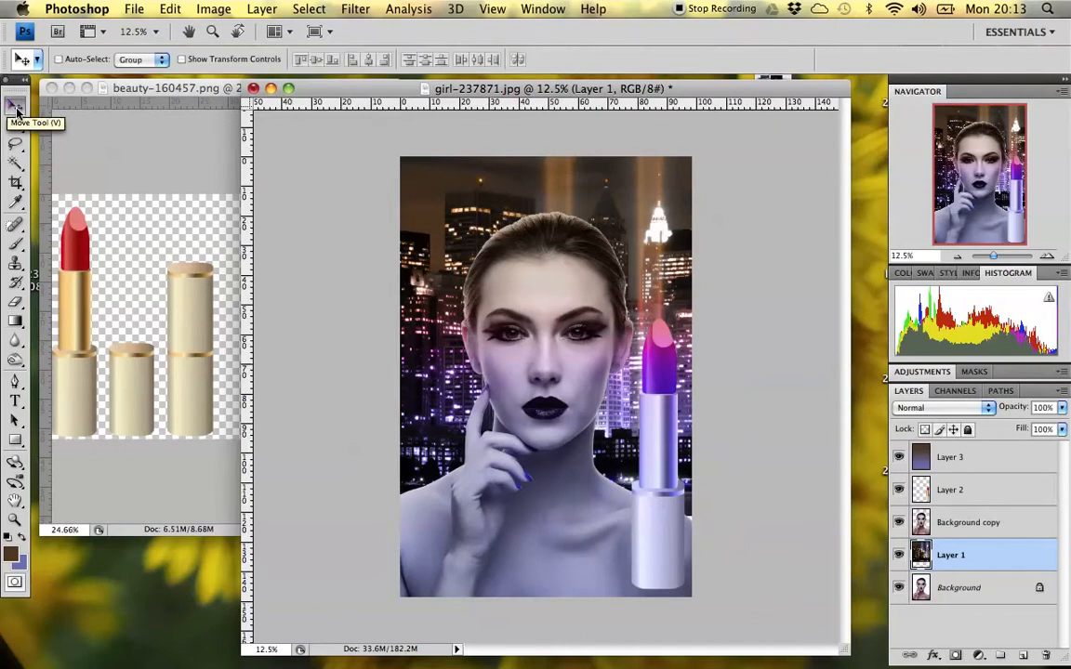
left_click_drag(651, 243, 628, 236)
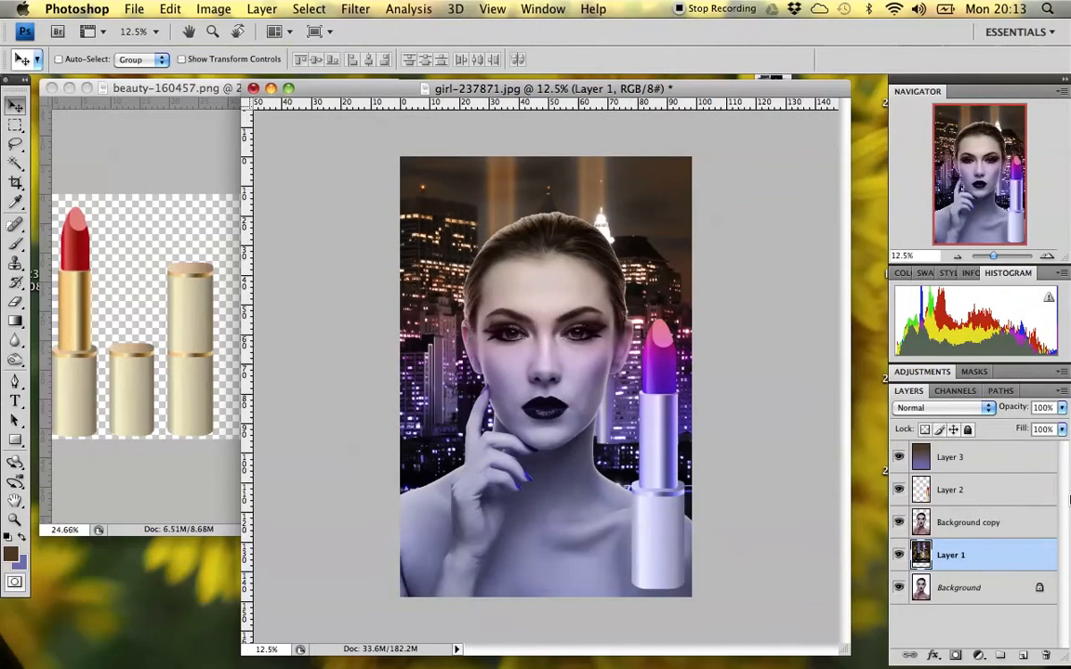
Nudge the lipstick in Layer 2 very slightly to the right, keeping it near the image's right edge
left_click(986, 459)
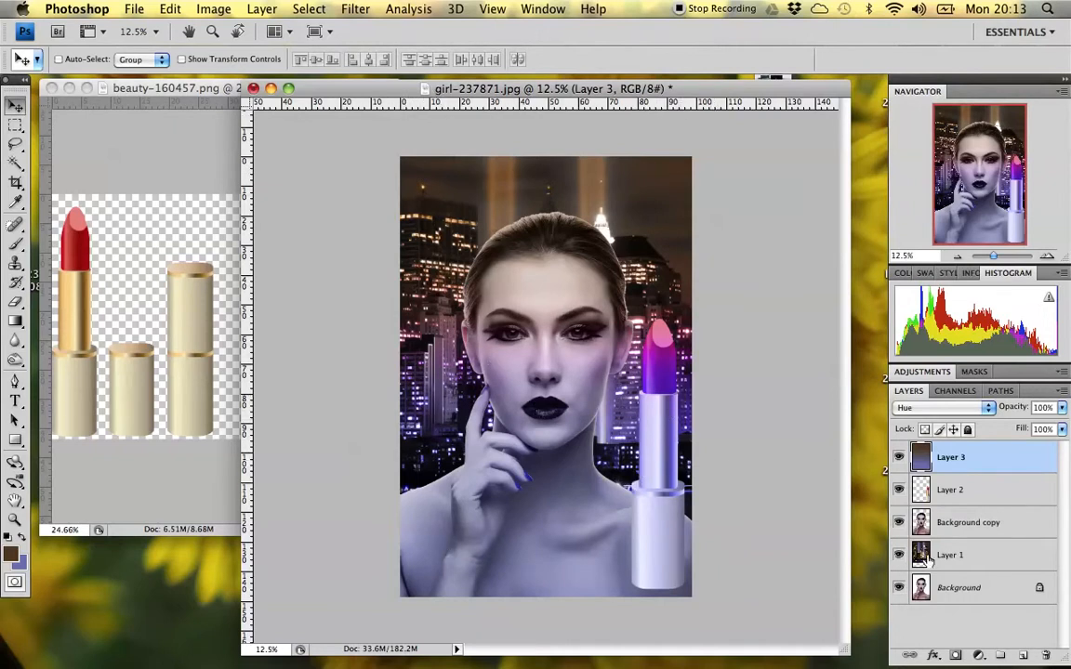
left_click(967, 558)
left_click(967, 491)
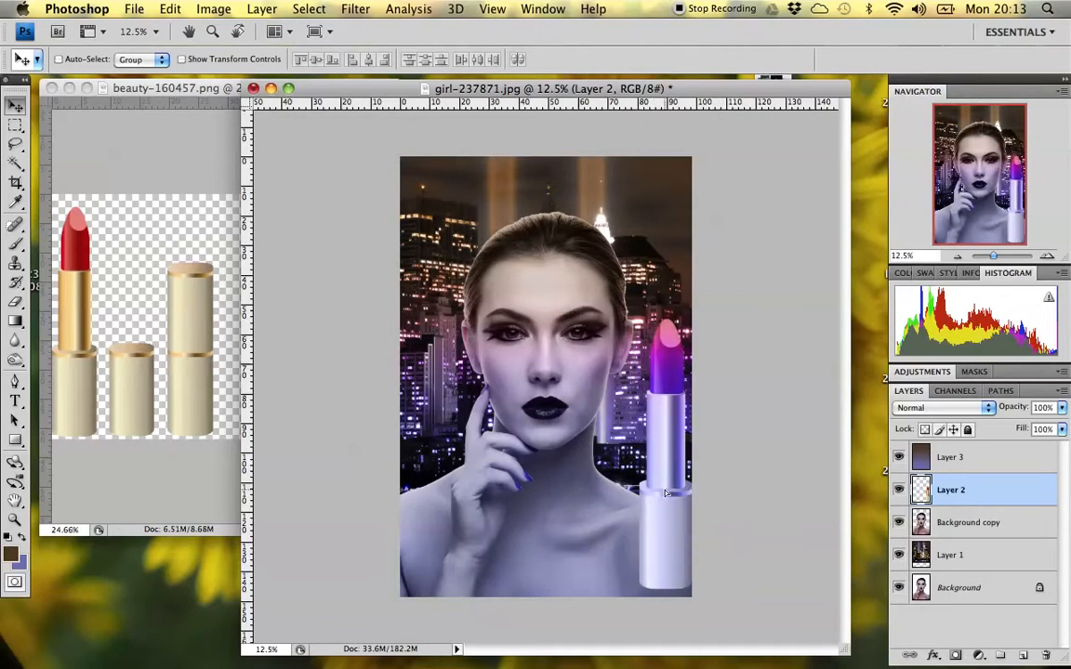
left_click_drag(664, 493, 667, 493)
Add the white title MAYBELLE in a text box above the woman's head, on a new type layer above Layer 3
left_click(967, 457)
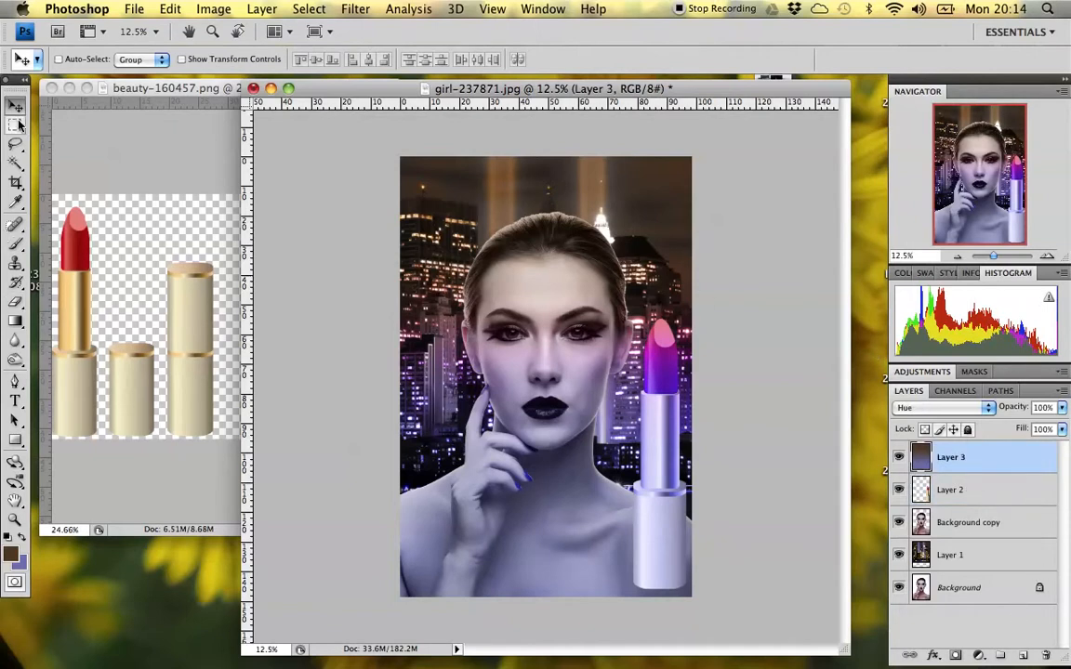
left_click(15, 402)
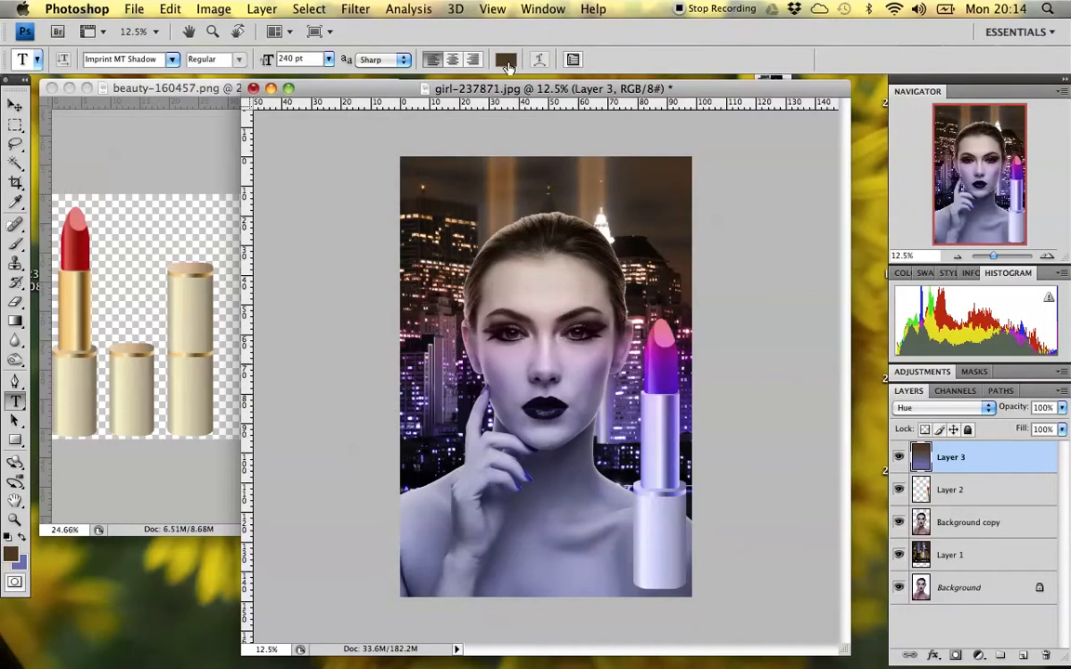
left_click(504, 62)
left_click(505, 62)
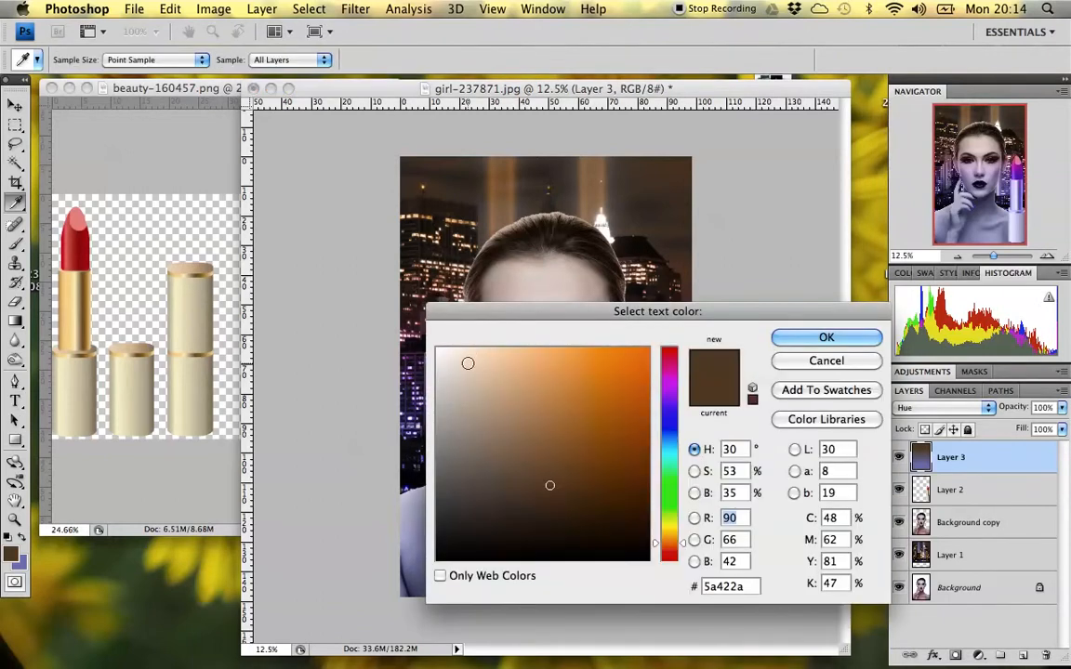
left_click_drag(469, 363, 423, 334)
key("Return")
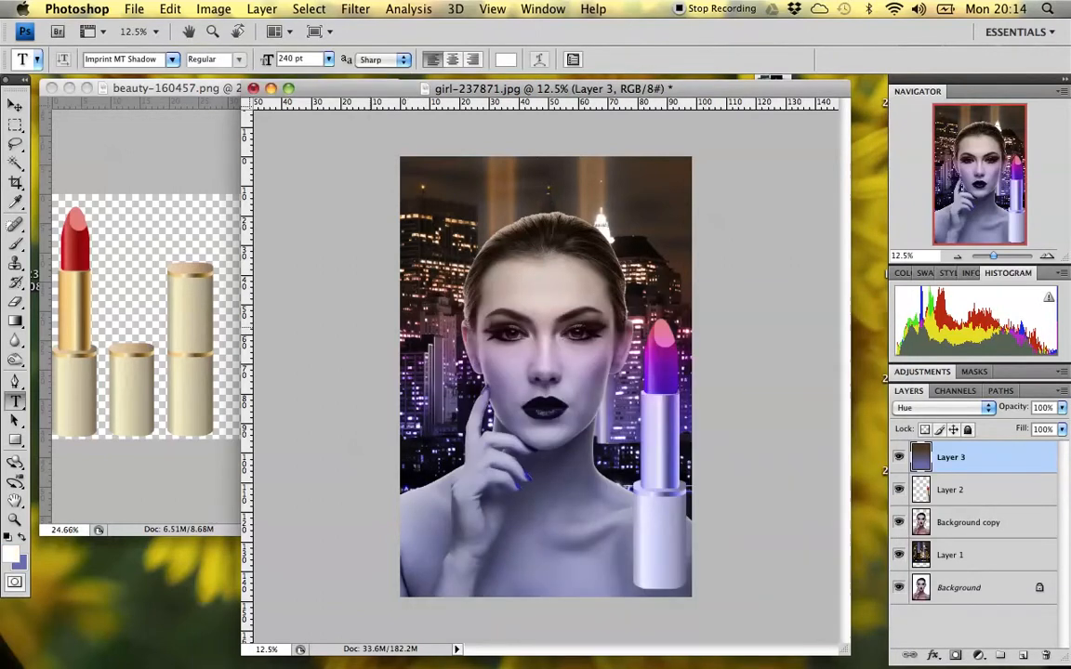
left_click_drag(558, 188, 632, 202)
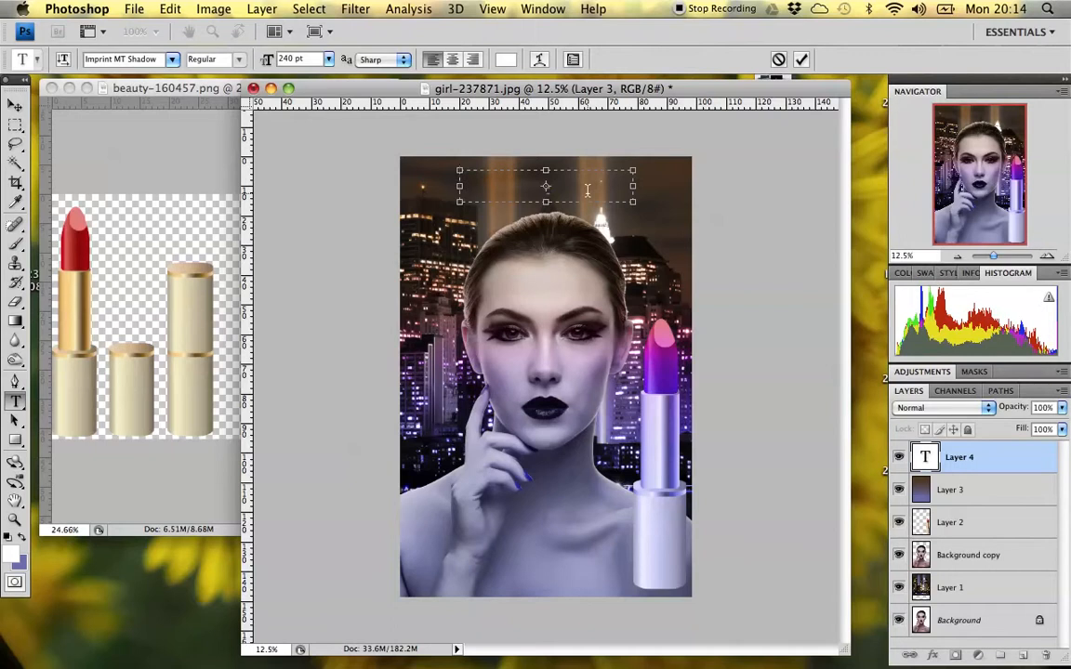
type("MAYBELLE")
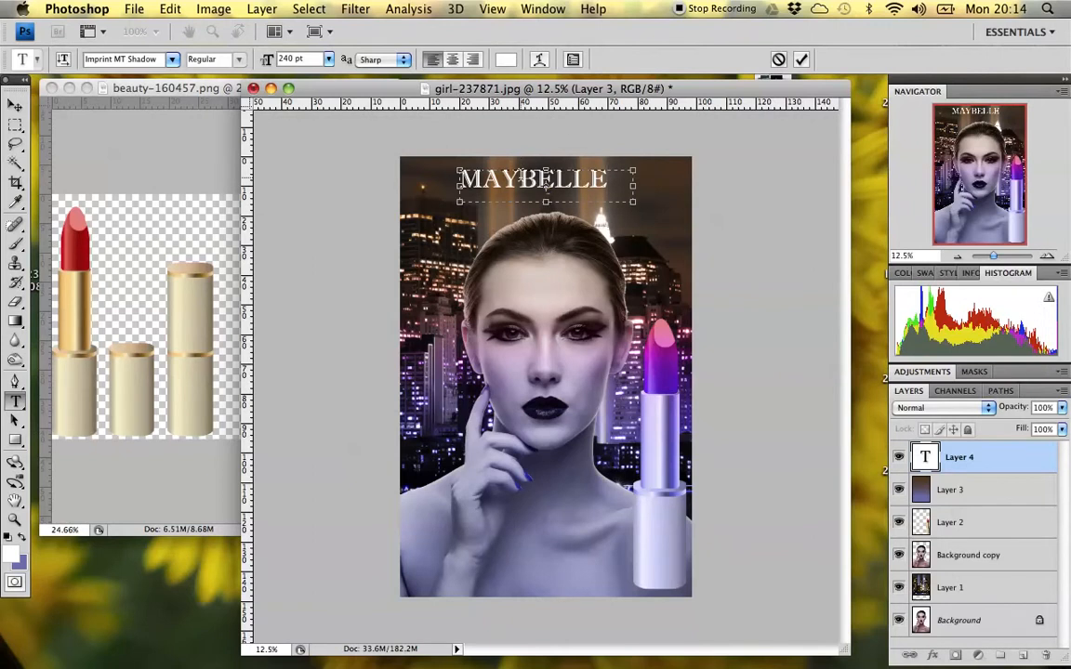
Try the Wingdings and Lithos Pro fonts on the MAYBELLE title
double_click(546, 182)
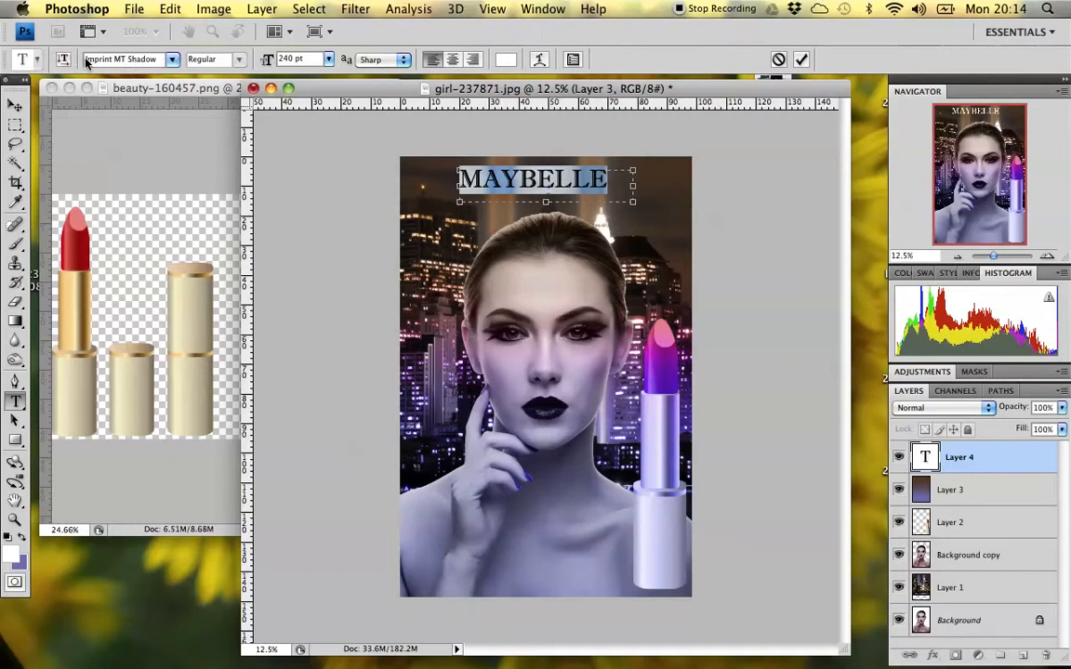
left_click(173, 61)
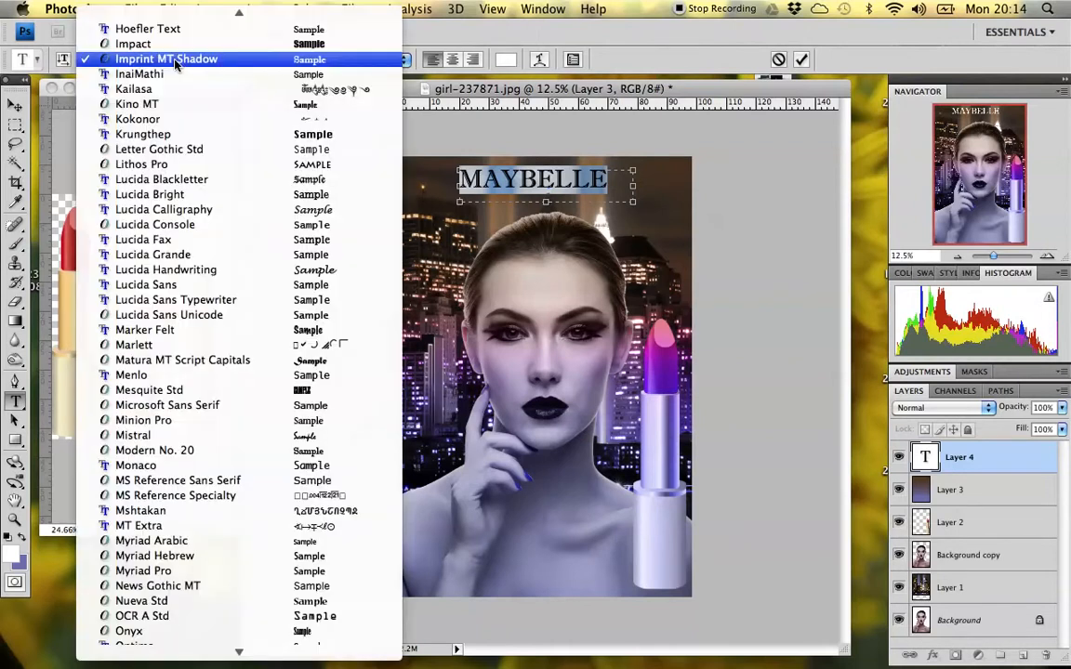
scroll(177, 65, "down", 20)
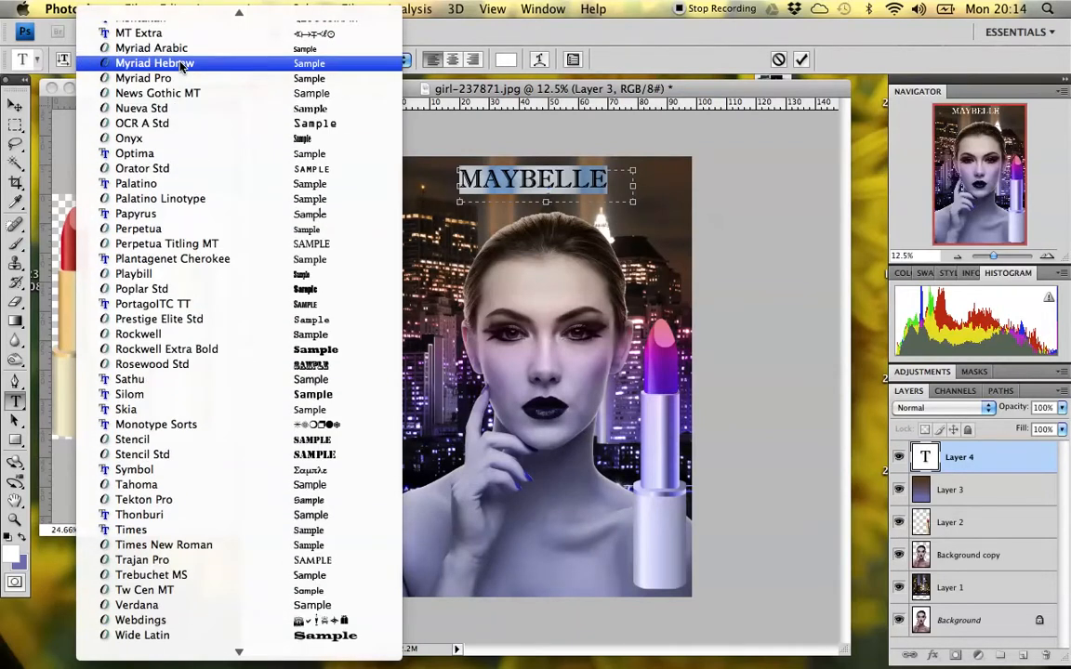
left_click(197, 160)
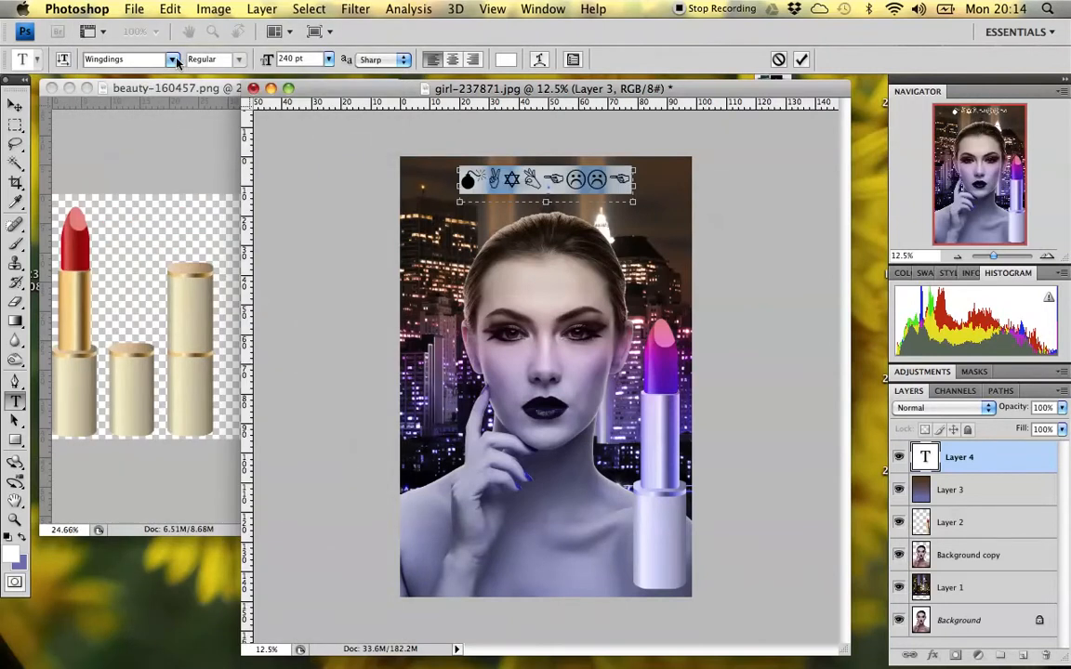
left_click(173, 59)
scroll(182, 90, "up", 15)
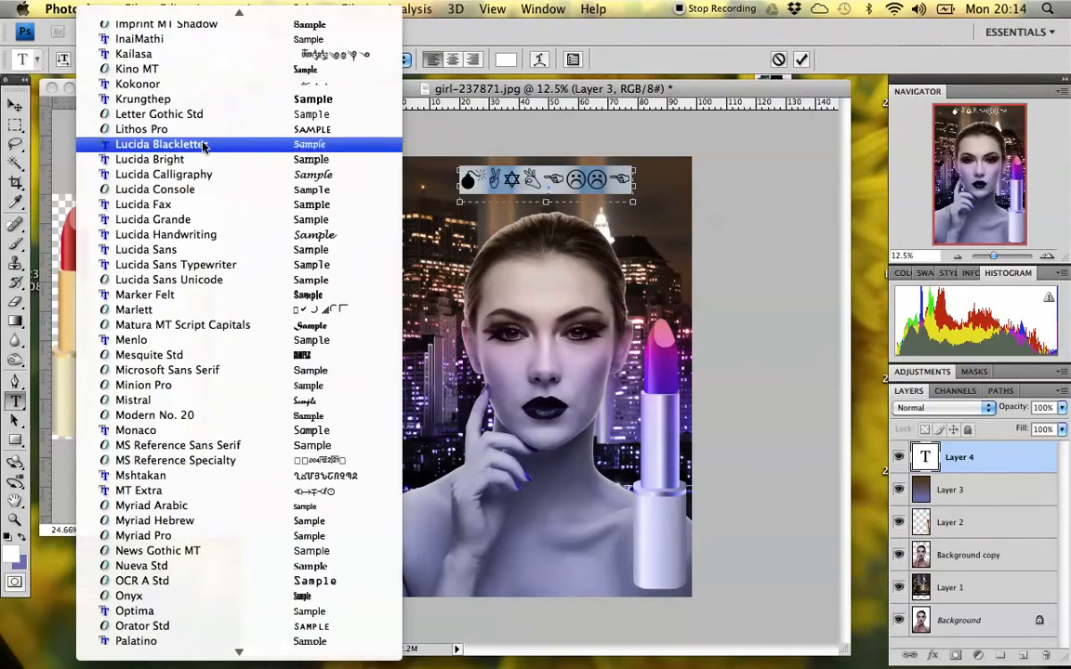
left_click(141, 130)
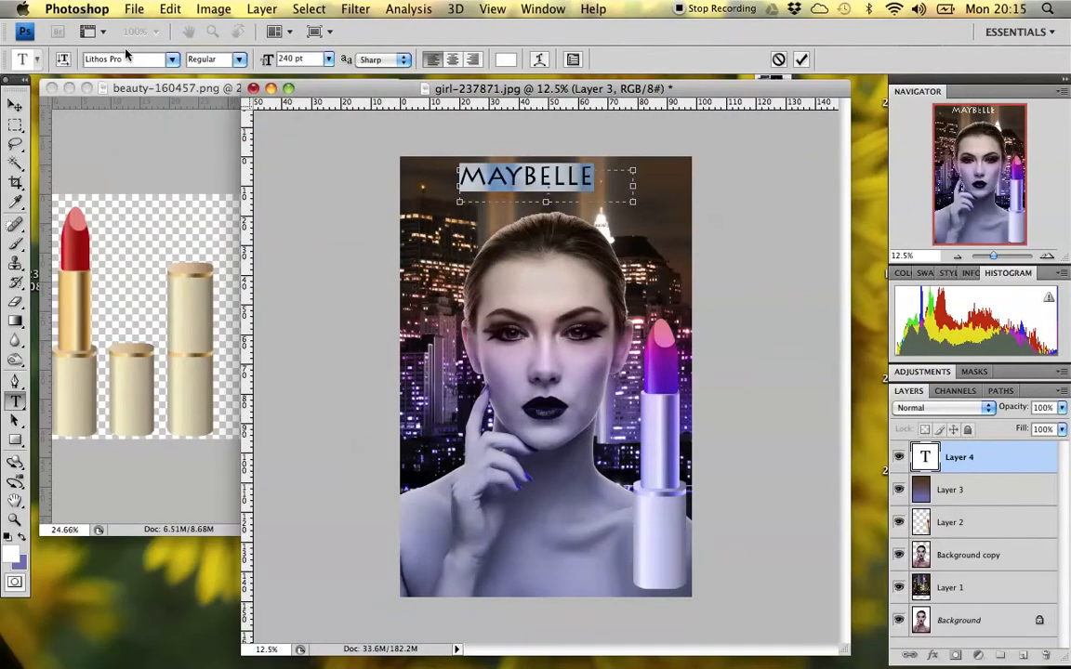
left_click(171, 60)
scroll(183, 100, "up", 10)
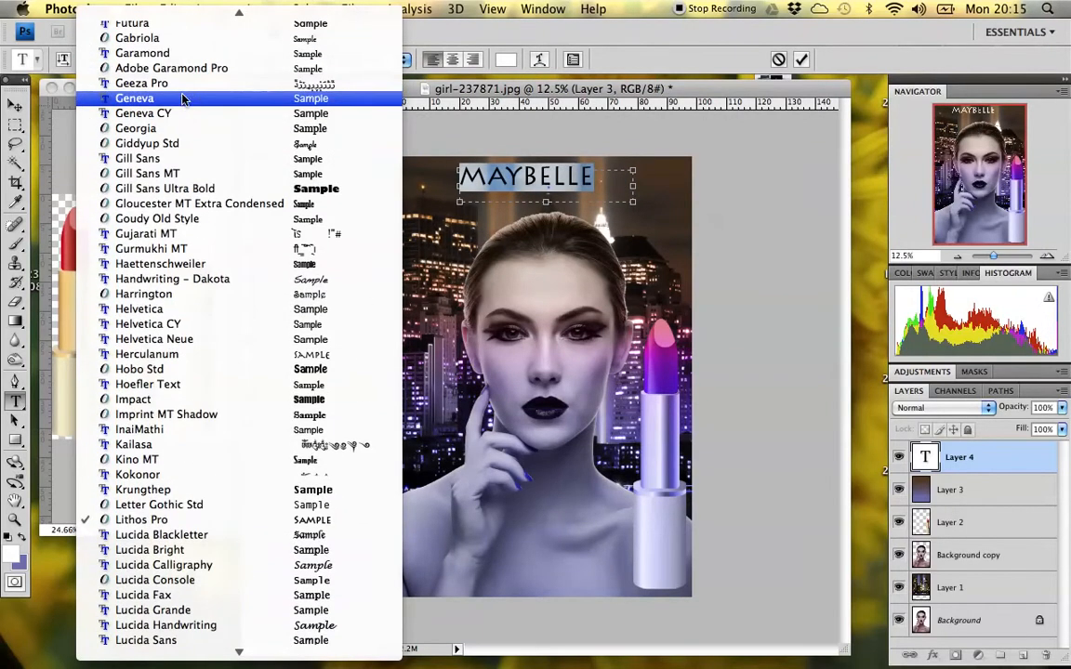
scroll(184, 100, "up", 6)
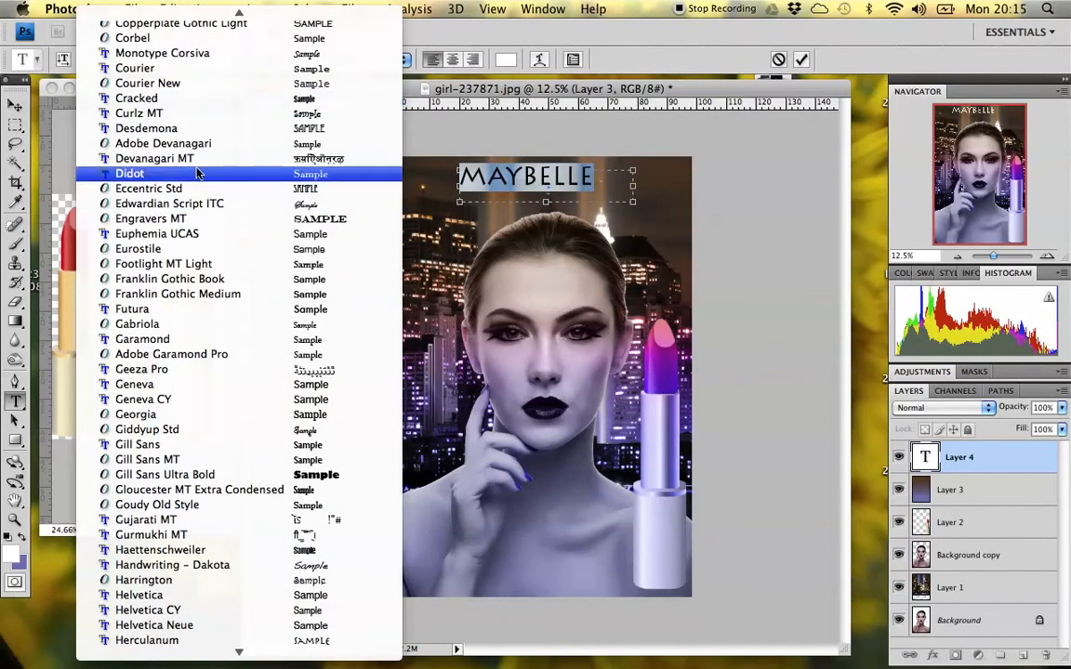
scroll(197, 174, "up", 3)
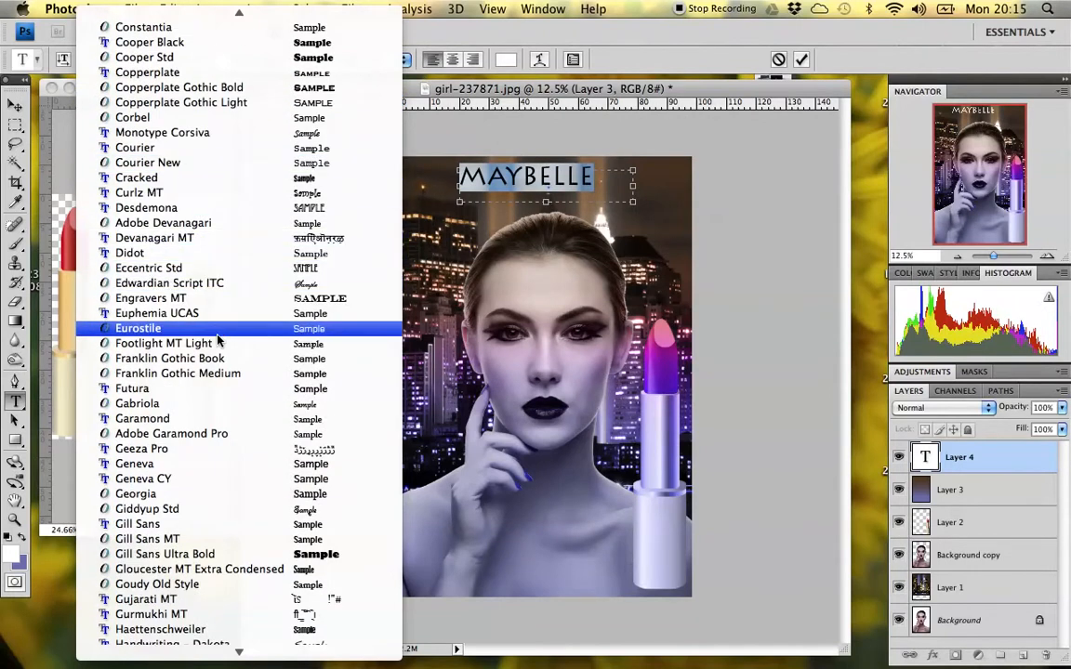
left_click(586, 91)
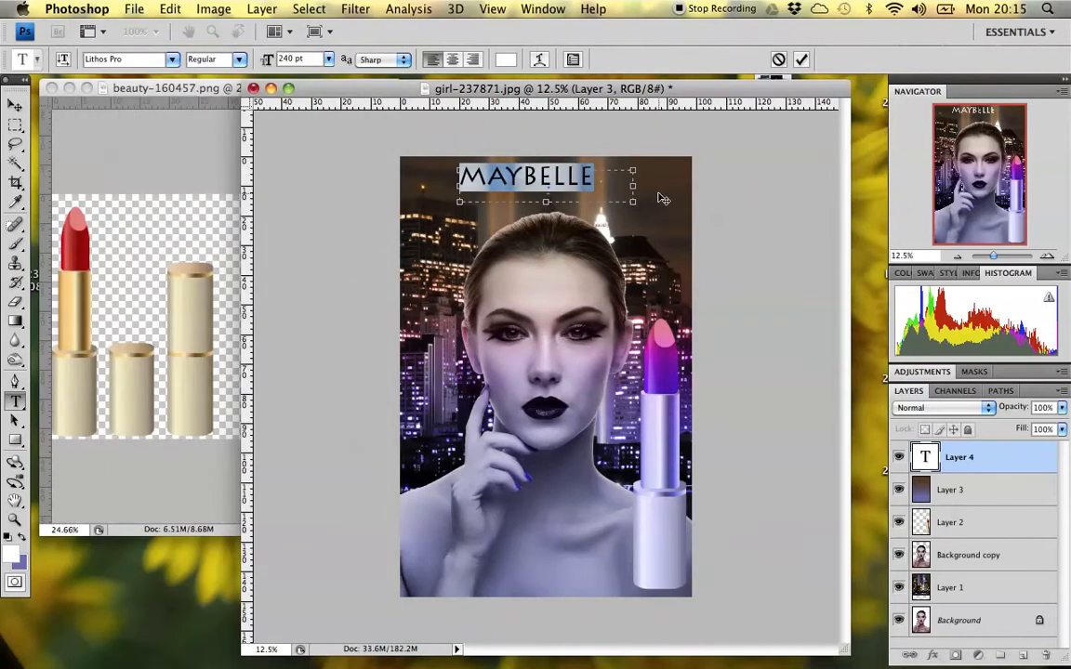
left_click(602, 192)
key("super+z")
key("super+z")
key("super+z")
key("super+z")
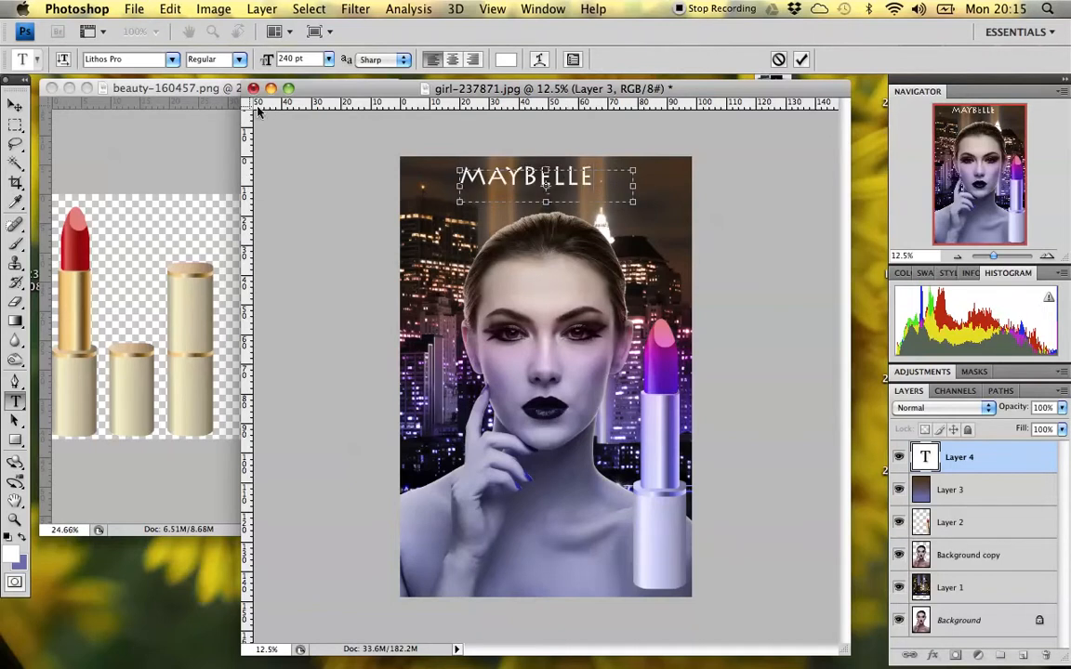
Set the font of the whole MAYBELLE title back to Imprint MT Shadow and reselect the word
key("super+a")
left_click(173, 9)
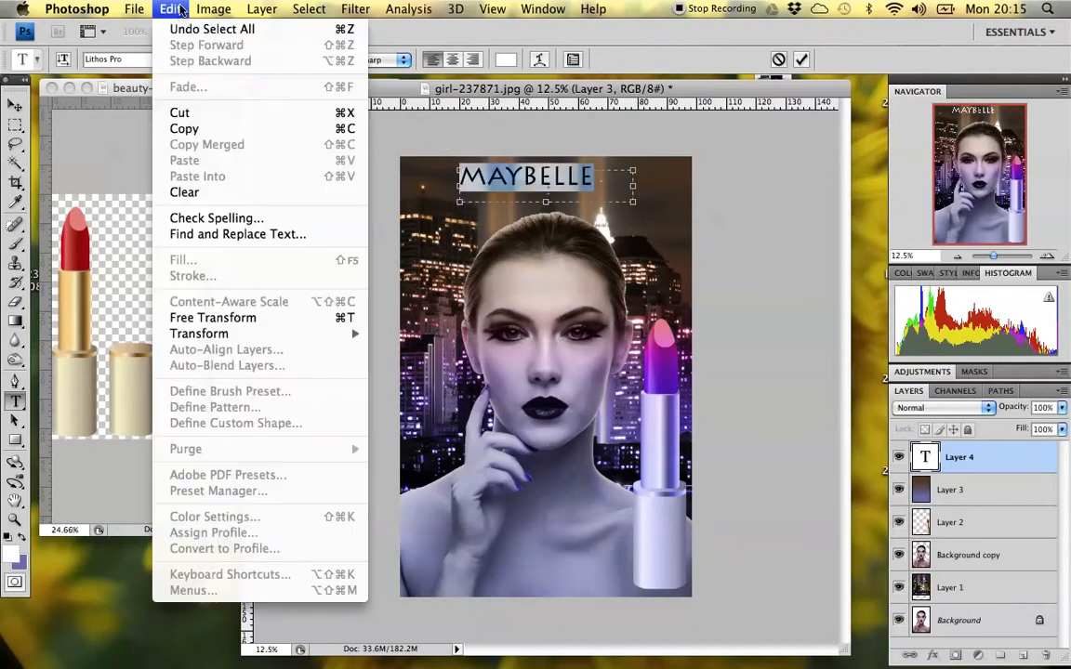
left_click(153, 9)
left_click(173, 60)
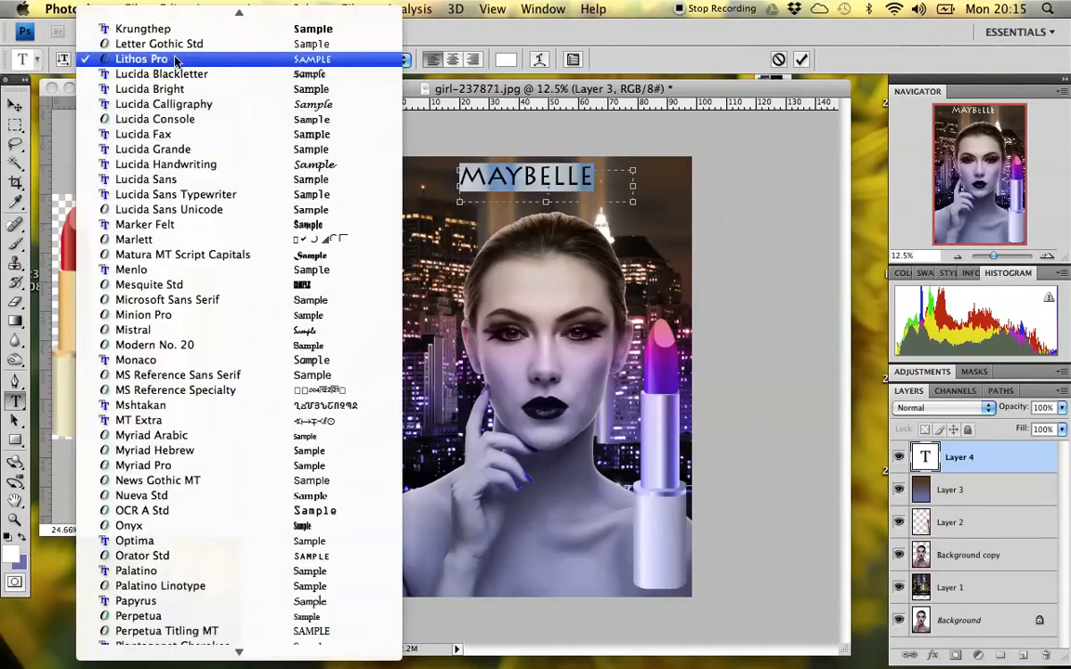
scroll(160, 130, "up", 10)
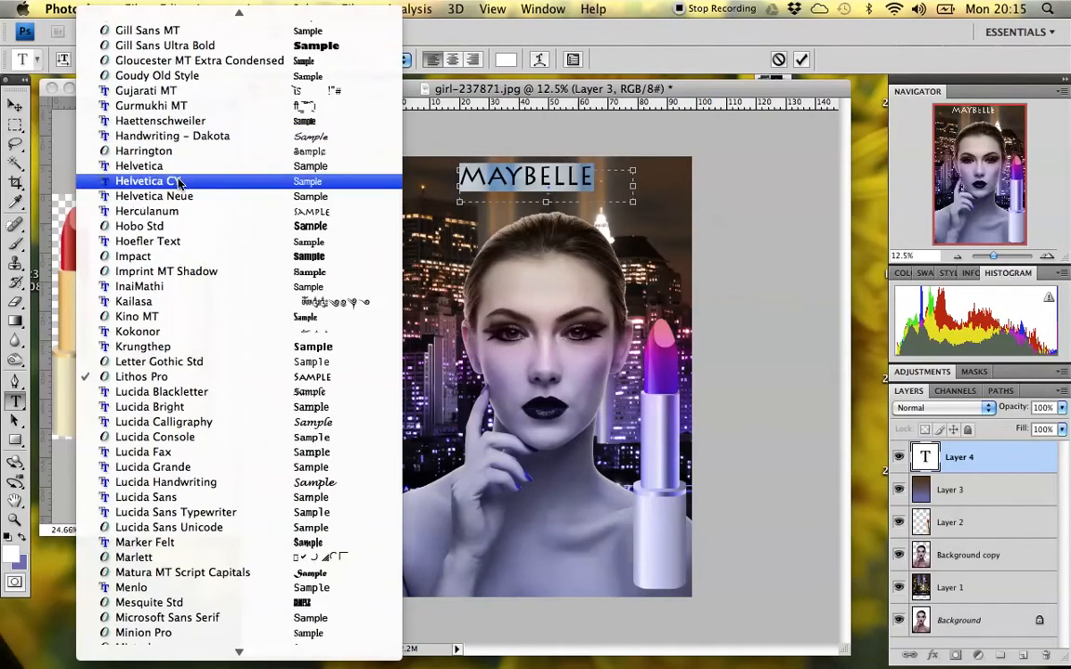
left_click(186, 272)
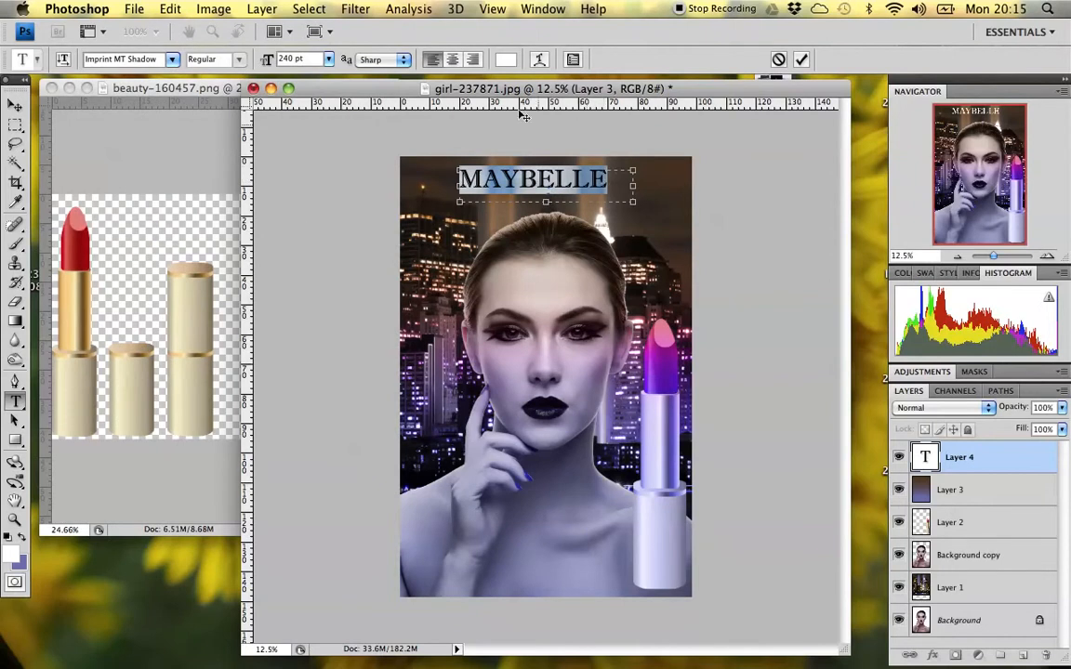
left_click(546, 182)
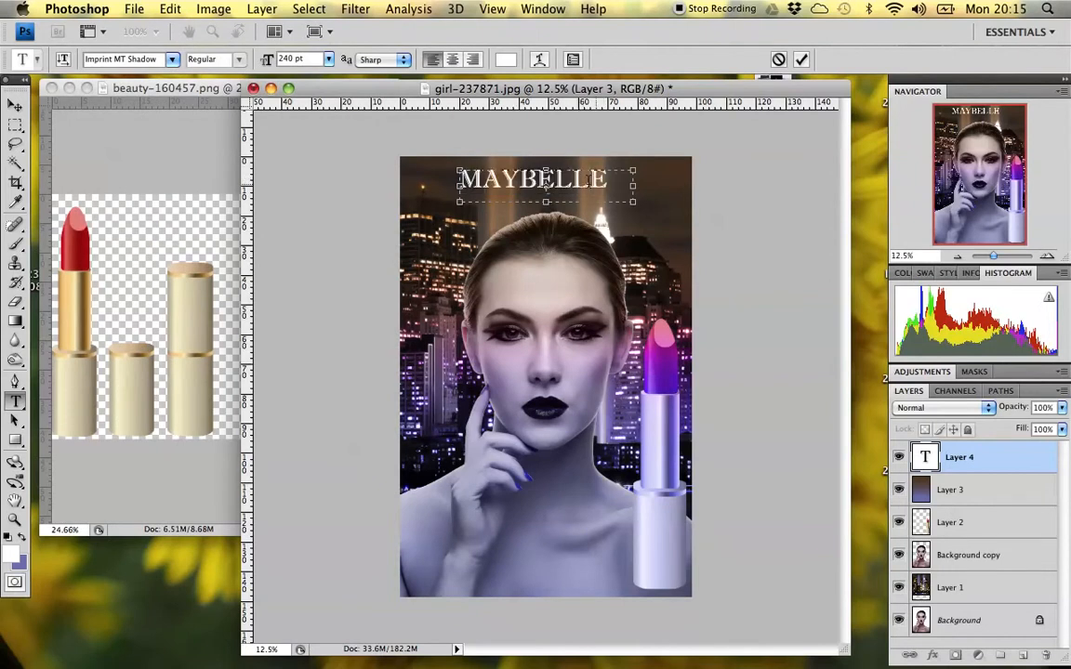
double_click(545, 182)
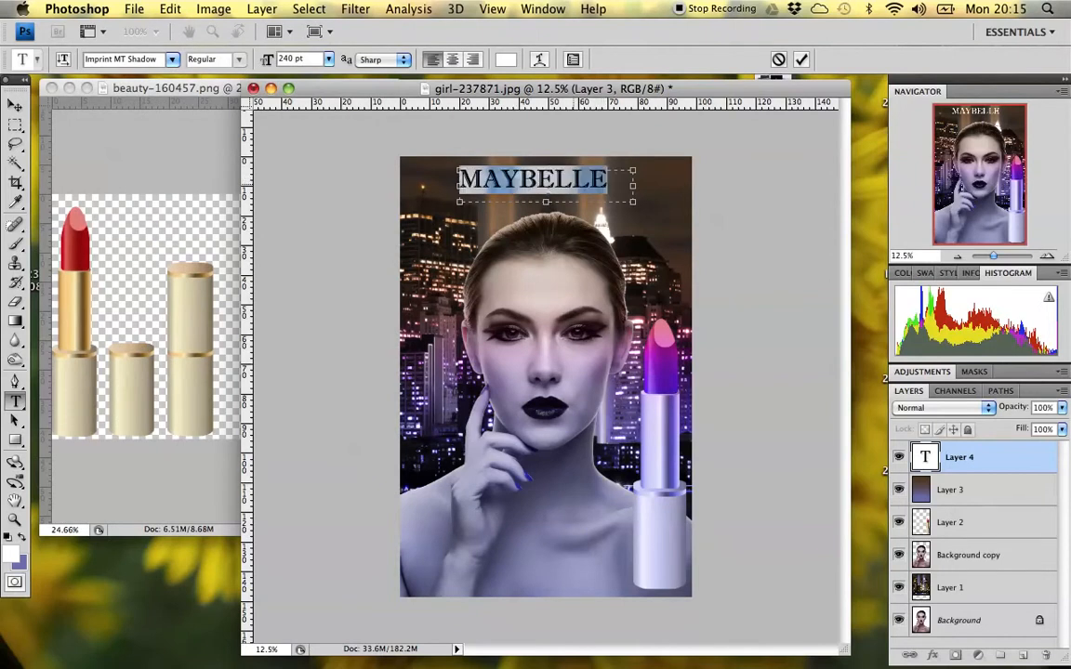
Try font sizes of 20 pt and 120 pt on the MAYBELLE title, then return it to 240 pt
left_click(328, 58)
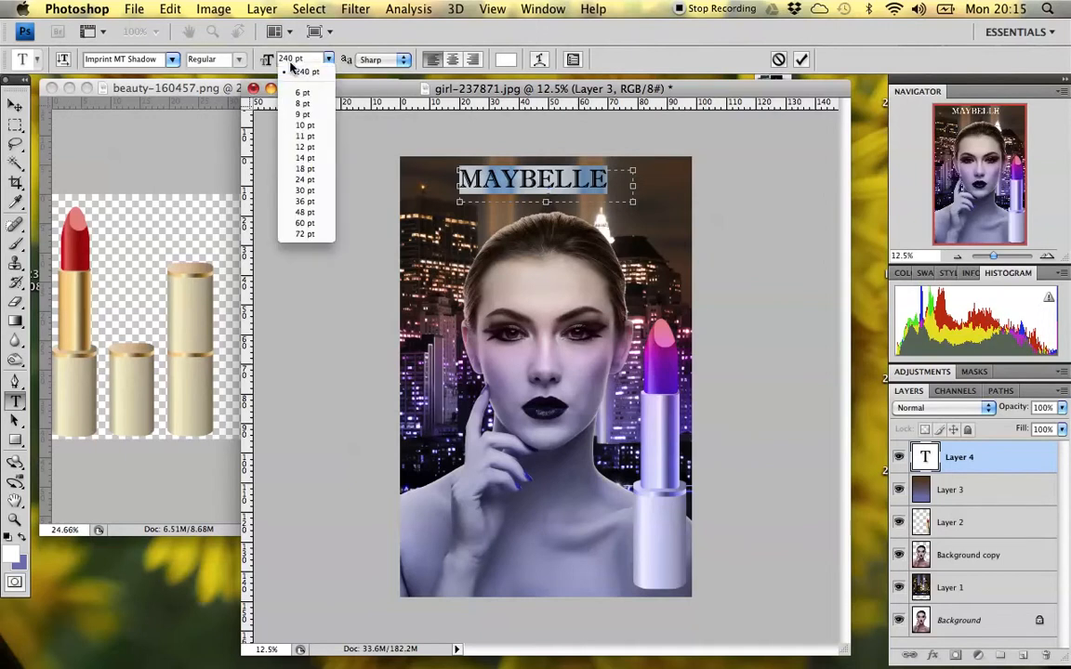
left_click(290, 60)
type("20")
key("Return")
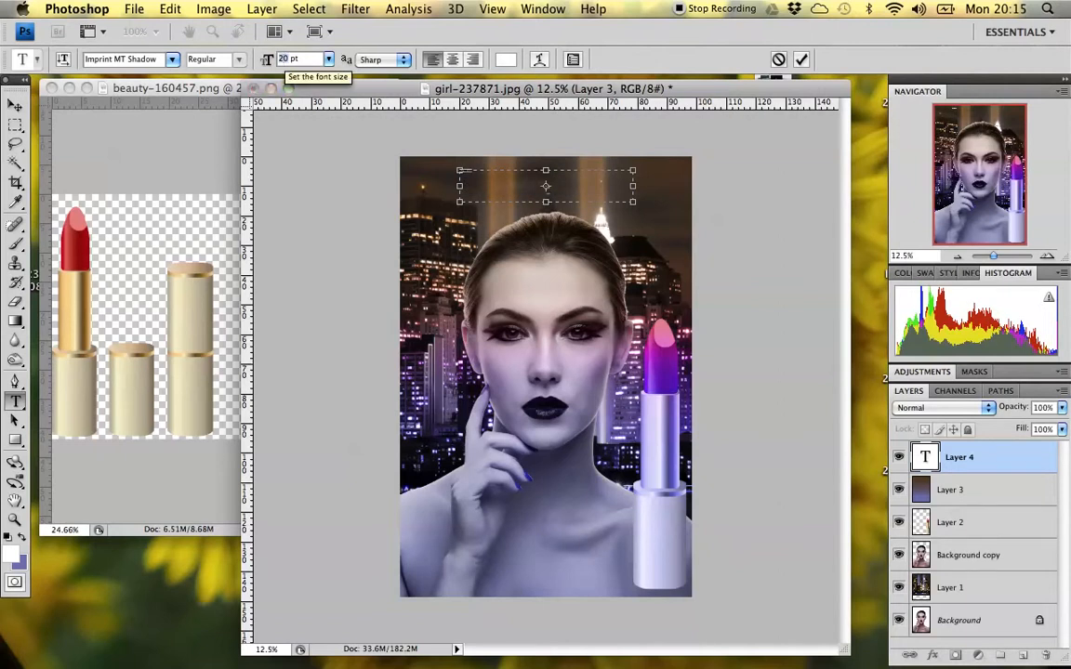
type("120")
key("Return")
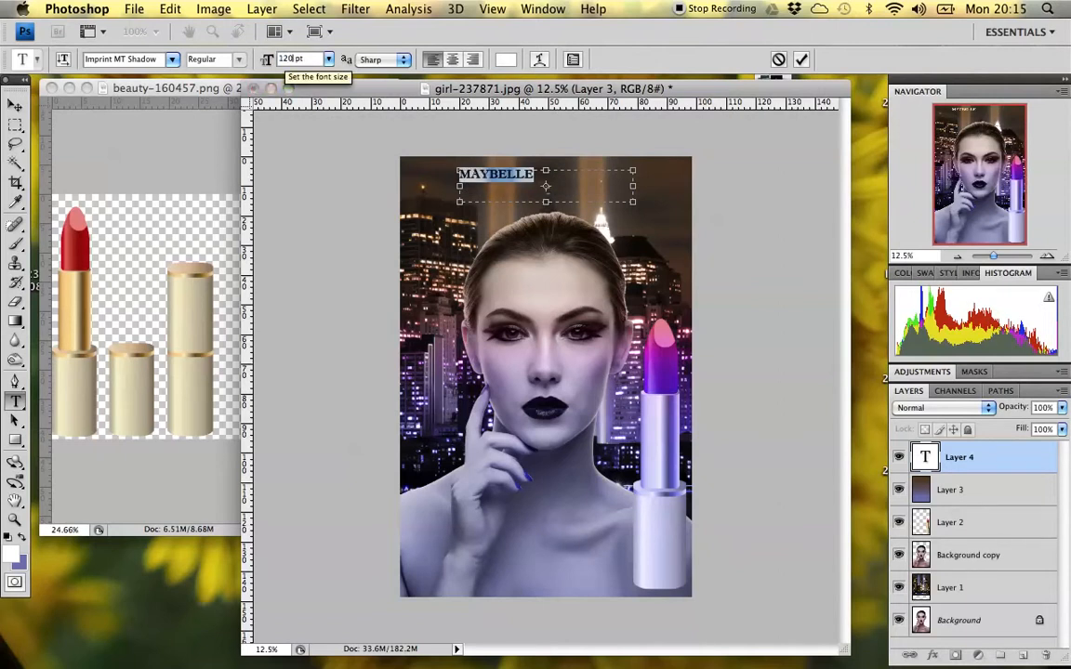
left_click(284, 60)
type("240")
key("Return")
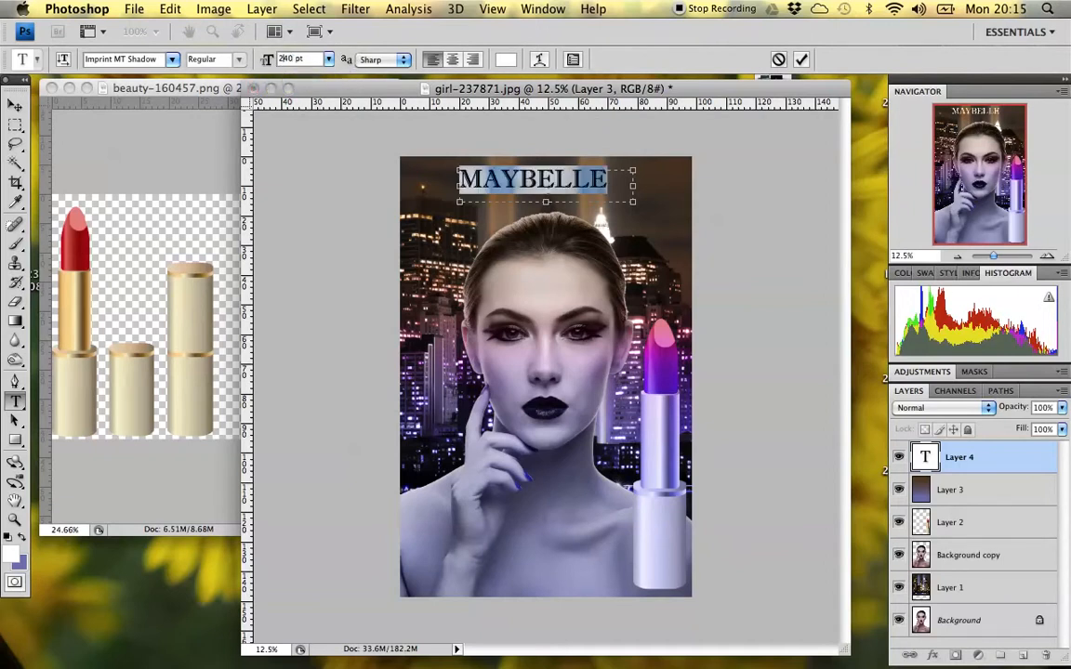
Set the MAYBELLE title to 300 pt and widen its text box on both sides to fit the word on one line
type("300")
key("Return")
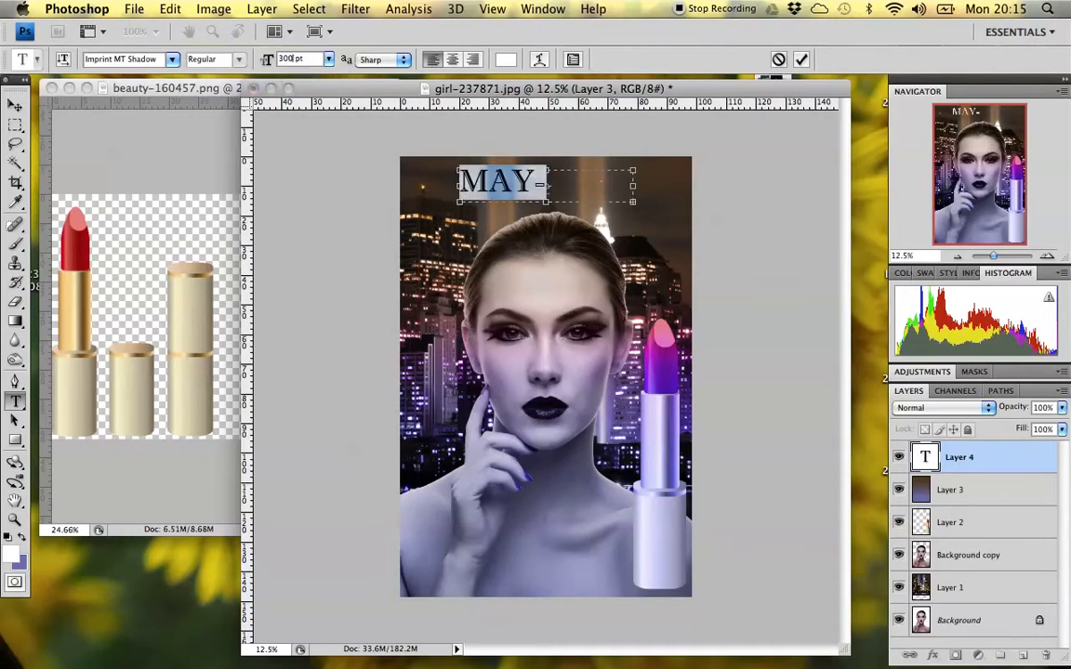
left_click(547, 185)
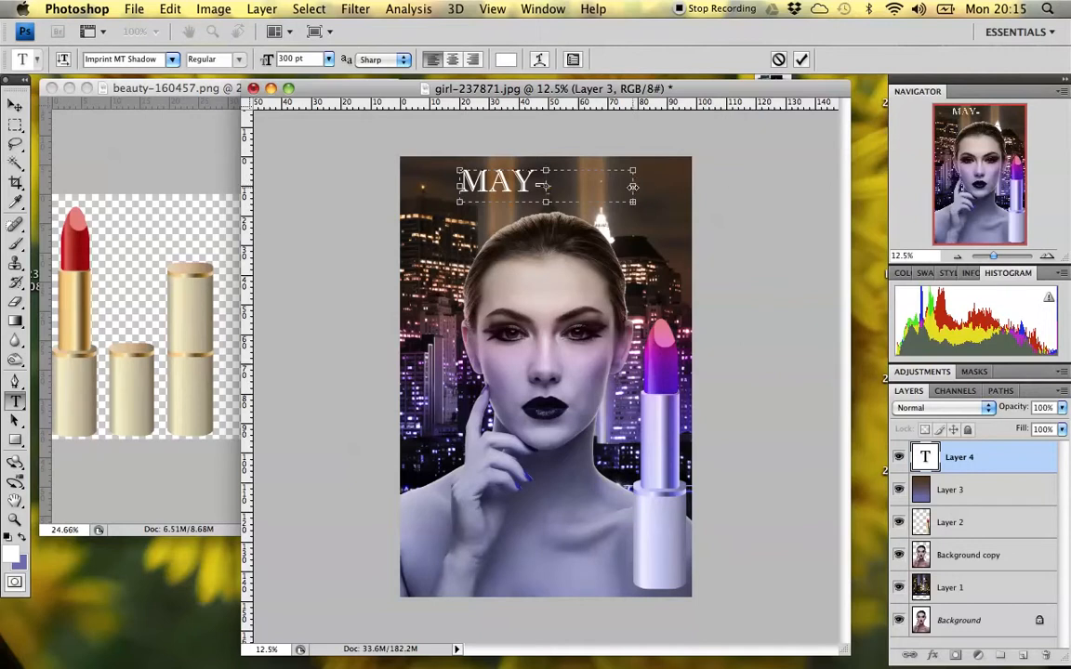
type("BELLE")
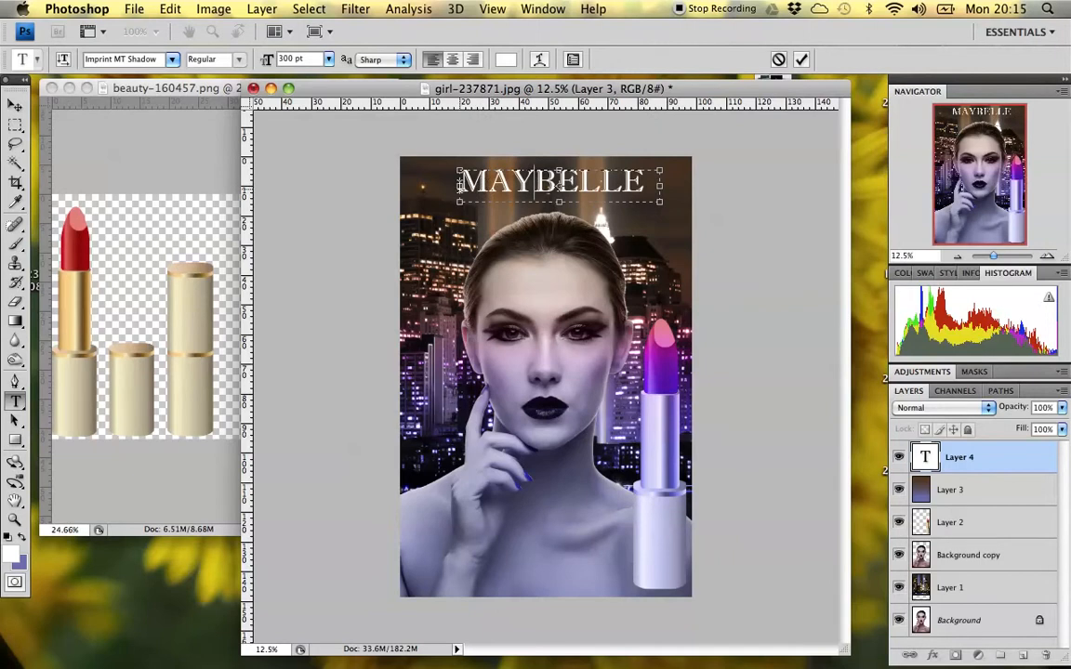
left_click_drag(459, 184, 444, 183)
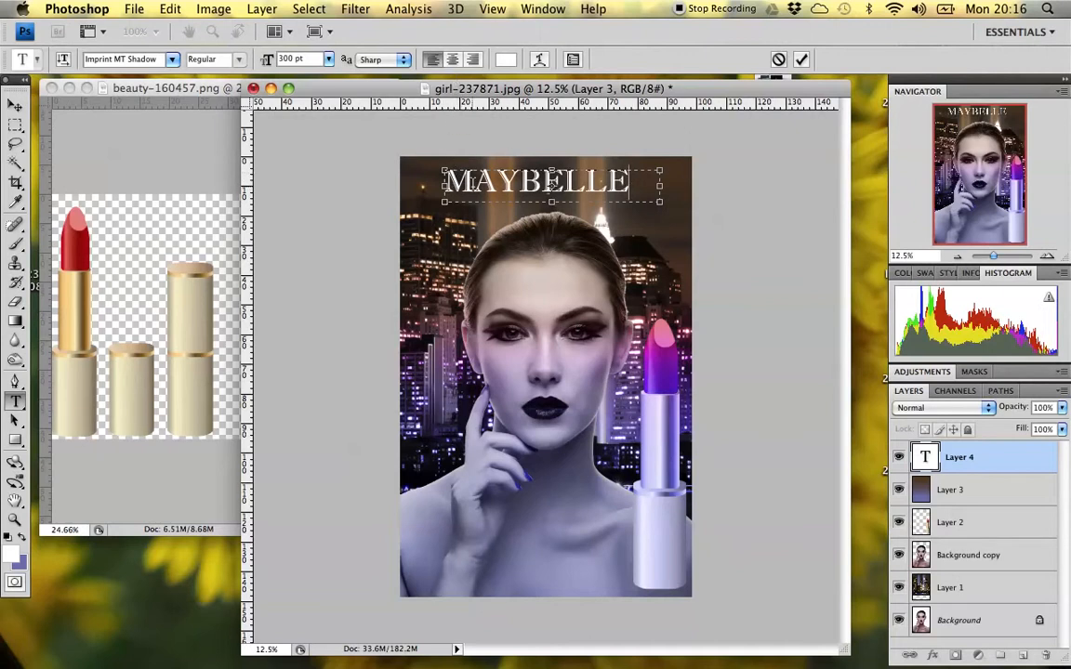
Center-align the MAYBELLE title in its text box, commit the text and move it slightly left to center it on the image
left_click(454, 61)
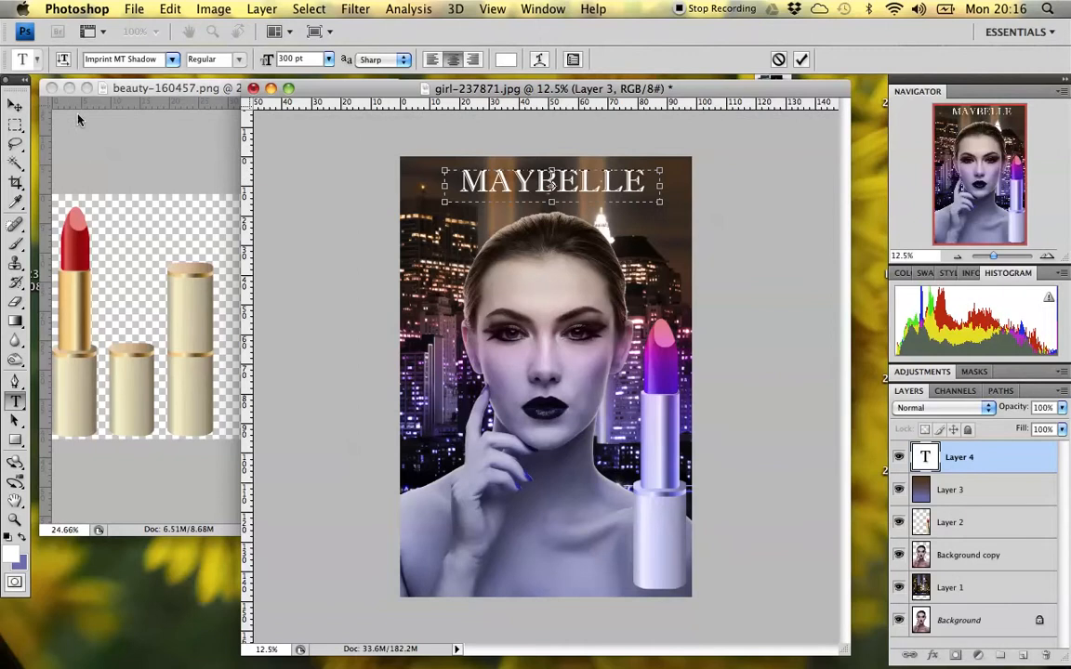
left_click(18, 98)
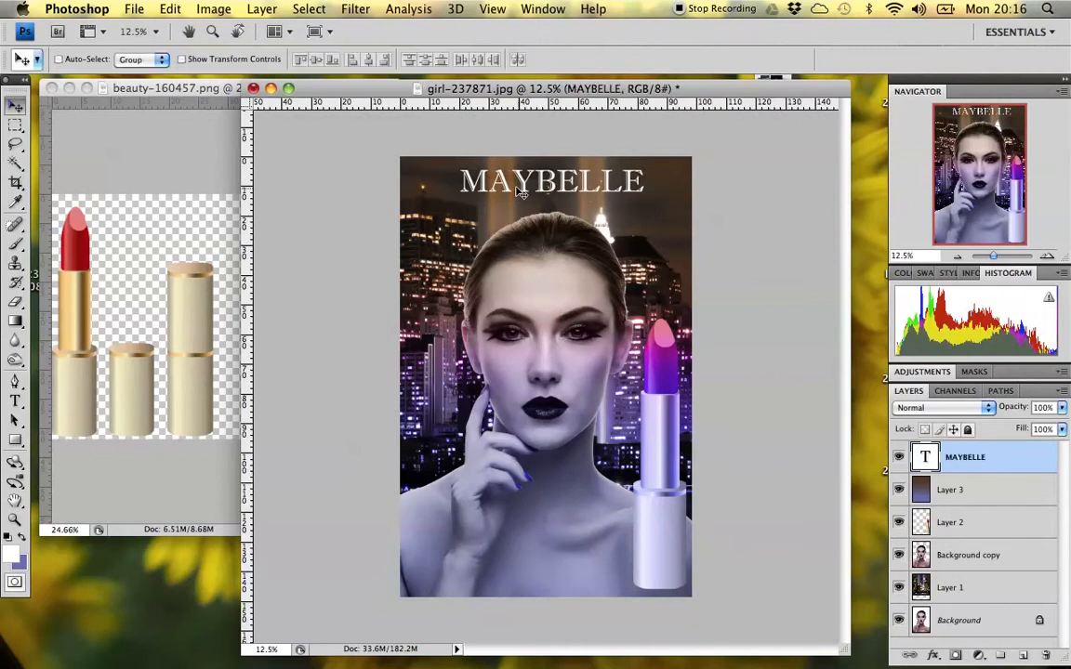
left_click_drag(502, 186, 496, 185)
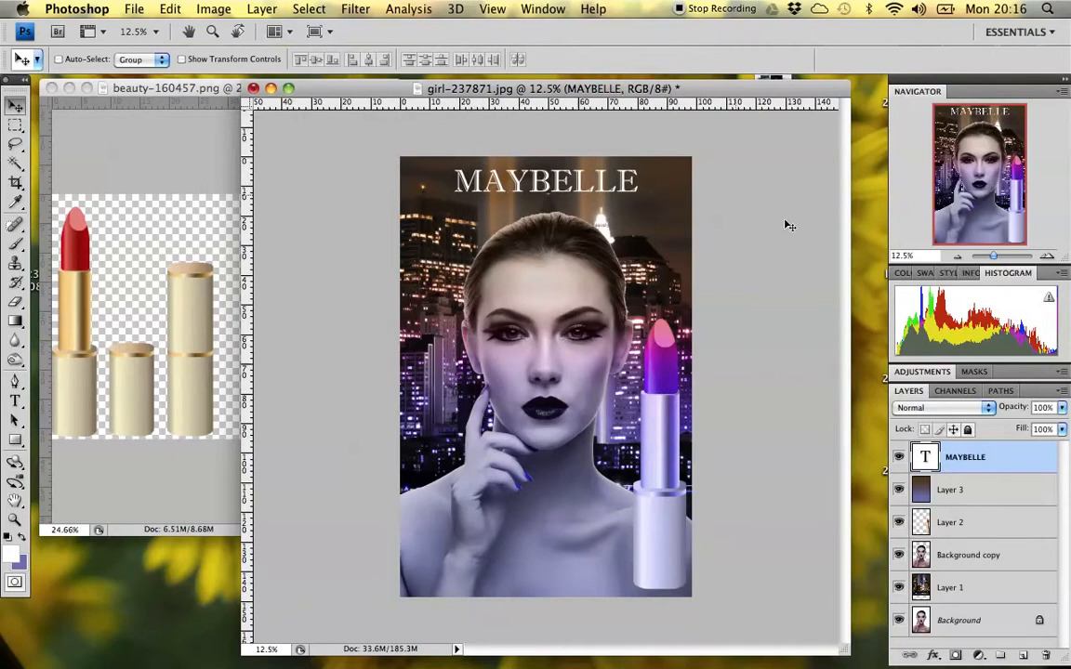
Add a Drop Shadow layer style to the MAYBELLE layer and move the settings dialog clear of the title
left_click(957, 486)
left_click(964, 466)
left_click(270, 9)
mouse_move(295, 105)
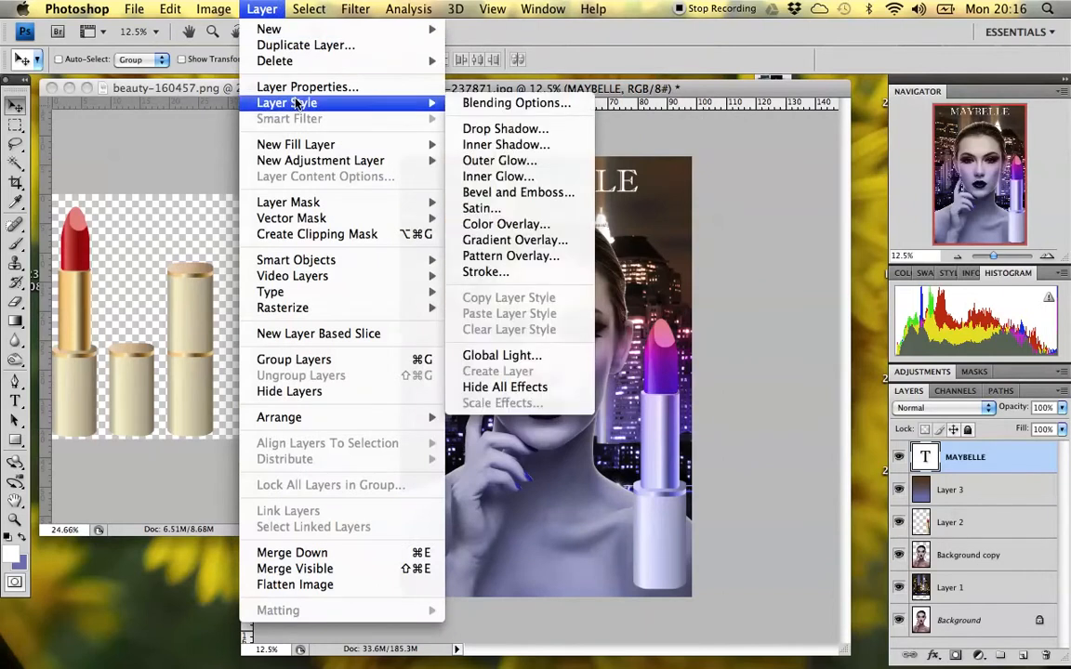
left_click(481, 137)
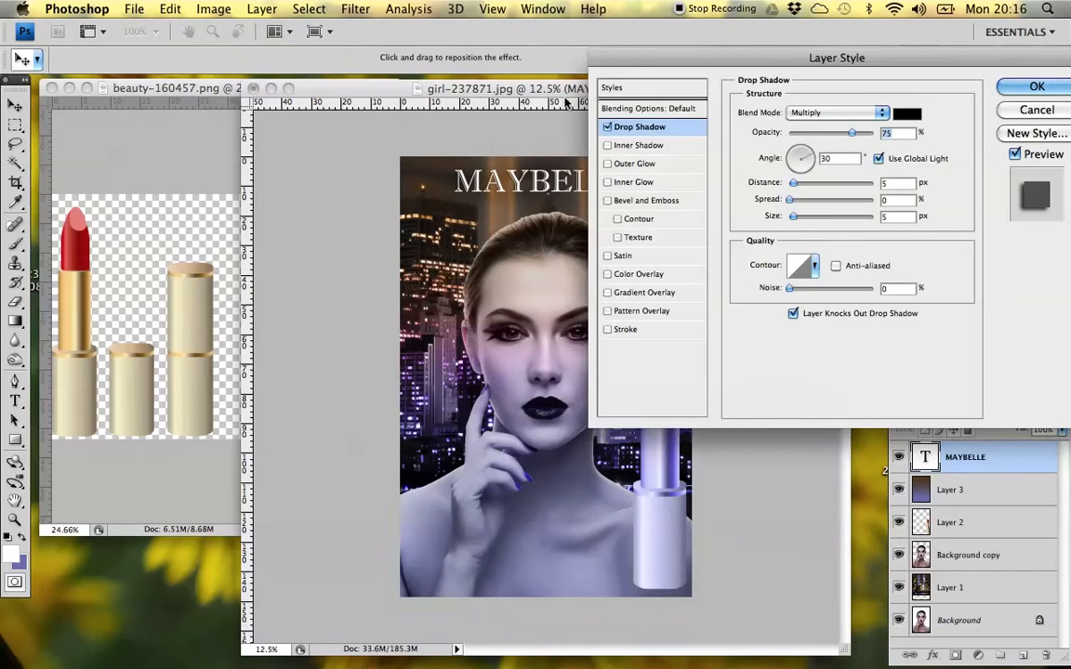
left_click_drag(861, 55, 546, 216)
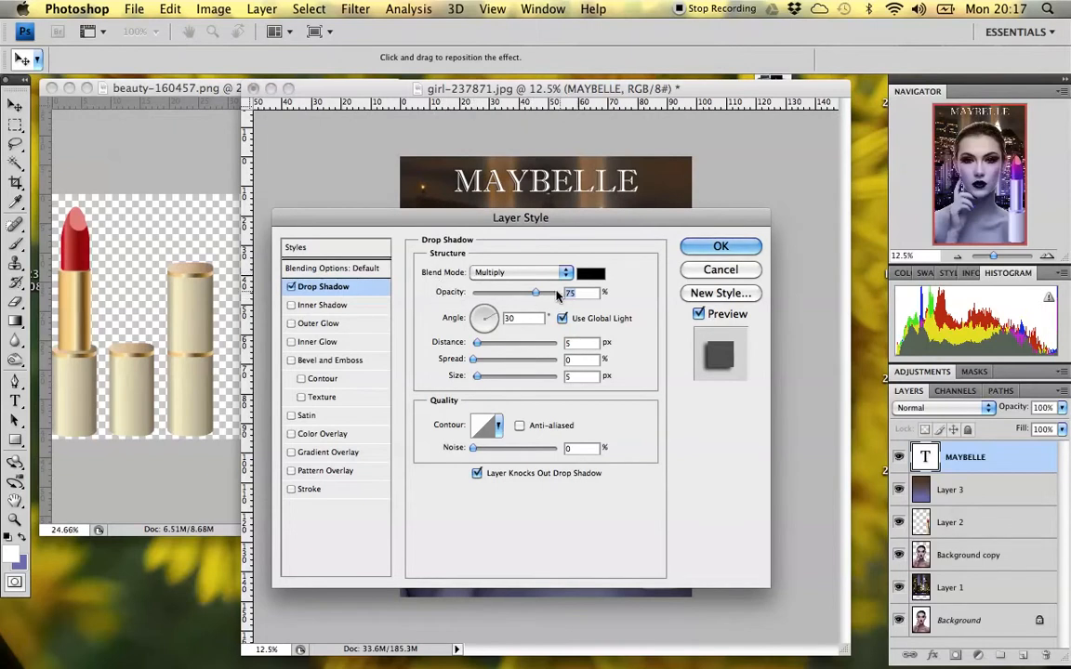
Set the title's drop shadow to distance 0 px, spread 57%, size 43 px and opacity about 30%, and apply it
mouse_move(537, 293)
left_mouse_down()
mouse_move(562, 294)
mouse_move(470, 294)
mouse_move(523, 294)
left_mouse_up()
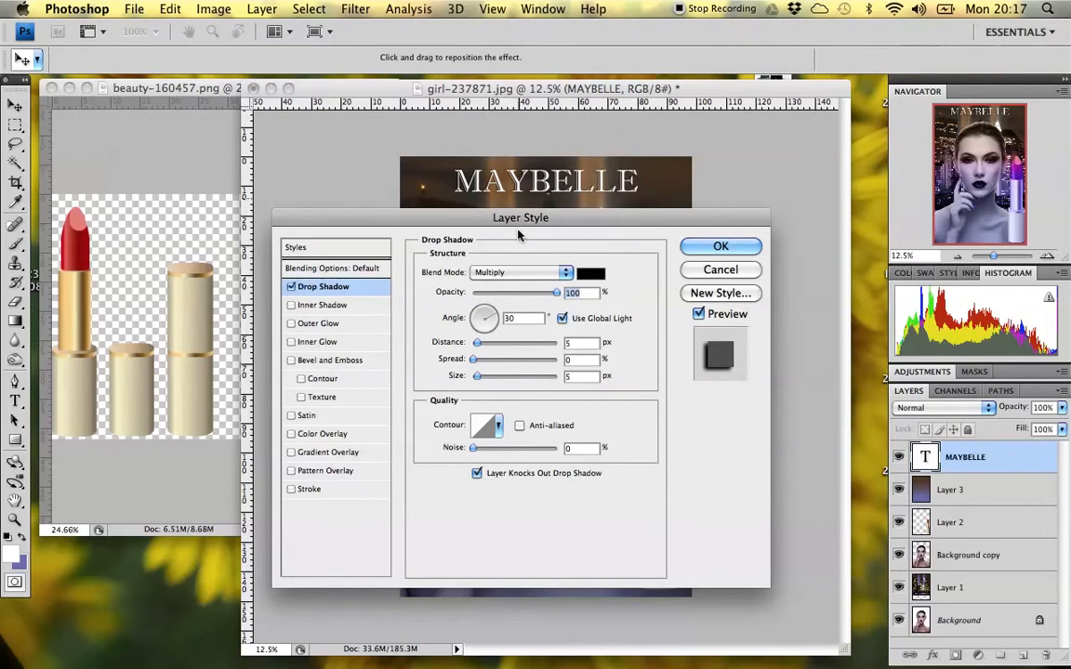
left_click_drag(478, 347, 473, 348)
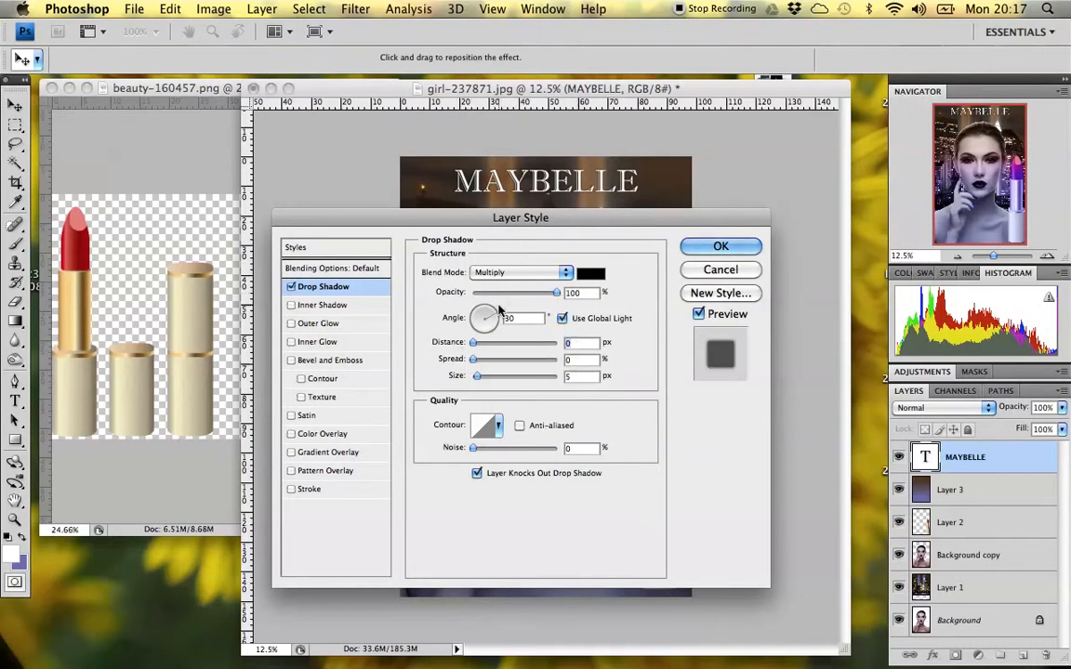
left_click_drag(473, 359, 510, 359)
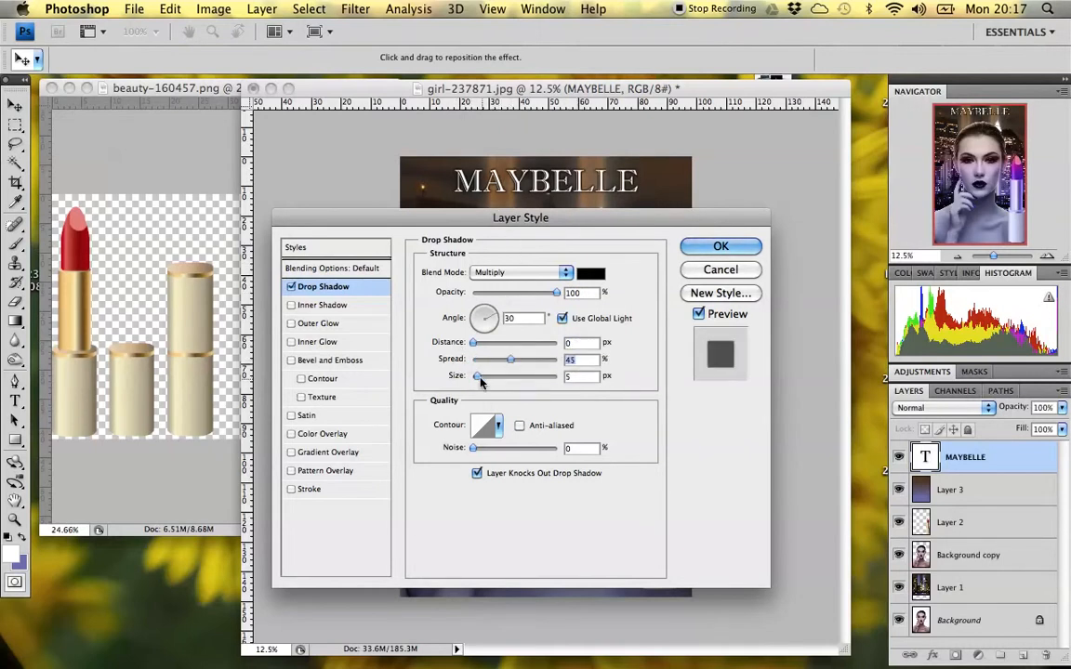
left_click_drag(509, 360, 491, 375)
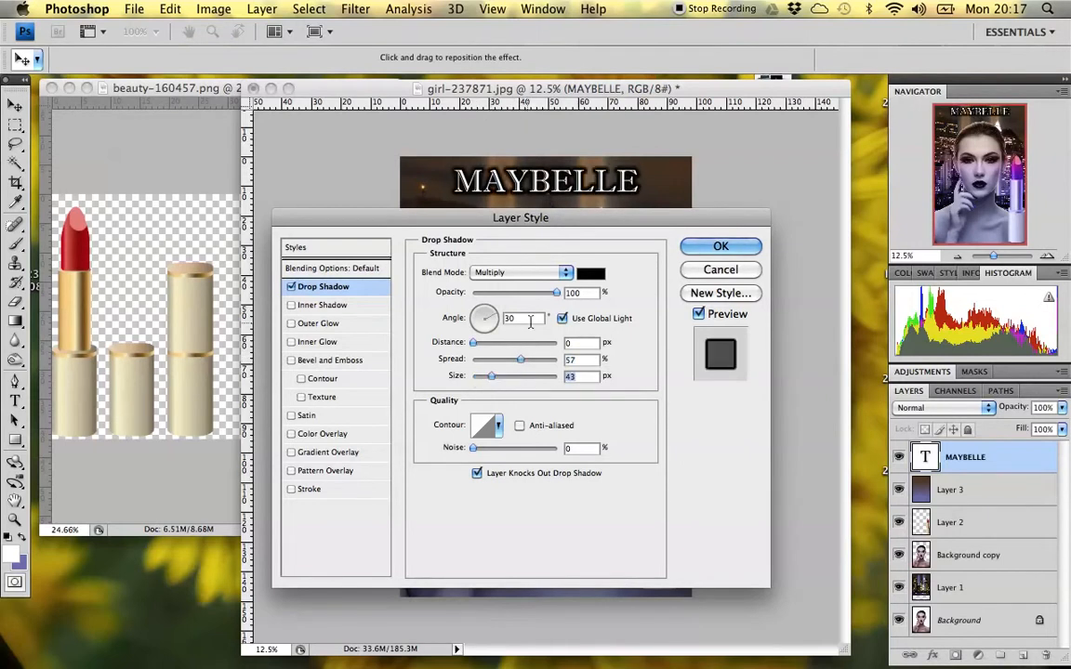
left_click_drag(556, 293, 499, 295)
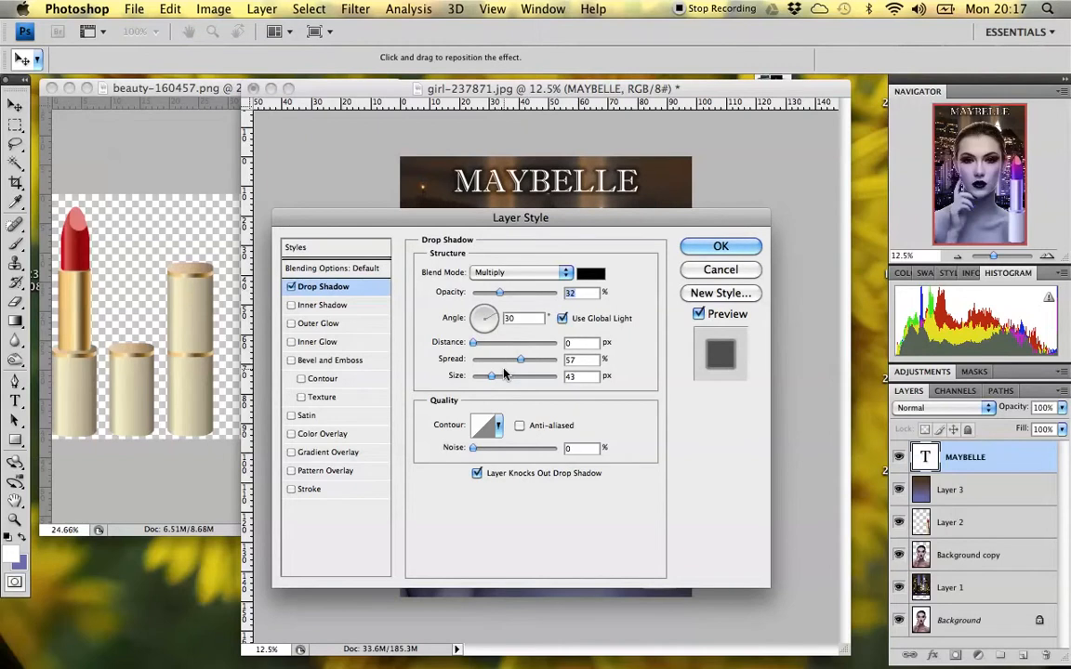
left_click_drag(499, 294, 496, 296)
left_click(733, 246)
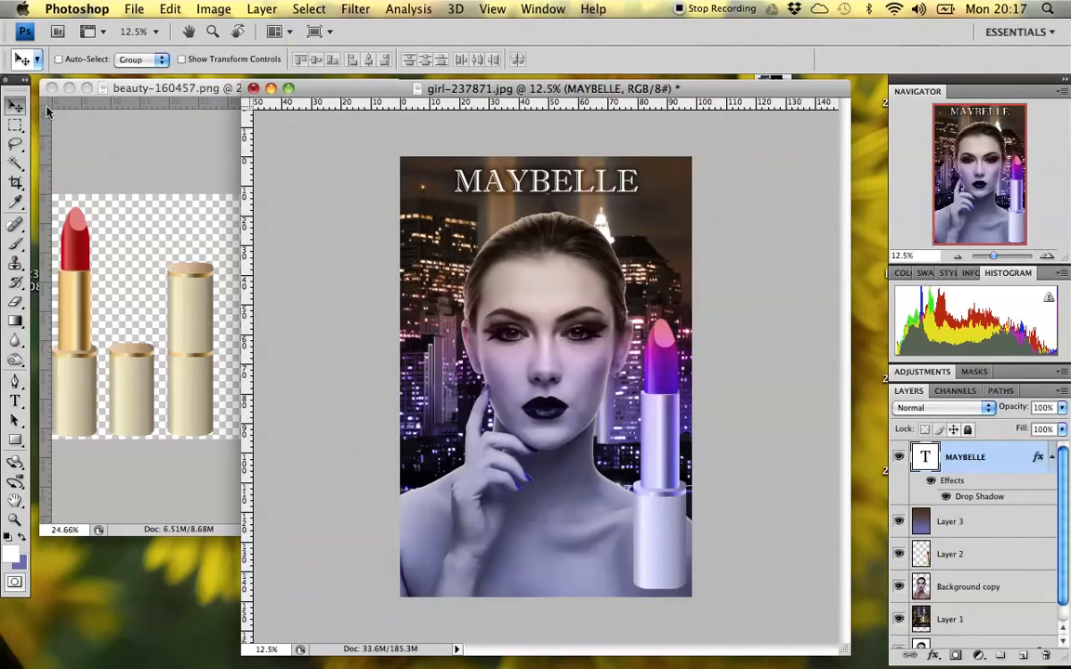
Move the MAYBELLE title slightly down, keeping it just above the woman's head
left_click_drag(605, 182, 604, 189)
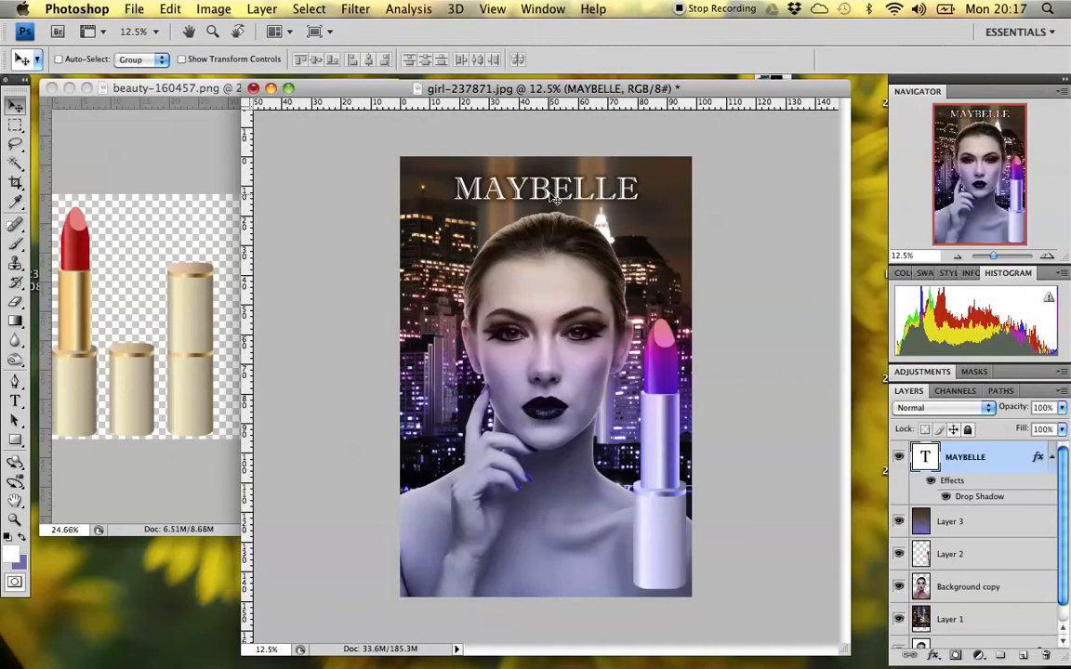
left_click_drag(553, 193, 553, 189)
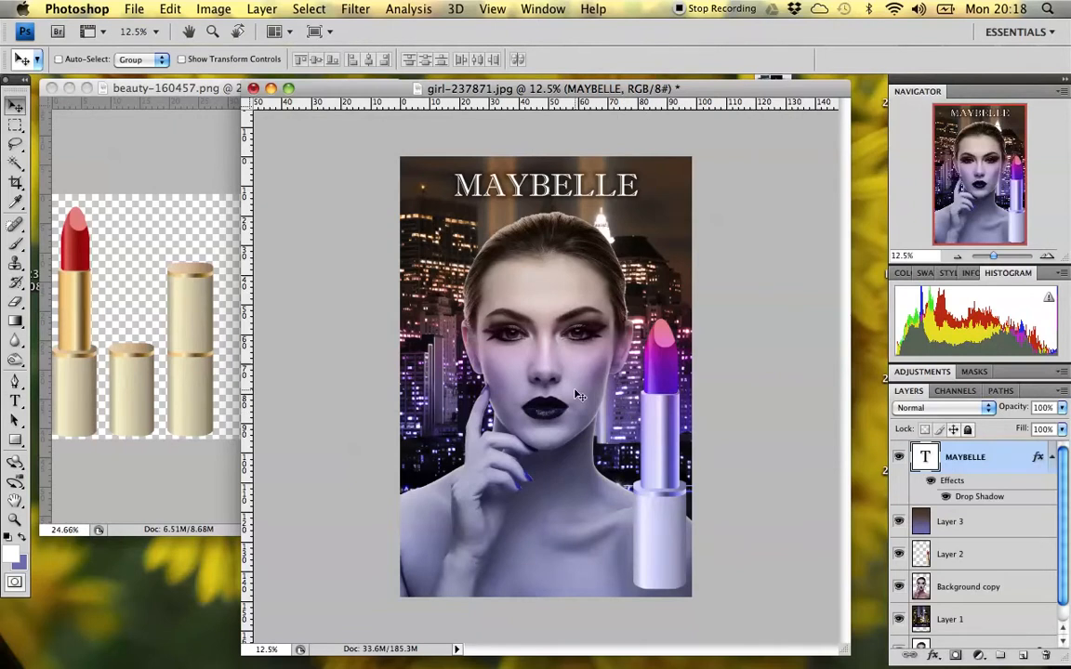
Add the centered text NEW YORK COLLECTION in a new text box over the woman's chest, enlarging the box to fit it
left_click(15, 401)
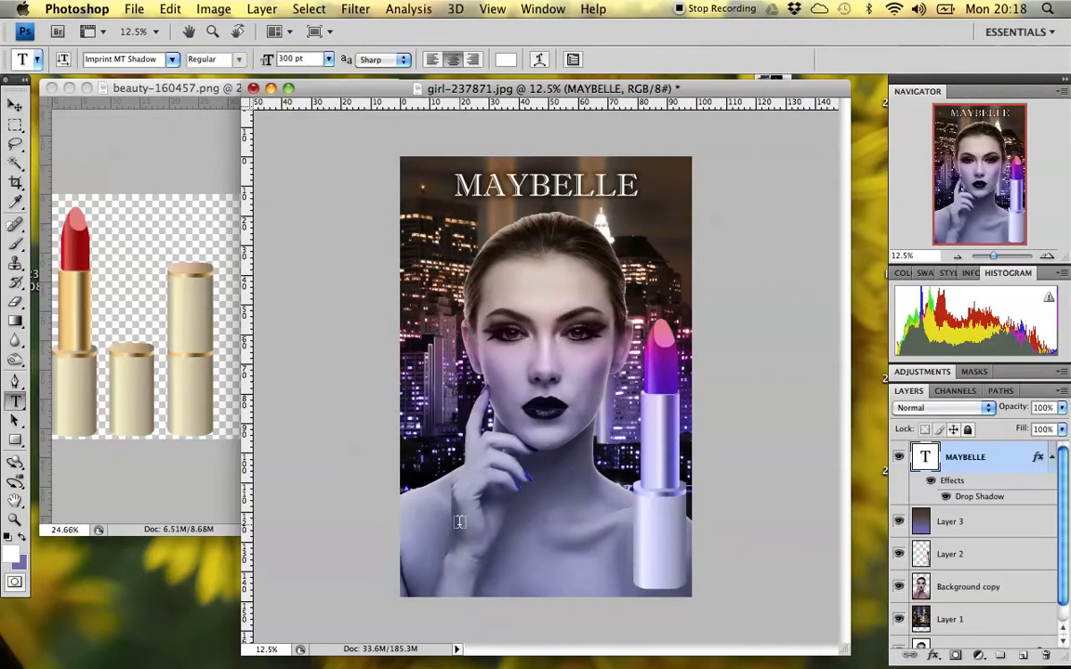
left_click_drag(637, 562, 621, 577)
type("NEW")
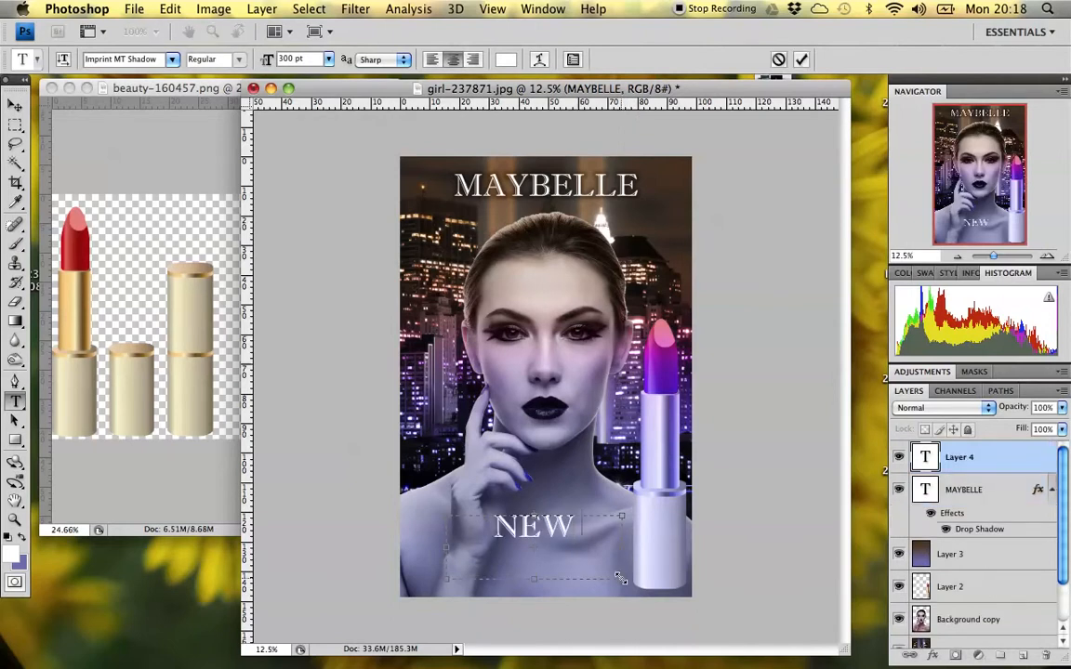
type(" YORK")
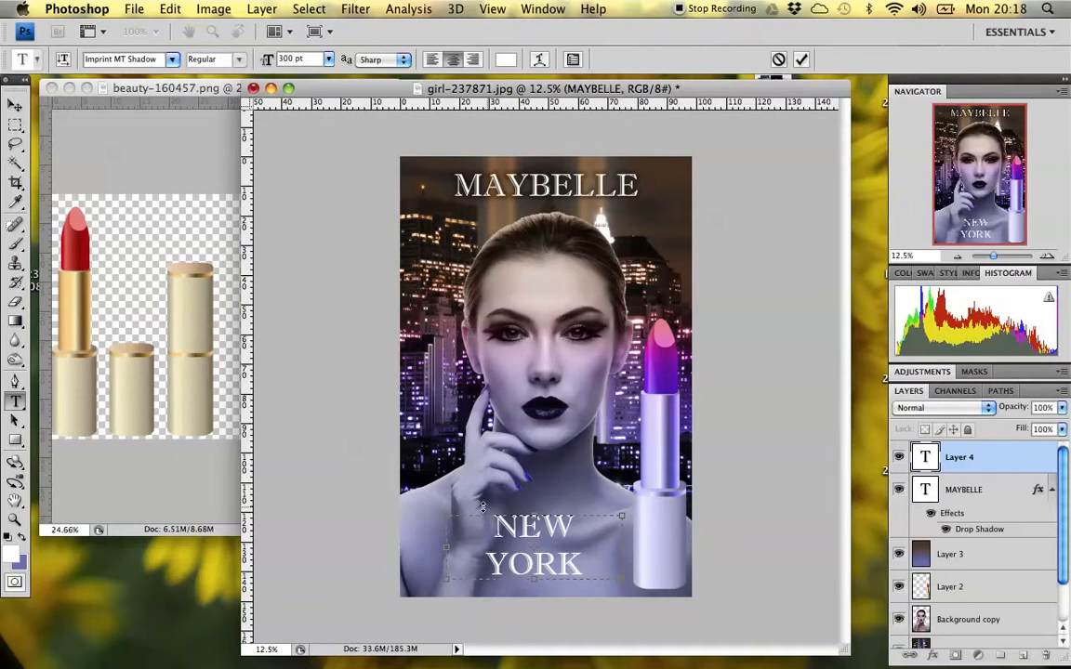
left_click_drag(436, 517, 427, 430)
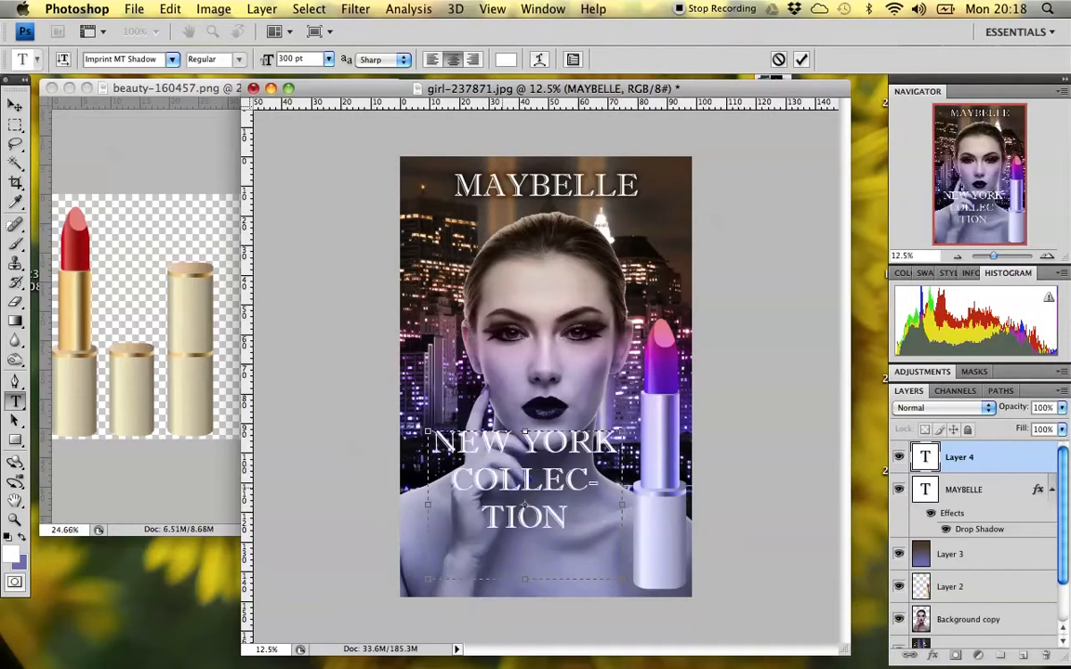
Try 150 pt on the whole NEW YORK COLLECTION text and settle on a font size of 200 pt
key("super+a")
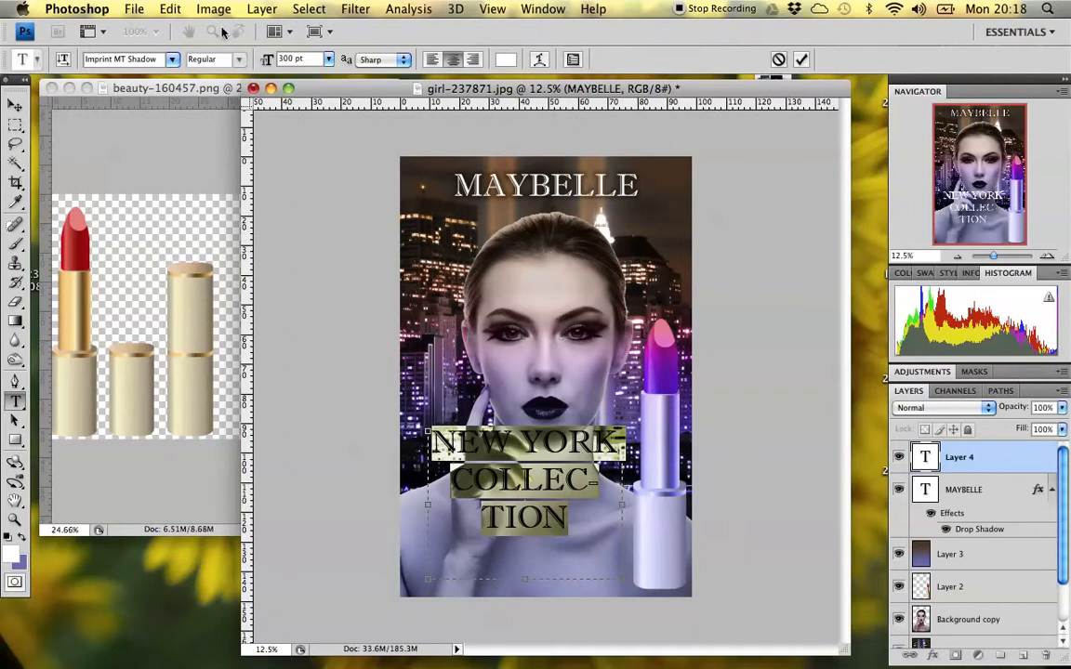
type("150")
key("Return")
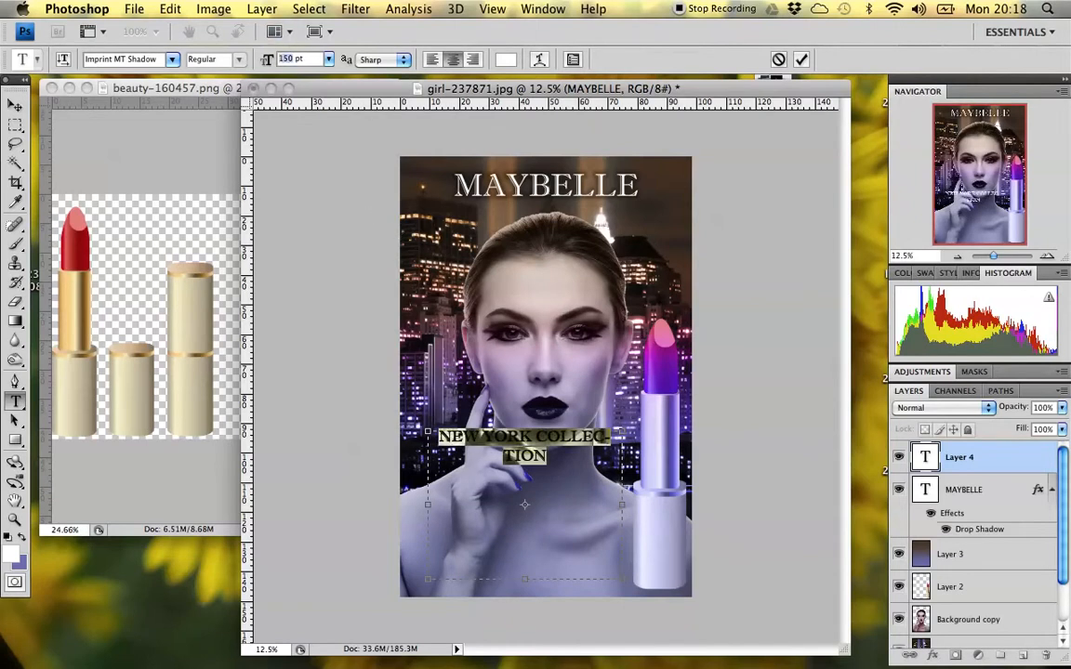
type("200")
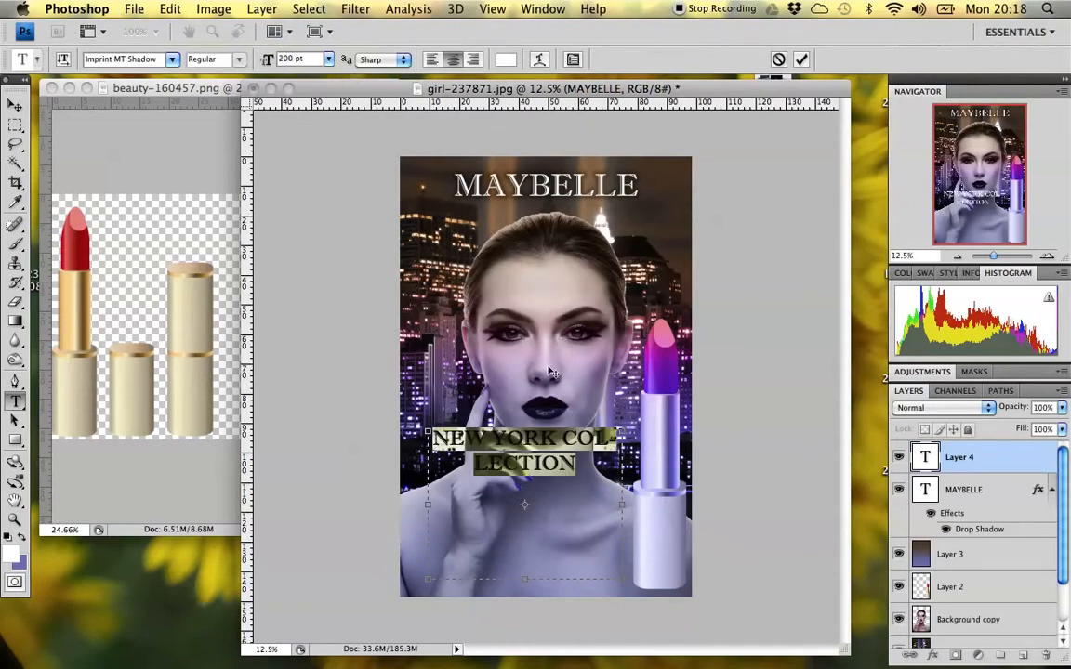
Start COLLECTION on its own line and lower the text box's top edge until the text sits near the image's bottom
left_click(590, 463)
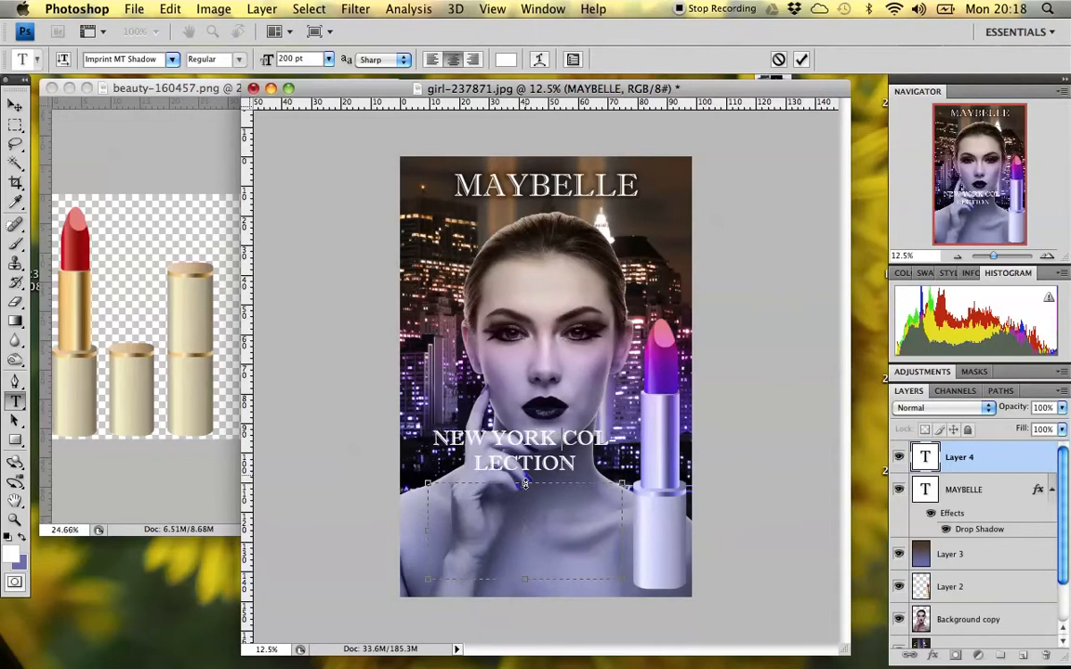
left_click_drag(525, 431, 528, 486)
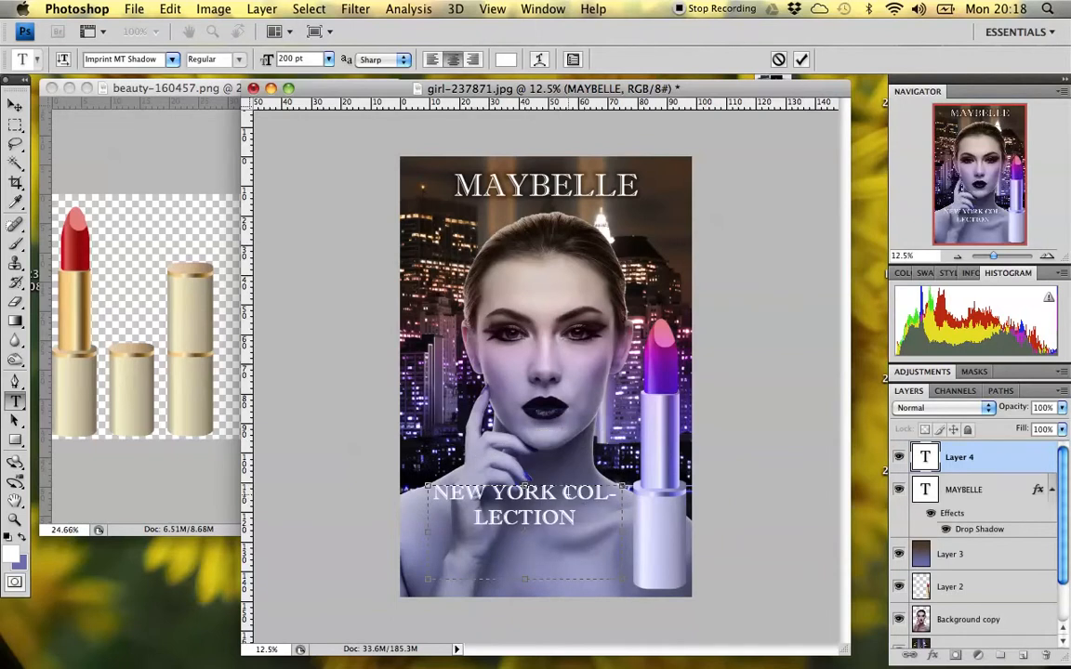
left_click(568, 491)
key("Return")
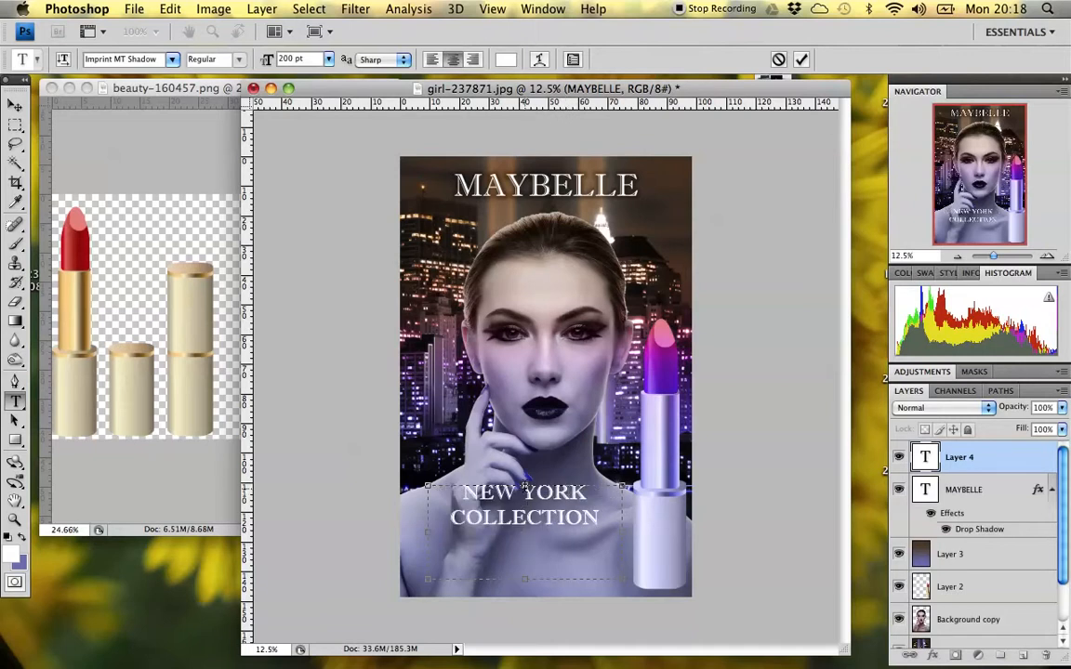
left_click_drag(525, 490, 526, 524)
left_click(528, 530)
left_click_drag(525, 484, 525, 523)
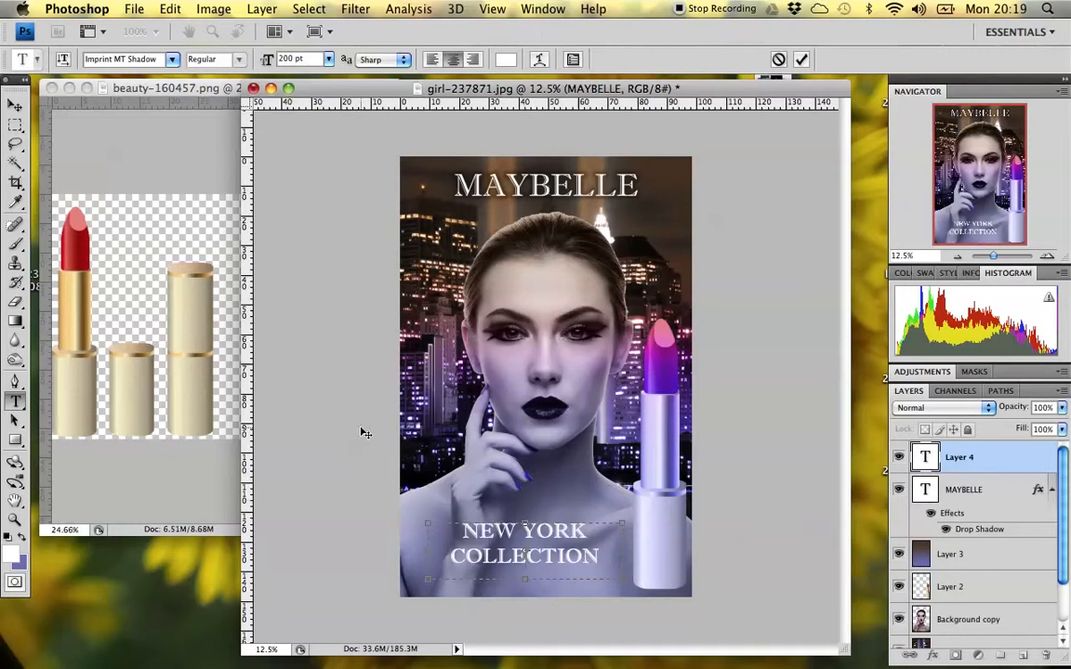
Add a drop shadow to the NEW YORK COLLECTION text with 81% opacity, 0 px distance, 54% spread and 21 px size
left_click(261, 8)
mouse_move(299, 105)
left_click(493, 133)
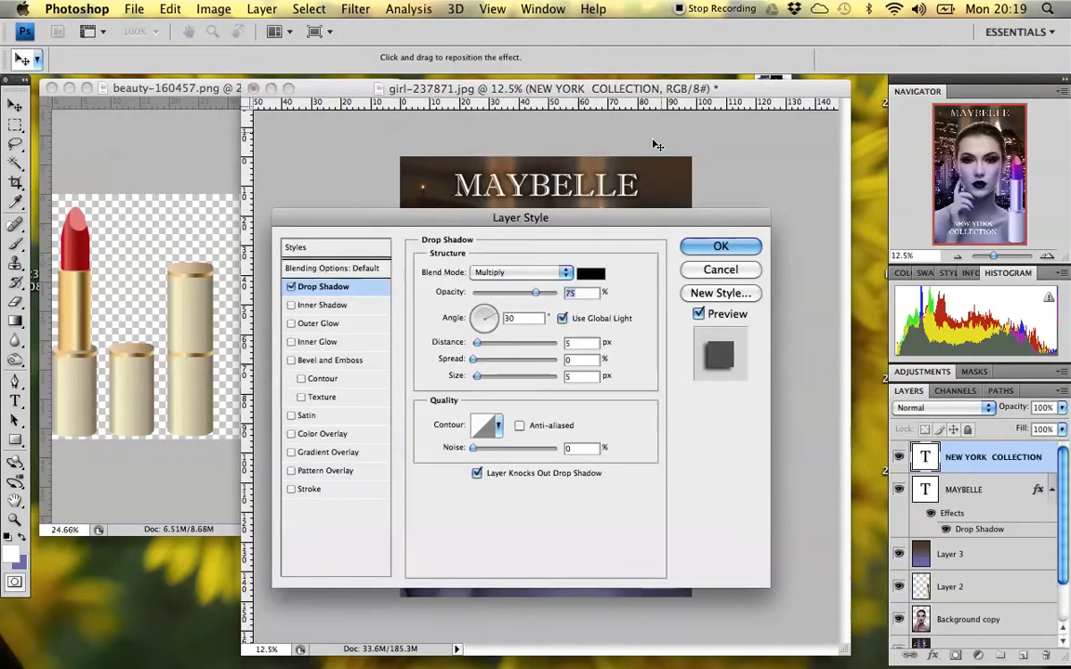
left_click_drag(614, 163, 620, 80)
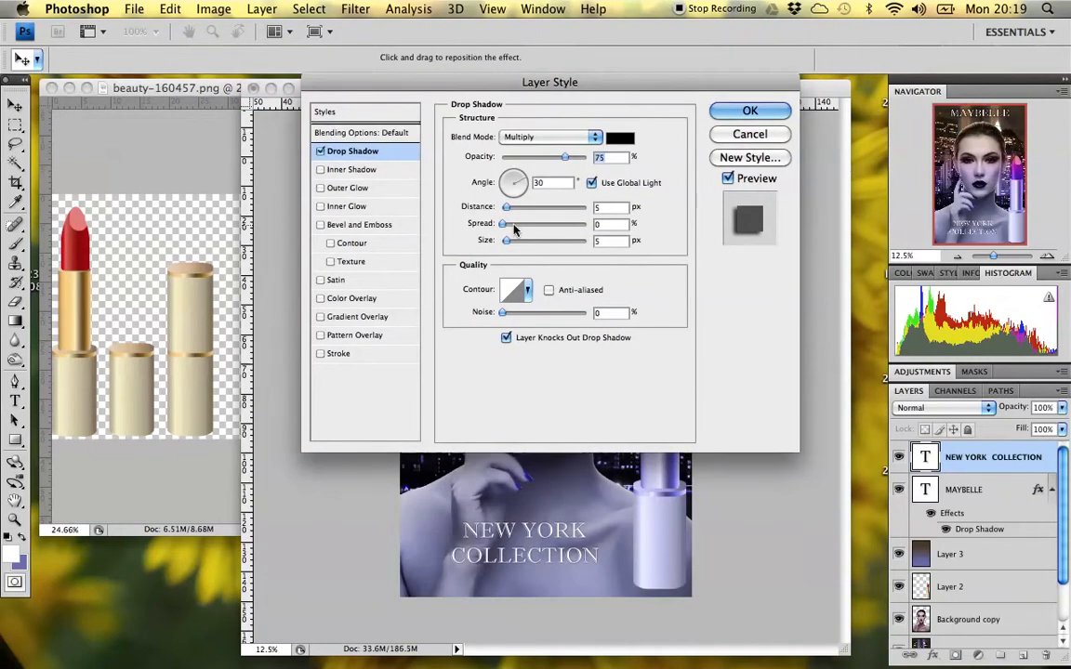
left_click_drag(505, 207, 512, 242)
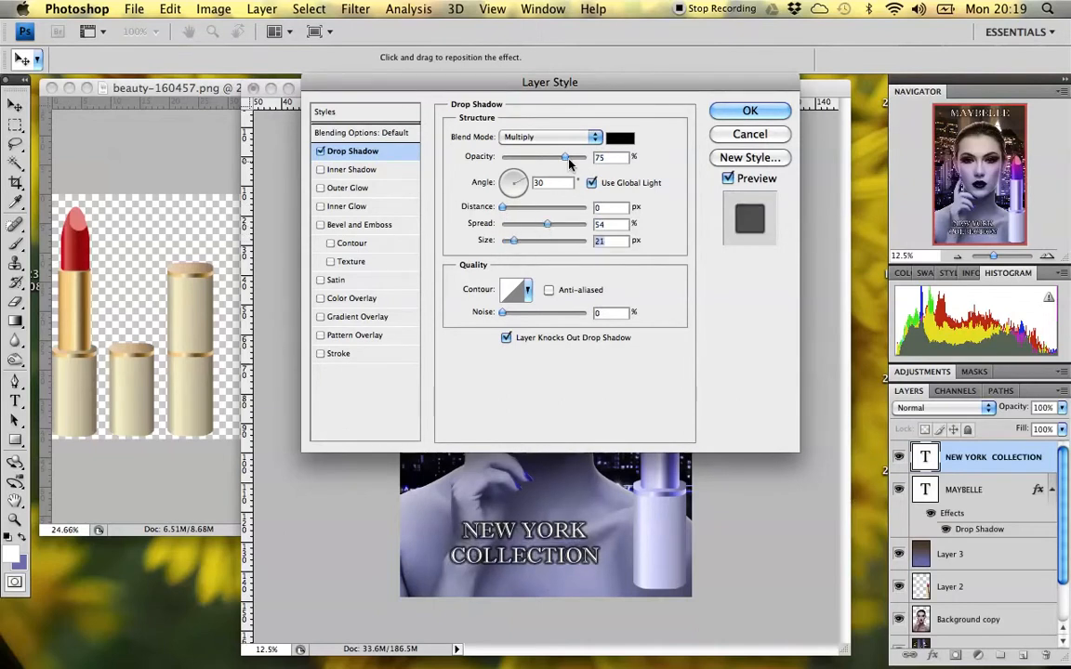
left_click_drag(564, 158, 571, 160)
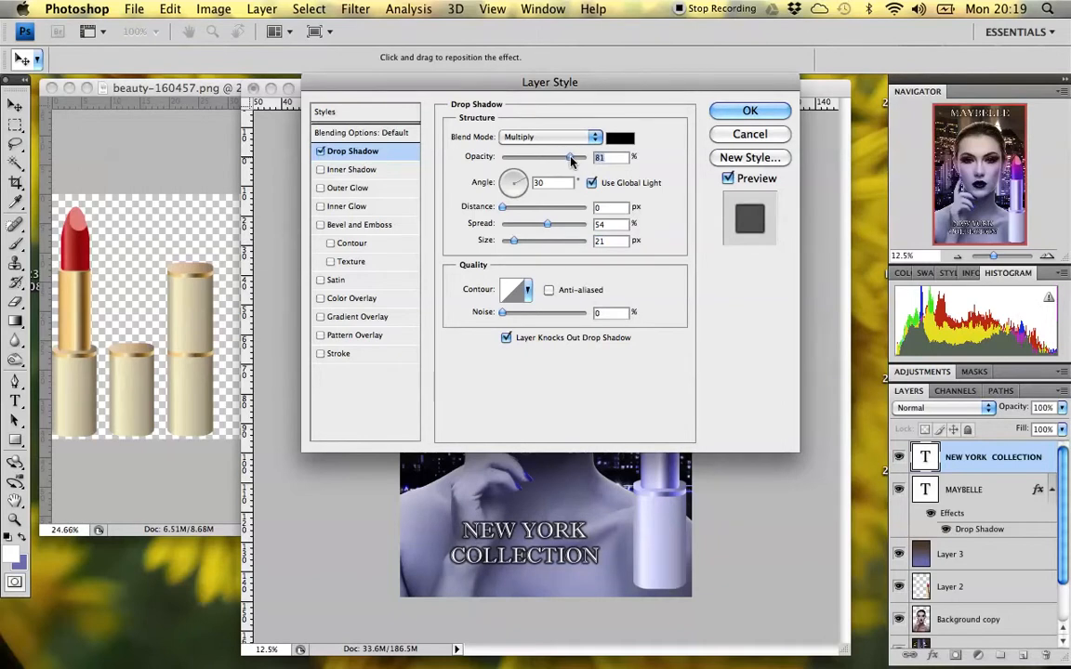
left_click(751, 111)
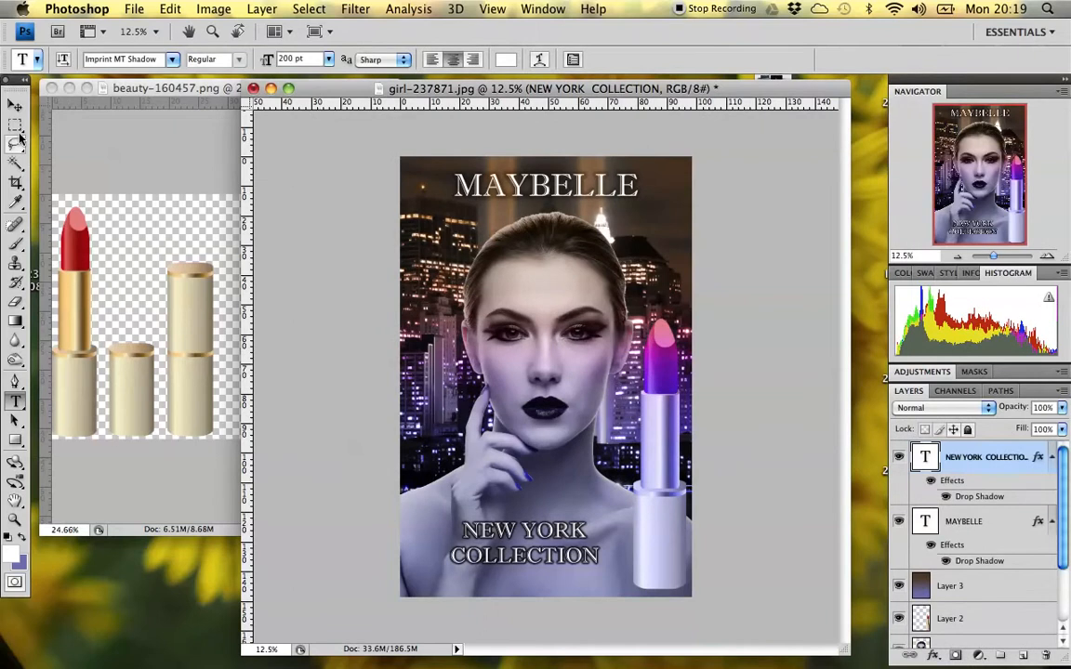
Move the NEW YORK COLLECTION text slightly right until it is horizontally centered in the image, in line with the MAYBELLE title
left_click(15, 106)
left_click_drag(523, 576, 550, 542)
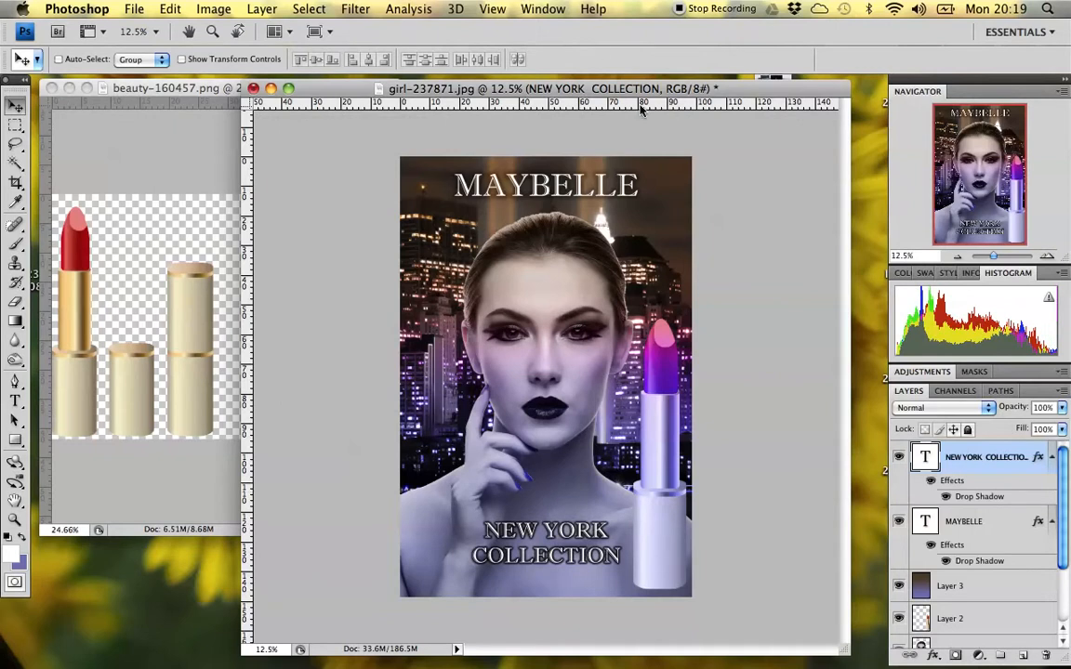
left_click_drag(575, 88, 555, 85)
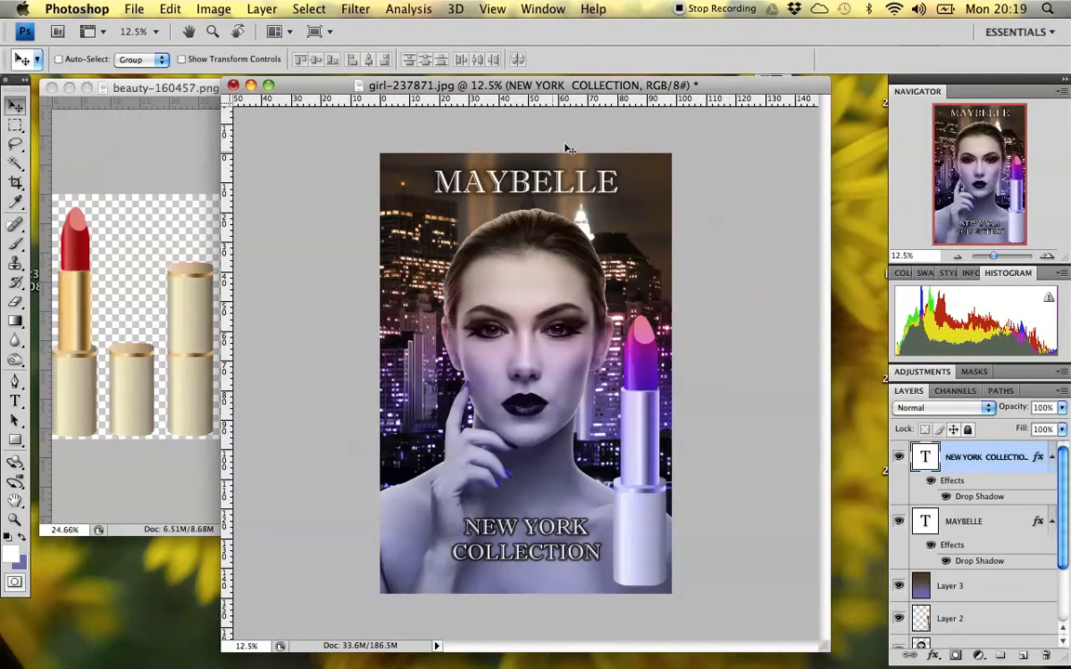
Select the gradient layer, Layer 3, and start saving the advertisement under a new file with PNG as the format
left_click(981, 523)
left_click(985, 591)
left_click(134, 8)
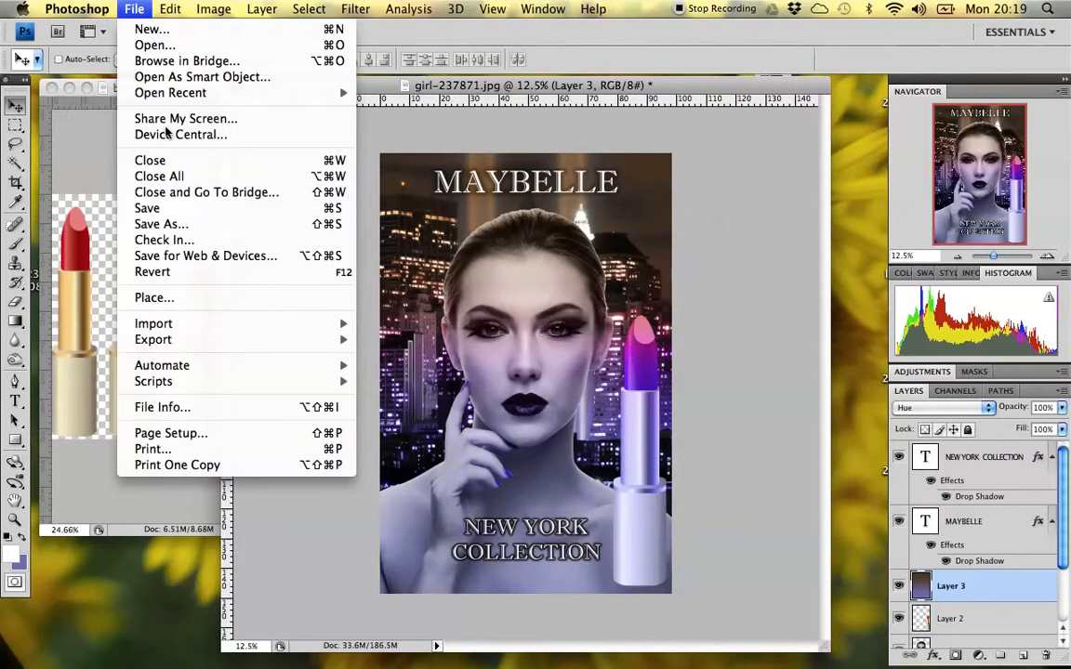
left_click(168, 224)
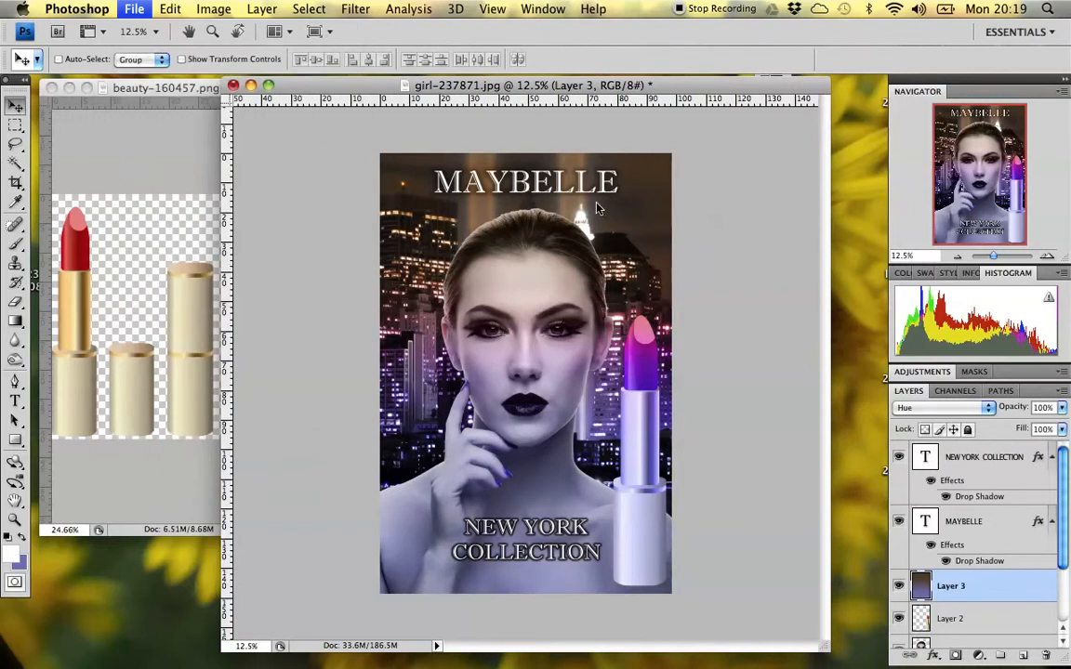
left_click_drag(667, 90, 614, 92)
left_click(464, 307)
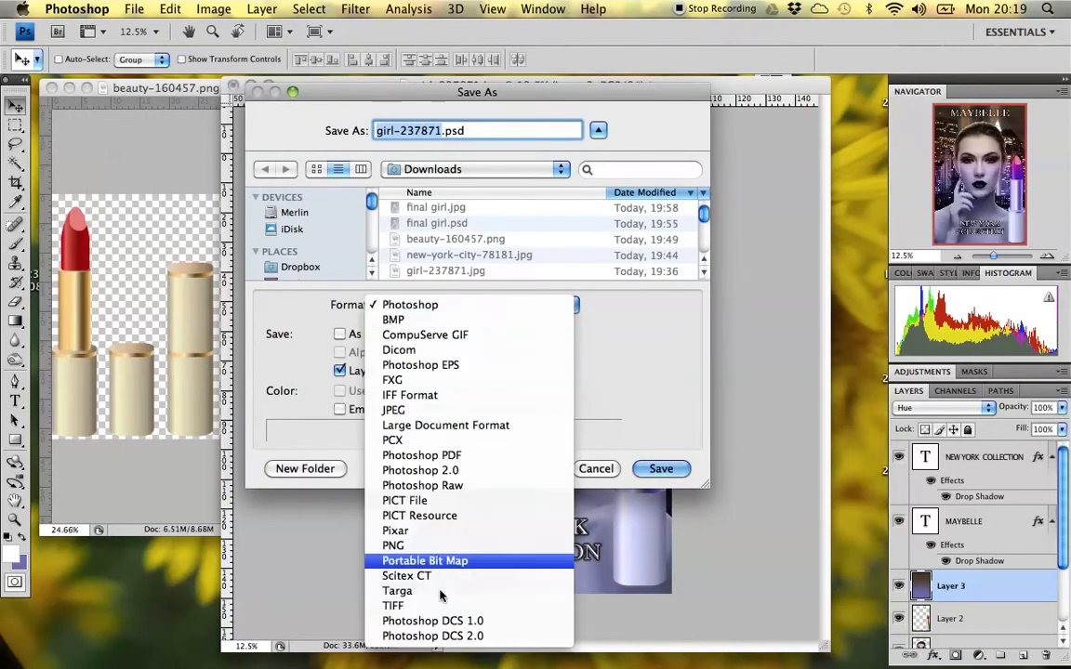
left_click(430, 550)
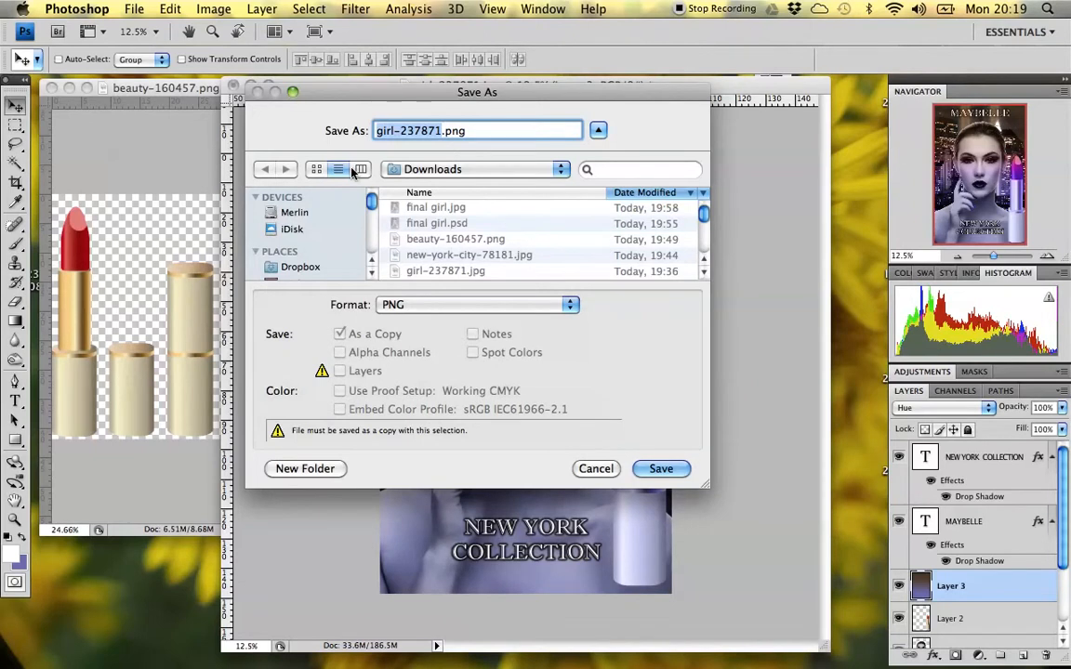
Name the PNG file Maybelle New York Collection
left_click_drag(377, 88, 356, 106)
type("mAYB")
key("BackSpace")
key("BackSpace")
key("BackSpace")
key("BackSpace")
type("Maybelle New York Collection")
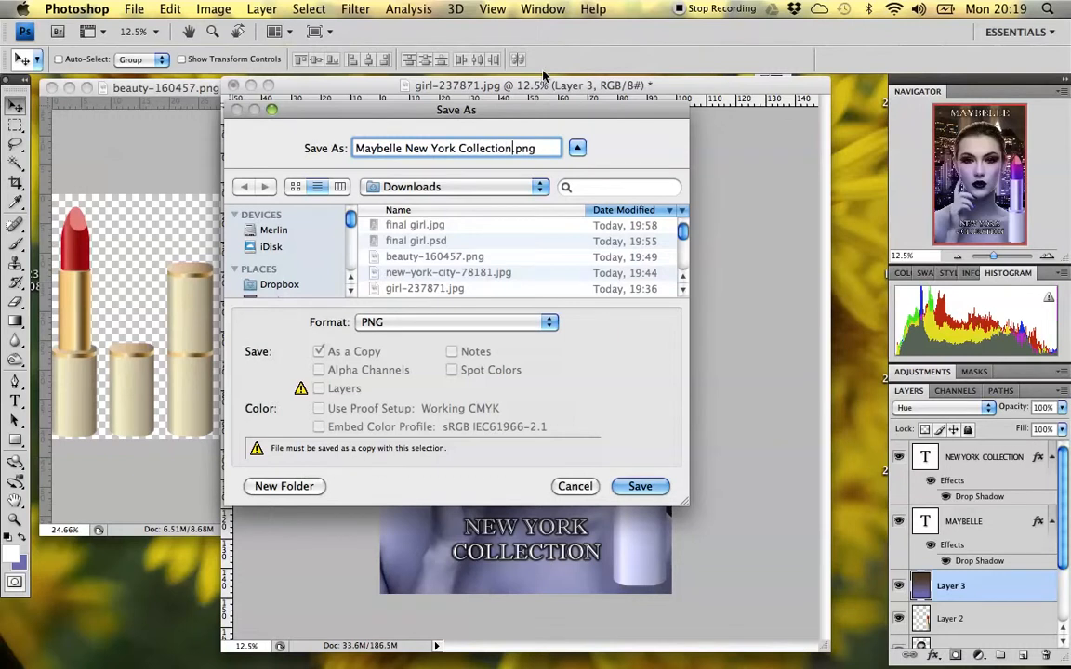
Choose the Desktop as the destination folder and save the PNG copy there
left_click_drag(581, 106, 567, 107)
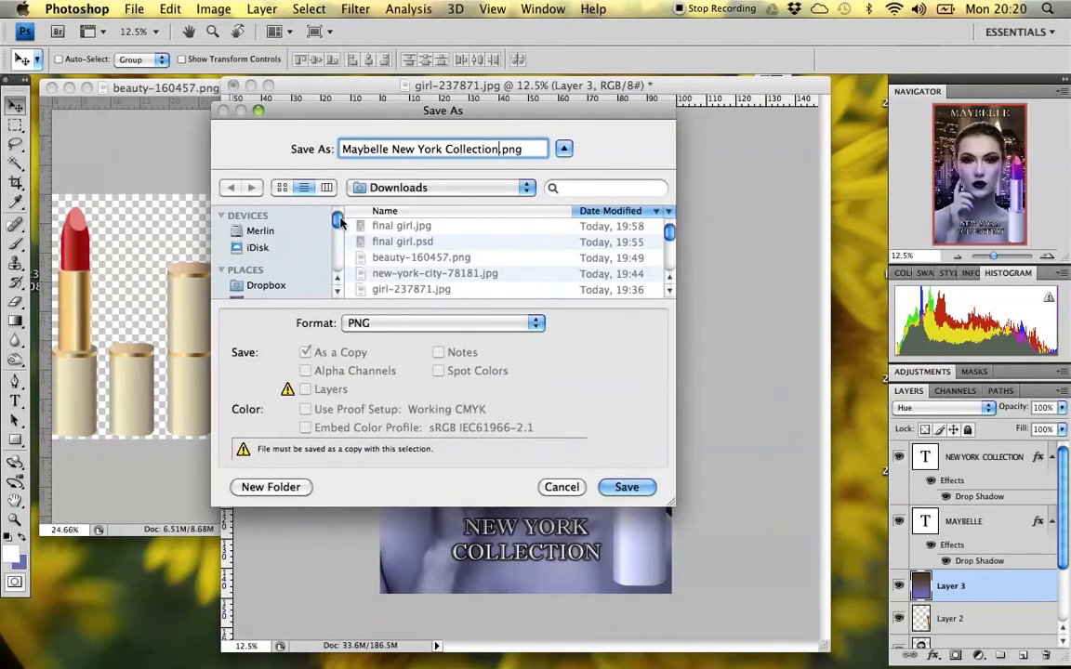
scroll(340, 221, "down", 2)
left_click(266, 265)
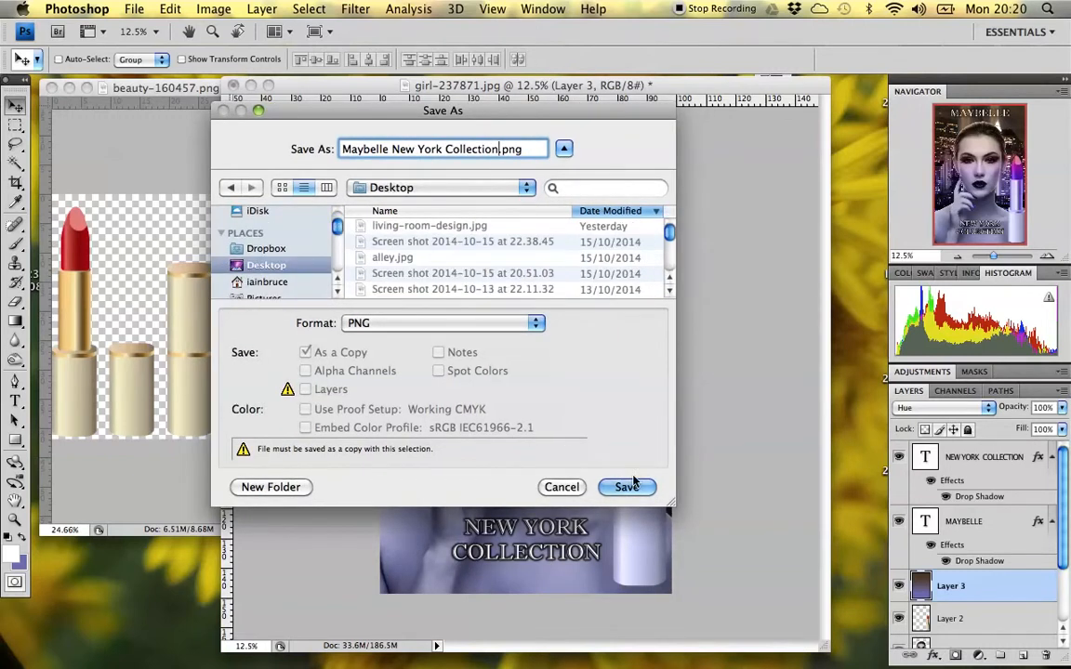
key("Return")
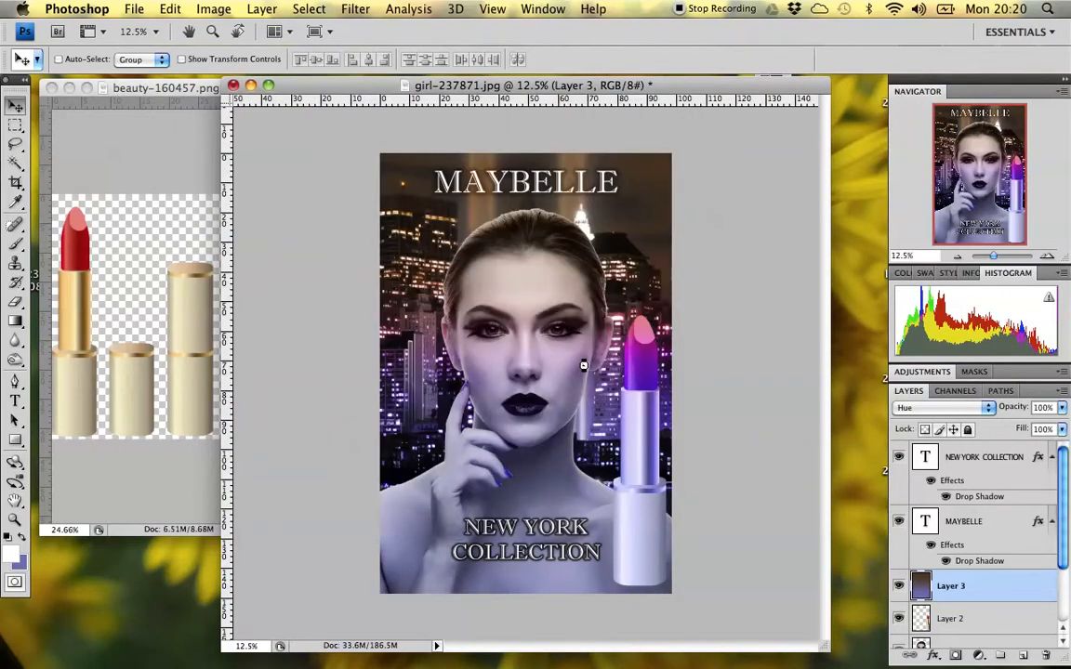
left_click(583, 230)
left_click(735, 6)
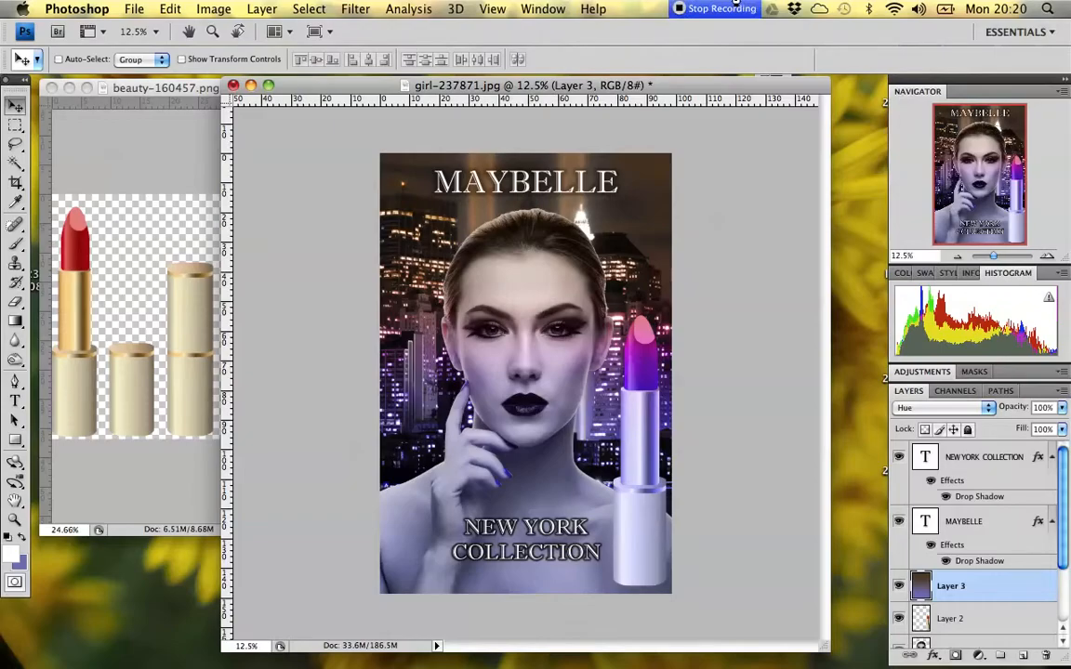